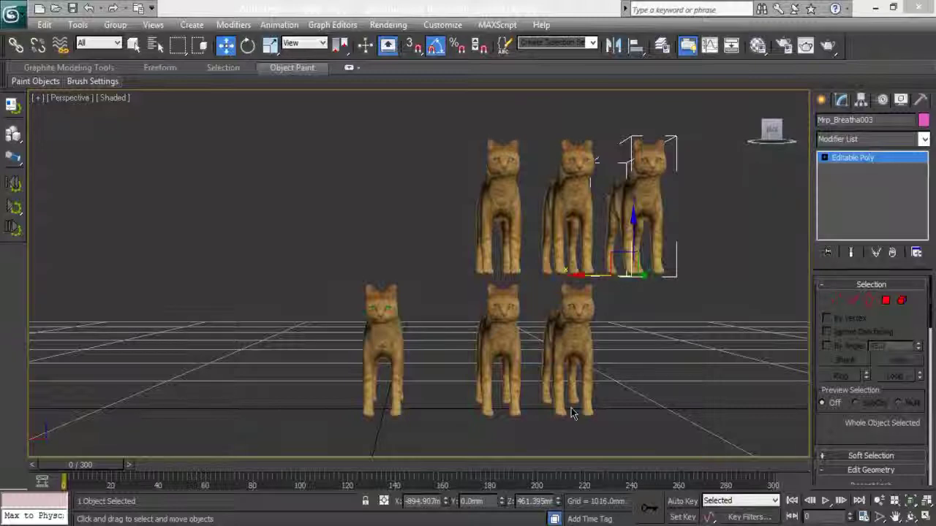
- Add a Morpher modifier to Cat1 and place it below Skin in the stack
{"action": "left_click", "coordinate": [366, 336]}
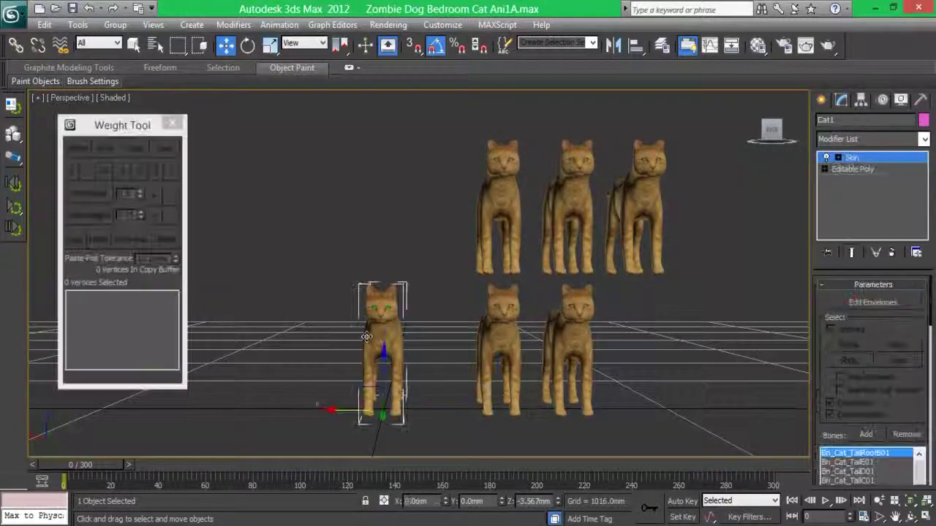
{"action": "left_click", "coordinate": [174, 124]}
{"action": "left_click", "coordinate": [924, 139]}
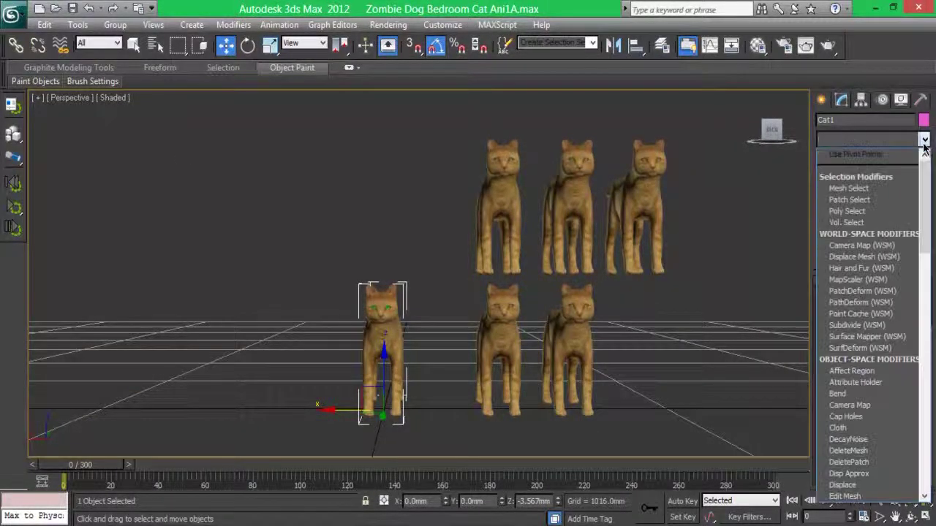
{"action": "key", "text": "m"}
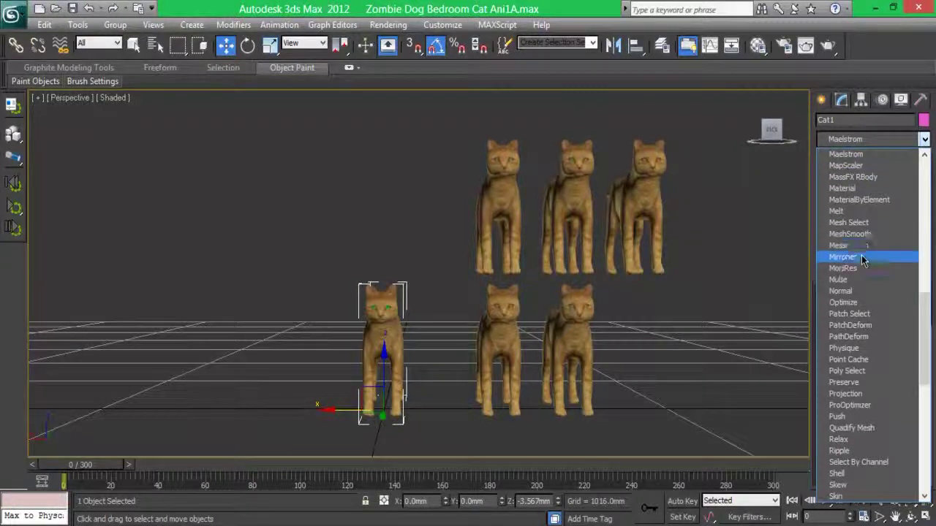
{"action": "left_click", "coordinate": [856, 256]}
{"action": "left_click_drag", "start_coordinate": [897, 182], "coordinate": [897, 180]}
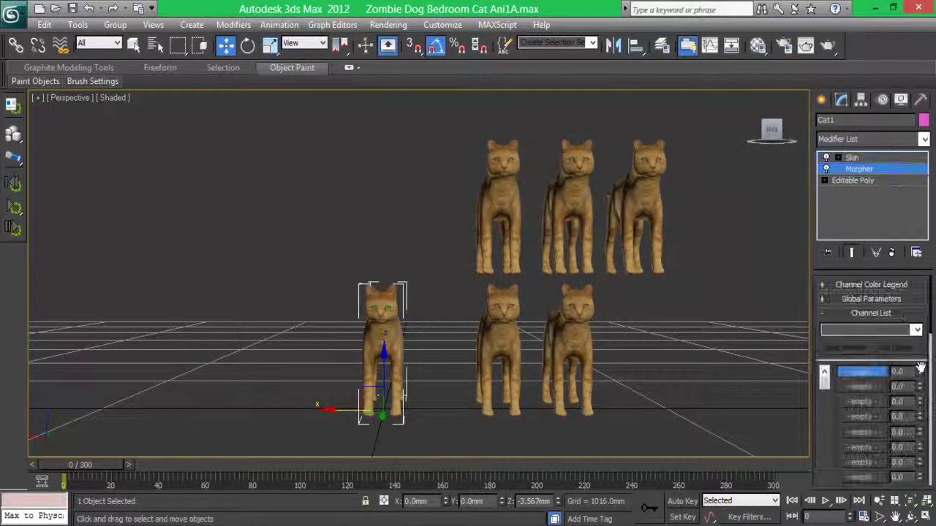
{"action": "scroll", "coordinate": [856, 386], "scroll_direction": "down", "scroll_amount": 3}
{"action": "scroll", "coordinate": [856, 386], "scroll_direction": "down", "scroll_amount": 3}
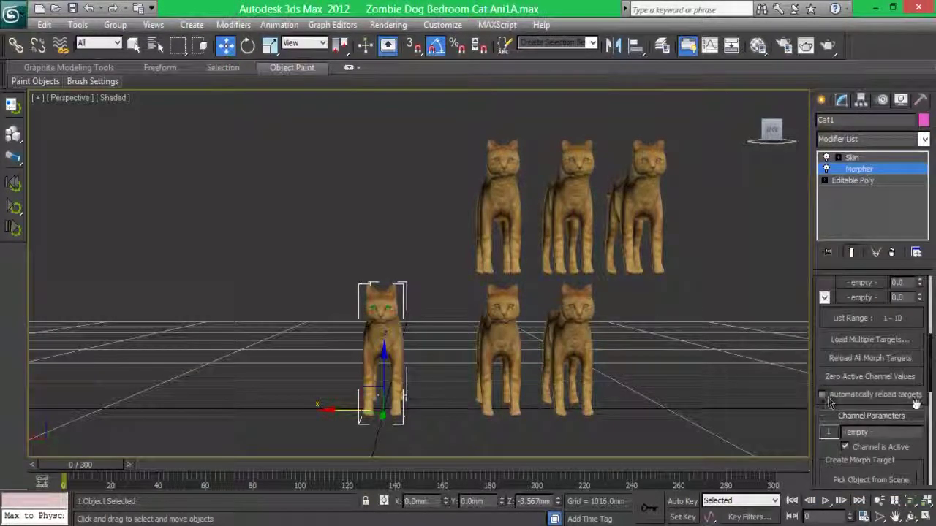
{"action": "left_click_drag", "start_coordinate": [927, 374], "coordinate": [926, 399]}
- Capture Cat1's current shape into the first Morpher channel, named Base
{"action": "left_click", "coordinate": [892, 391]}
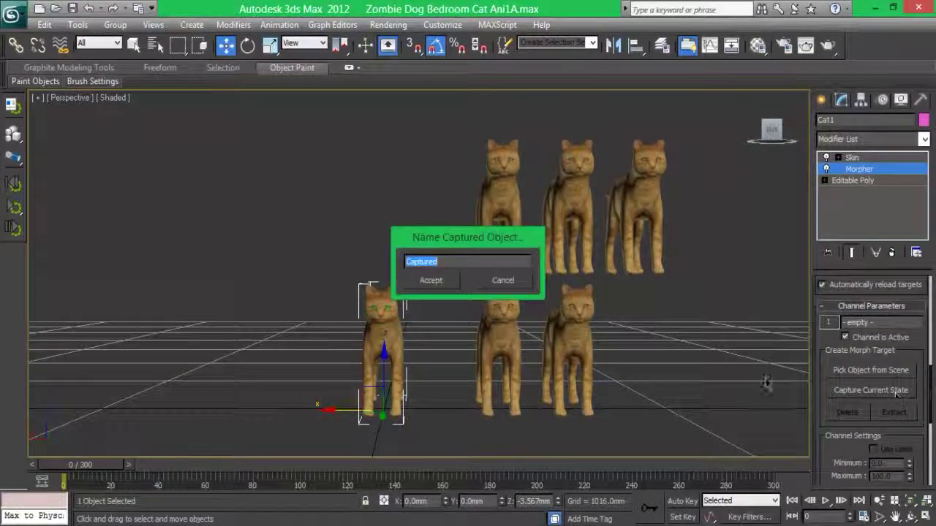
{"action": "type", "text": "Base"}
{"action": "left_click", "coordinate": [430, 280]}
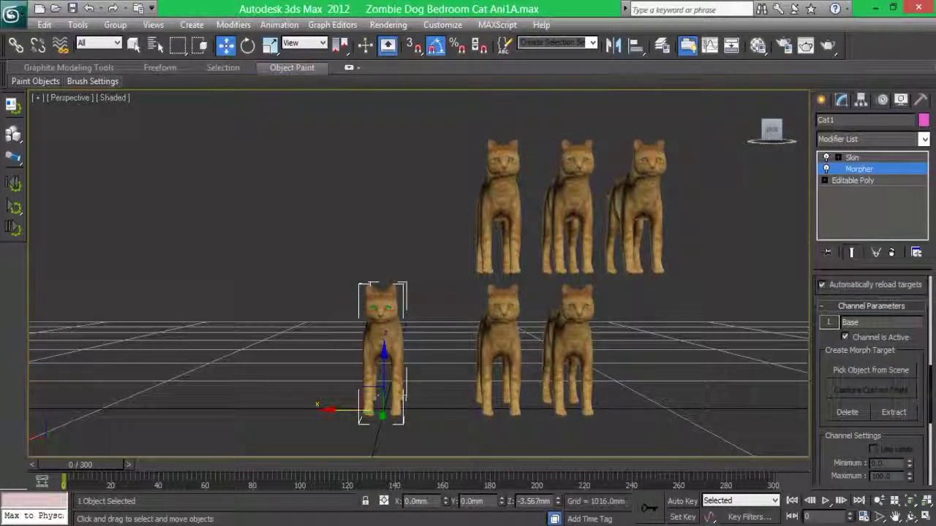
{"action": "left_click_drag", "start_coordinate": [926, 398], "coordinate": [932, 299]}
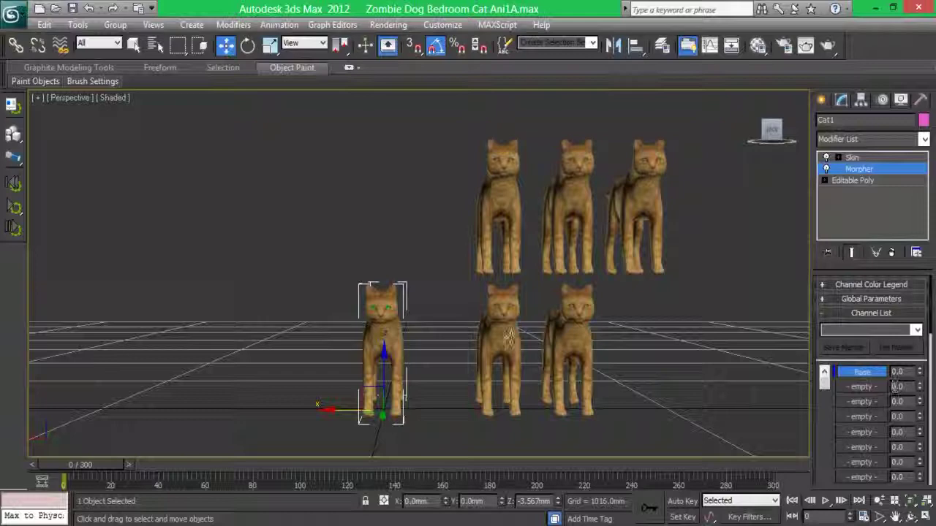
{"action": "left_click", "coordinate": [510, 338]}
{"action": "left_click", "coordinate": [563, 343]}
- On Mrp_Eyez01, show edged faces in Vertex mode and nudge one vertex at each eye
{"action": "left_click", "coordinate": [516, 344]}
{"action": "scroll", "coordinate": [529, 309], "scroll_direction": "up", "scroll_amount": 5}
{"action": "scroll", "coordinate": [564, 355], "scroll_direction": "up", "scroll_amount": 3}
{"action": "scroll", "coordinate": [567, 369], "scroll_direction": "up", "scroll_amount": 3}
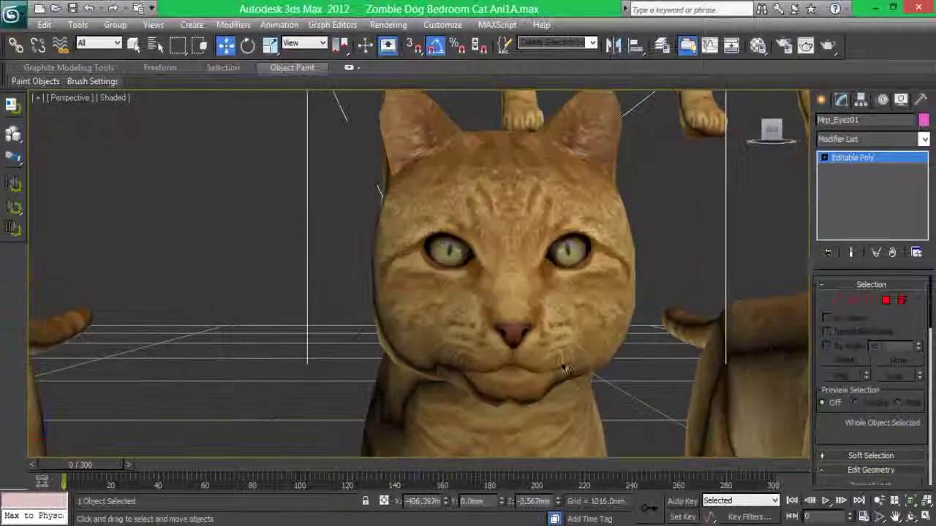
{"action": "left_click", "coordinate": [825, 157]}
{"action": "left_click", "coordinate": [847, 170]}
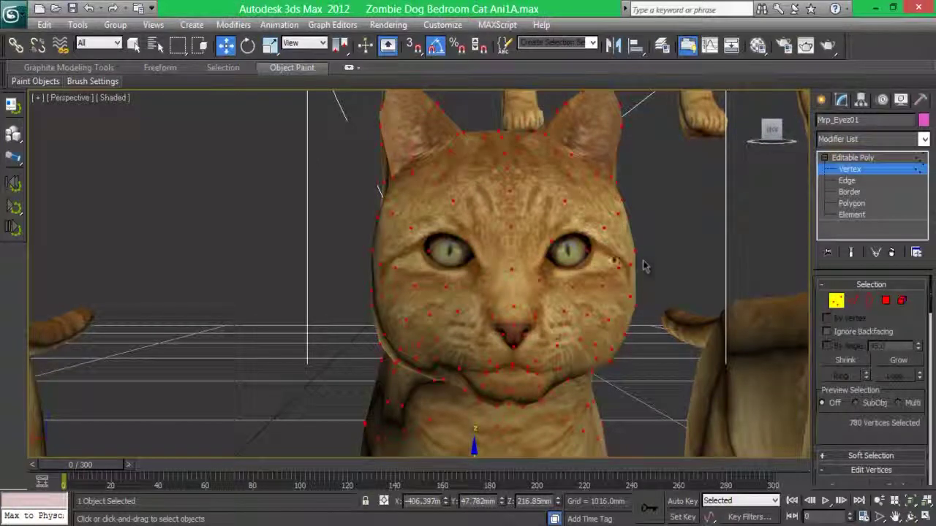
{"action": "key", "text": "F4"}
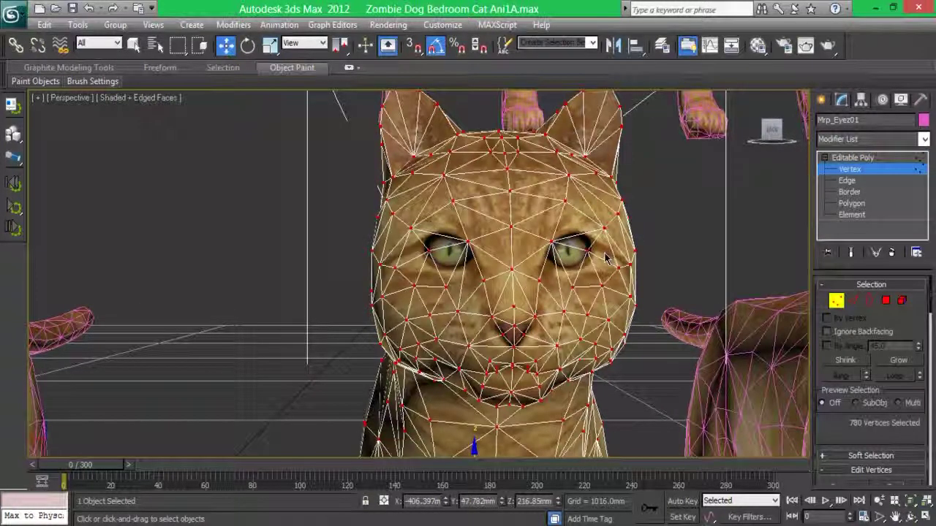
{"action": "left_click", "coordinate": [589, 250]}
{"action": "left_click", "coordinate": [428, 251], "text": "ctrl"}
{"action": "left_click_drag", "start_coordinate": [772, 130], "coordinate": [590, 415]}
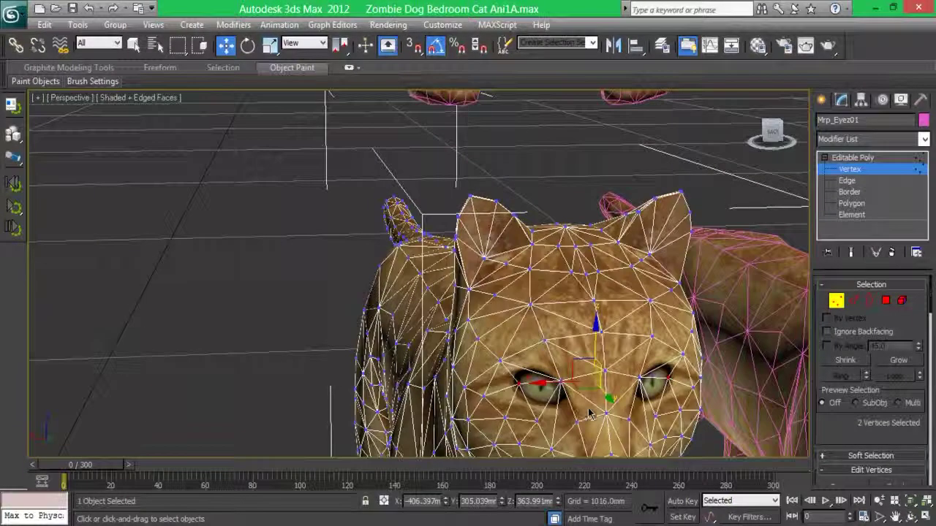
{"action": "mouse_move", "coordinate": [606, 397]}
{"action": "left_mouse_down"}
{"action": "mouse_move", "coordinate": [602, 391]}
{"action": "mouse_move", "coordinate": [611, 395]}
{"action": "left_mouse_up"}
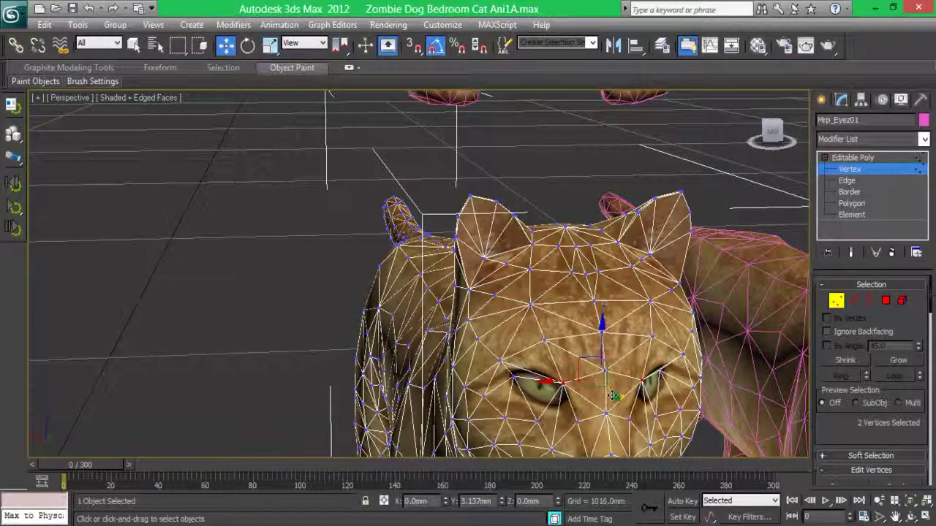
- Move three more eye vertices to narrow the eyes into a squint, then hide edged faces
{"action": "left_click", "coordinate": [539, 430]}
{"action": "left_click", "coordinate": [500, 360], "text": "ctrl"}
{"action": "left_click", "coordinate": [683, 356], "text": "ctrl"}
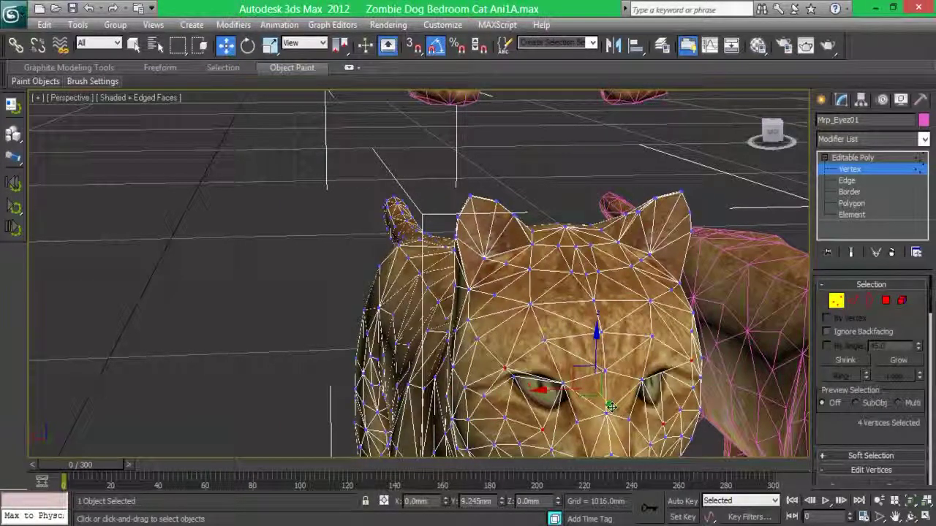
{"action": "left_click_drag", "start_coordinate": [608, 399], "coordinate": [614, 404]}
{"action": "middle_click_drag", "start_coordinate": [740, 142], "coordinate": [664, 225], "text": "alt"}
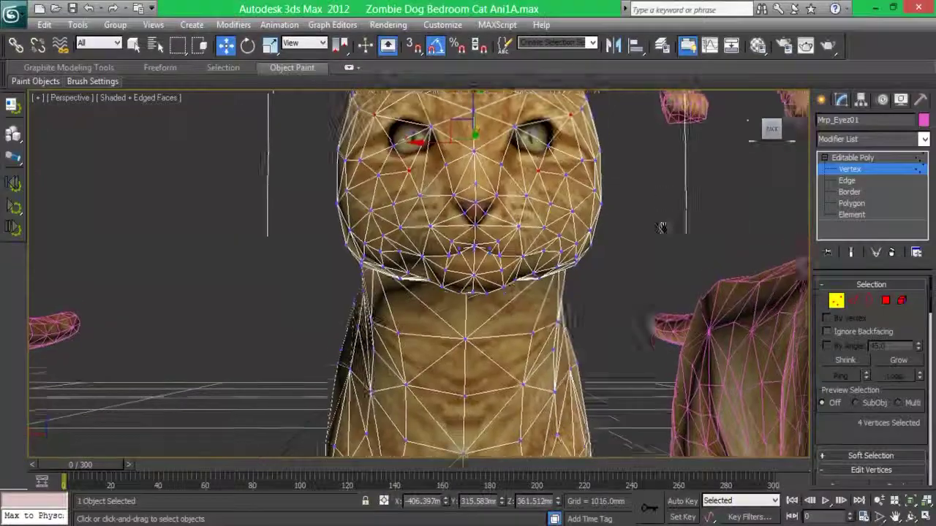
{"action": "scroll", "coordinate": [567, 312], "scroll_direction": "down", "scroll_amount": 3}
{"action": "middle_click_drag", "start_coordinate": [566, 313], "coordinate": [652, 292]}
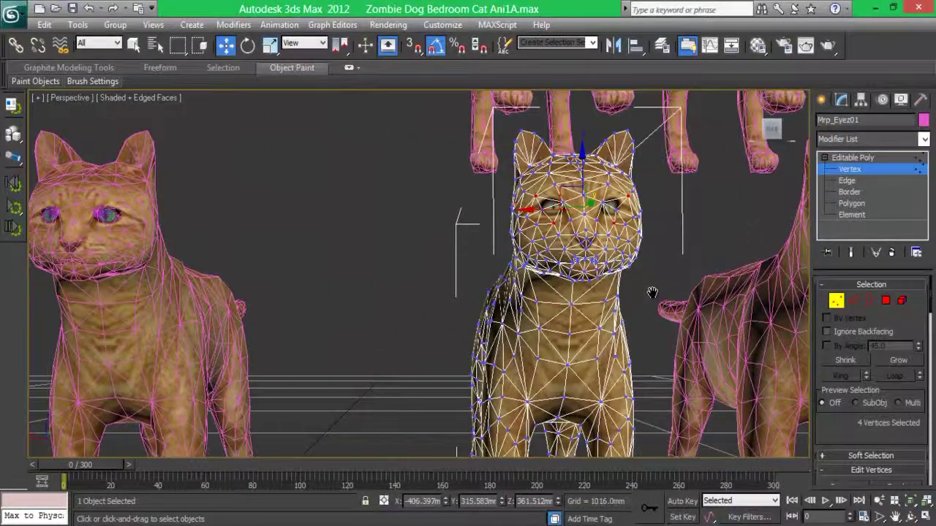
{"action": "key", "text": "F4"}
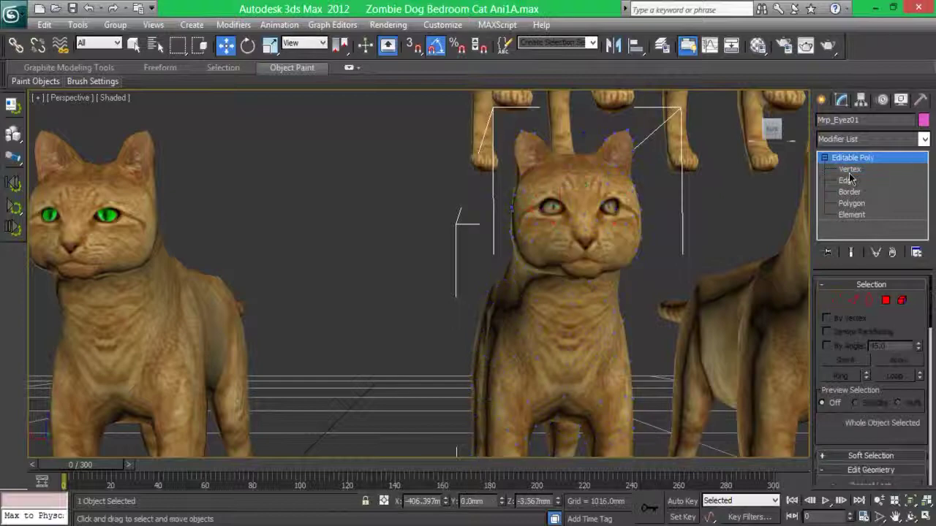
- Load Mrp_Eyez01 into an empty channel of Cat1's Morpher via Pick from Scene
{"action": "left_click", "coordinate": [852, 157]}
{"action": "middle_click_drag", "start_coordinate": [616, 316], "coordinate": [682, 324]}
{"action": "left_click", "coordinate": [216, 345]}
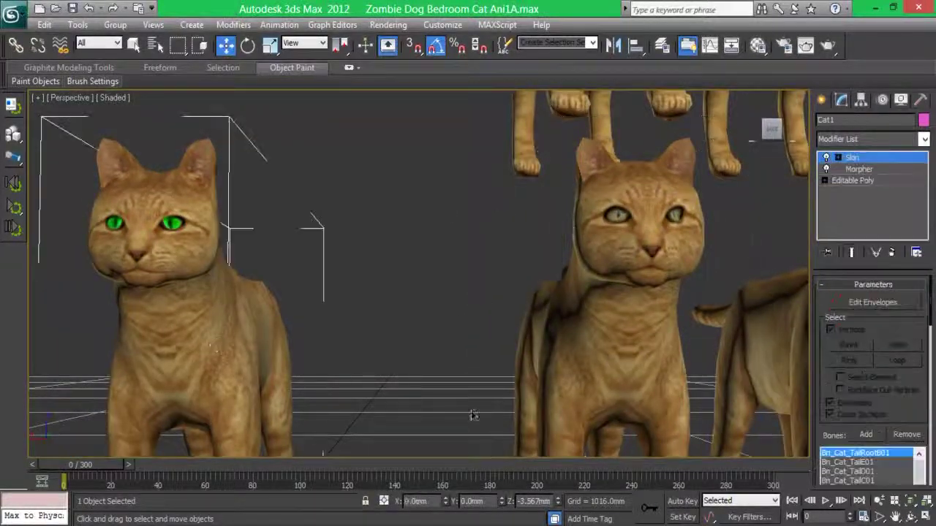
{"action": "left_click", "coordinate": [859, 169]}
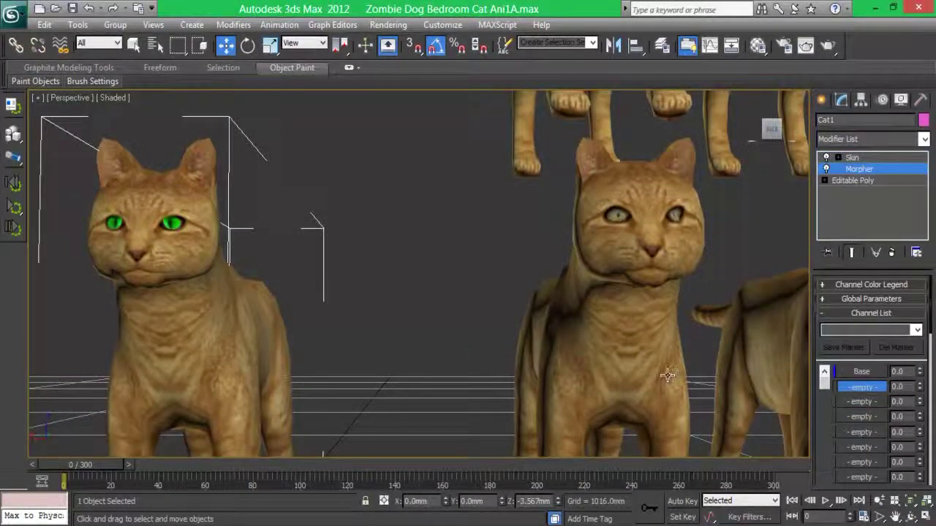
{"action": "left_click", "coordinate": [666, 375]}
{"action": "left_click", "coordinate": [216, 345]}
{"action": "left_click", "coordinate": [860, 169]}
{"action": "right_click", "coordinate": [863, 387]}
{"action": "left_click", "coordinate": [865, 395]}
{"action": "left_click", "coordinate": [597, 375]}
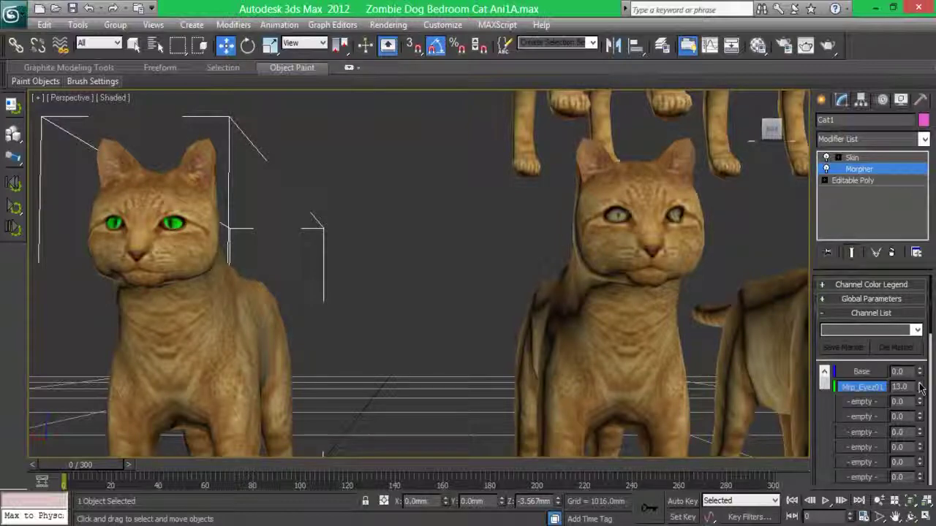
- Test the eye morph by sweeping the Mrp_Eyez01 channel amount up to 100
{"action": "left_click_drag", "start_coordinate": [920, 387], "coordinate": [920, 399]}
{"action": "scroll", "coordinate": [607, 226], "scroll_direction": "up", "scroll_amount": 5}
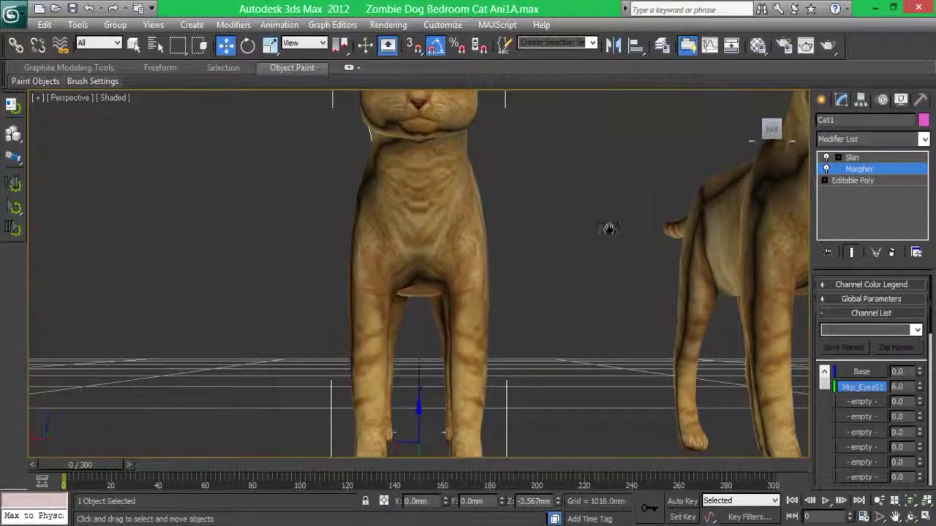
{"action": "scroll", "coordinate": [614, 337], "scroll_direction": "up", "scroll_amount": 3}
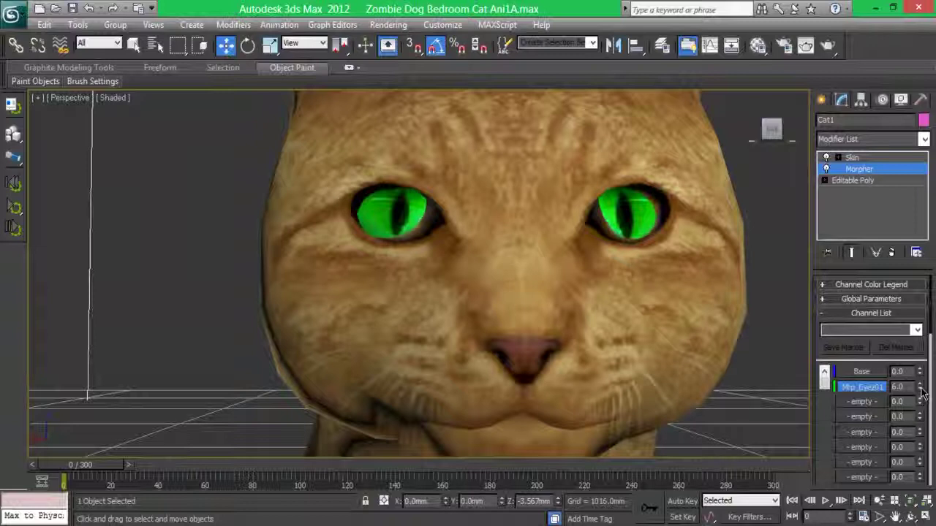
{"action": "left_click_drag", "start_coordinate": [921, 388], "coordinate": [909, 433]}
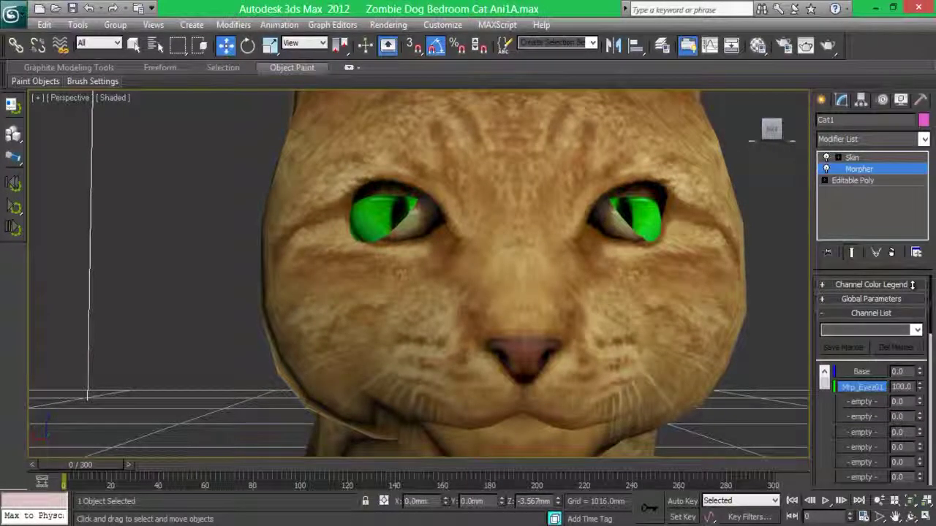
- Delete the Mrp_Eyez01 channel so only Base remains
{"action": "right_click", "coordinate": [879, 393]}
{"action": "left_click", "coordinate": [877, 411]}
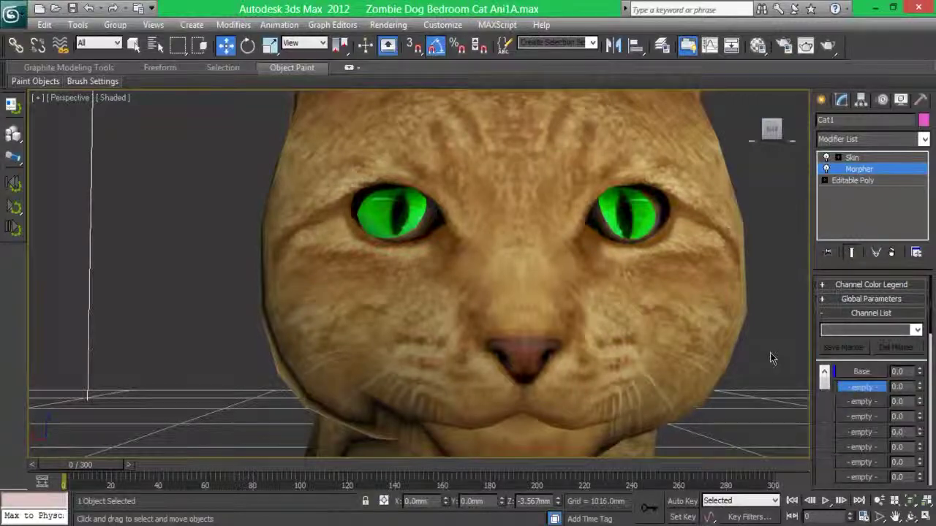
{"action": "scroll", "coordinate": [470, 373], "scroll_direction": "down", "scroll_amount": 8}
{"action": "left_click", "coordinate": [470, 373]}
{"action": "left_click", "coordinate": [355, 330]}
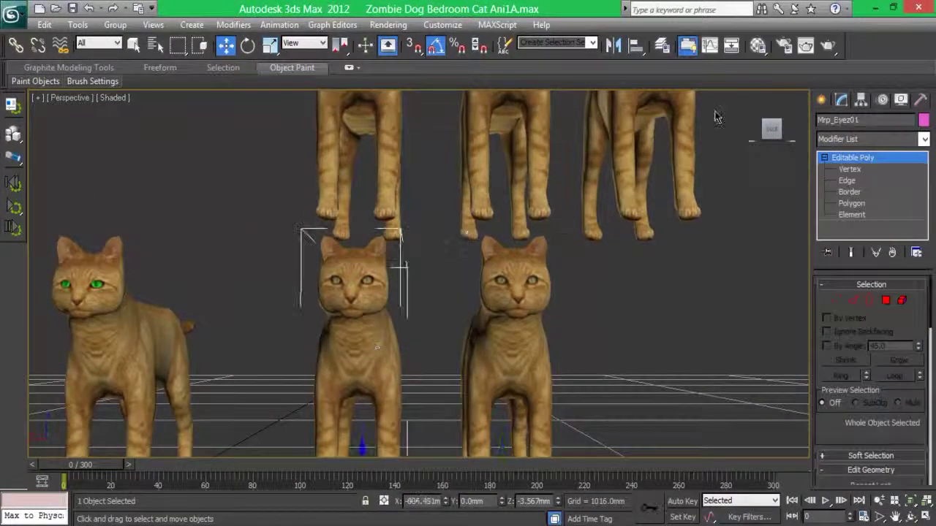
- Put the five Mrp target cats on a new layer named Cat Morph Targets, keeping 0 (default) current
{"action": "left_click_drag", "start_coordinate": [314, 329], "coordinate": [642, 93]}
{"action": "left_click", "coordinate": [662, 45]}
{"action": "left_click", "coordinate": [52, 156]}
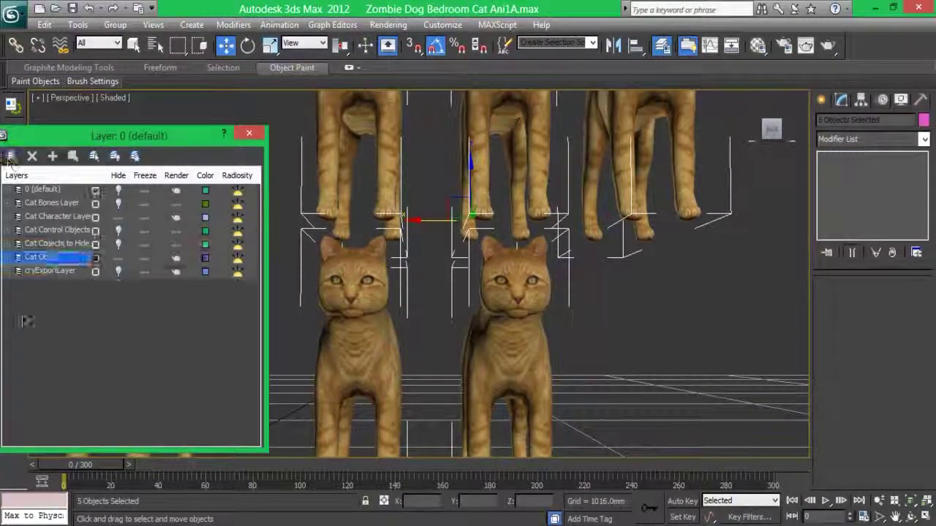
{"action": "double_click", "coordinate": [40, 257]}
{"action": "type", "text": "C"}
{"action": "key", "text": "Return"}
{"action": "left_click", "coordinate": [9, 246]}
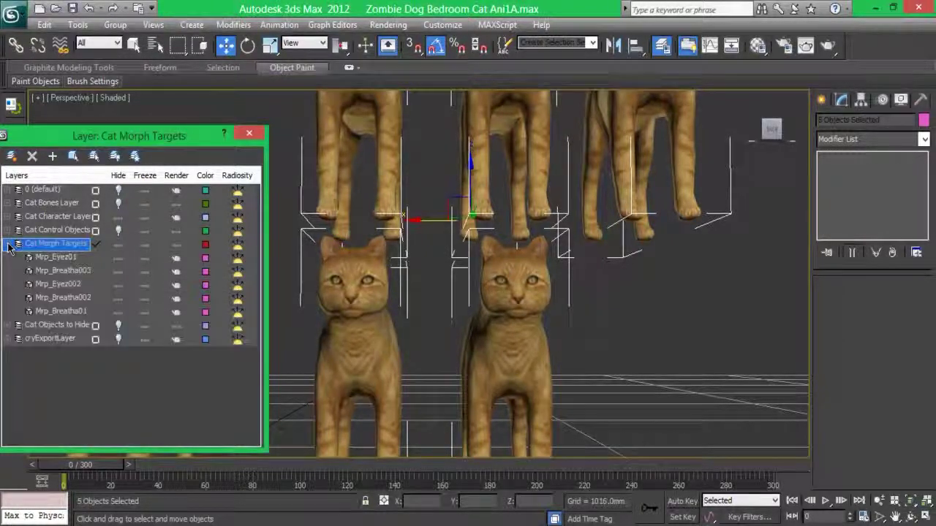
{"action": "left_click", "coordinate": [95, 189]}
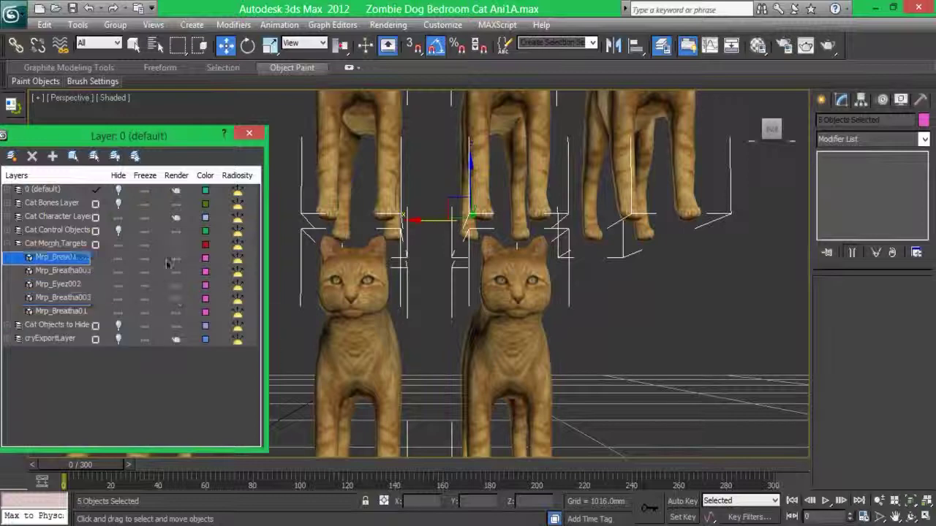
- Hide one cat, then view Mrp_Breatha01 from the side with edged faces
{"action": "left_click", "coordinate": [249, 133]}
{"action": "right_click", "coordinate": [365, 307]}
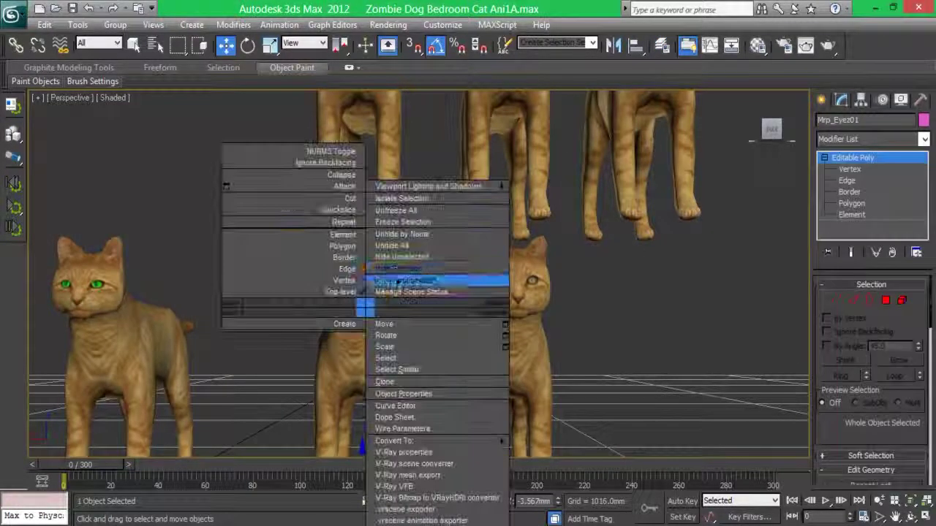
{"action": "left_click", "coordinate": [395, 280]}
{"action": "left_click", "coordinate": [501, 308]}
{"action": "left_click", "coordinate": [781, 133]}
{"action": "left_click", "coordinate": [781, 133]}
{"action": "key", "text": "F4"}
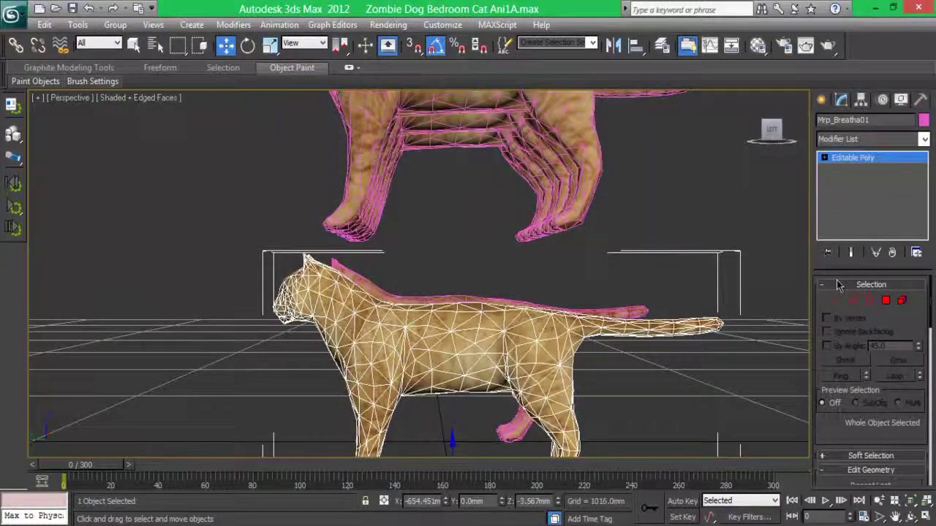
- Select a band of 28 mid-body chest vertices on Mrp_Breatha01
{"action": "left_click", "coordinate": [836, 300]}
{"action": "left_click_drag", "start_coordinate": [414, 299], "coordinate": [430, 381]}
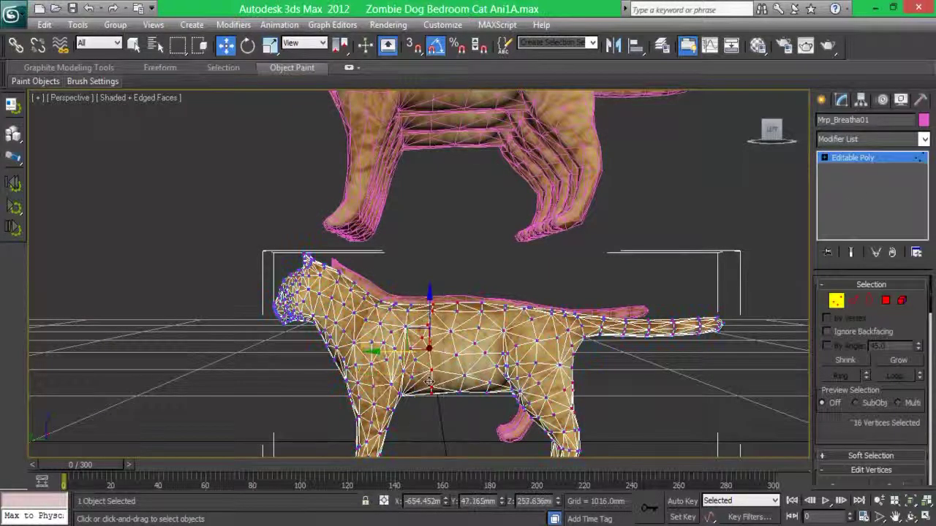
{"action": "scroll", "coordinate": [428, 387], "scroll_direction": "up", "scroll_amount": 8}
{"action": "scroll", "coordinate": [428, 382], "scroll_direction": "down", "scroll_amount": 3}
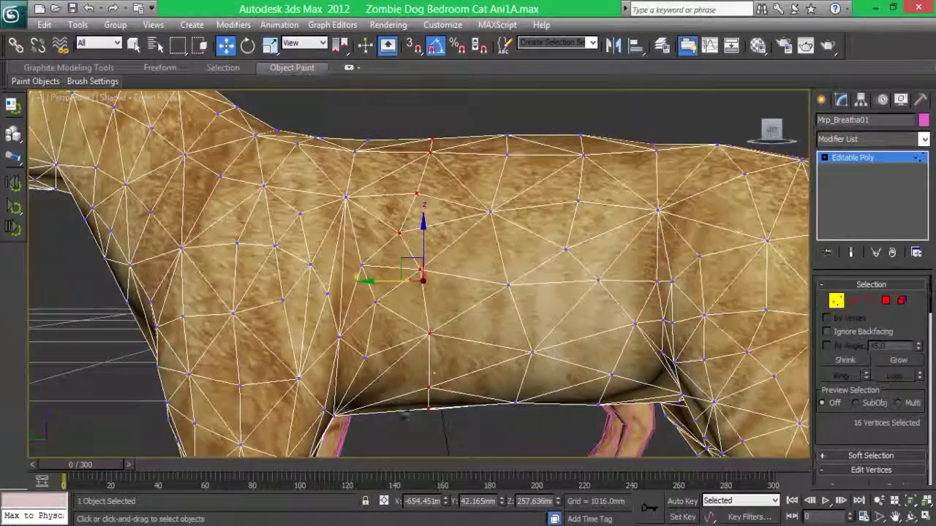
{"action": "left_click_drag", "start_coordinate": [402, 126], "coordinate": [332, 436]}
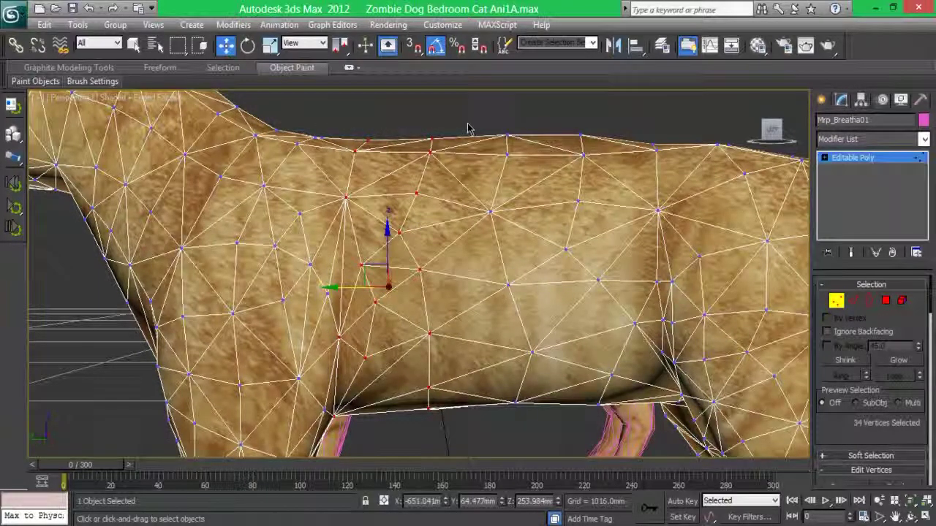
{"action": "left_click_drag", "start_coordinate": [470, 127], "coordinate": [470, 127], "text": "alt"}
{"action": "mouse_move", "coordinate": [772, 130]}
{"action": "left_mouse_down"}
{"action": "mouse_move", "coordinate": [650, 209]}
{"action": "mouse_move", "coordinate": [637, 184]}
{"action": "left_mouse_up"}
- Scale the selected chest vertices slightly inward and leave Vertex mode
{"action": "left_click", "coordinate": [270, 46]}
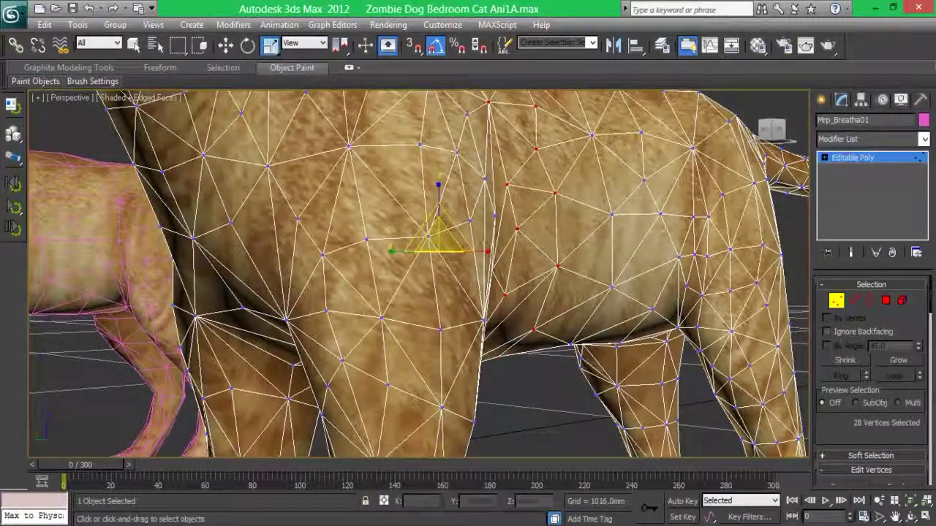
{"action": "left_click_drag", "start_coordinate": [443, 240], "coordinate": [627, 253]}
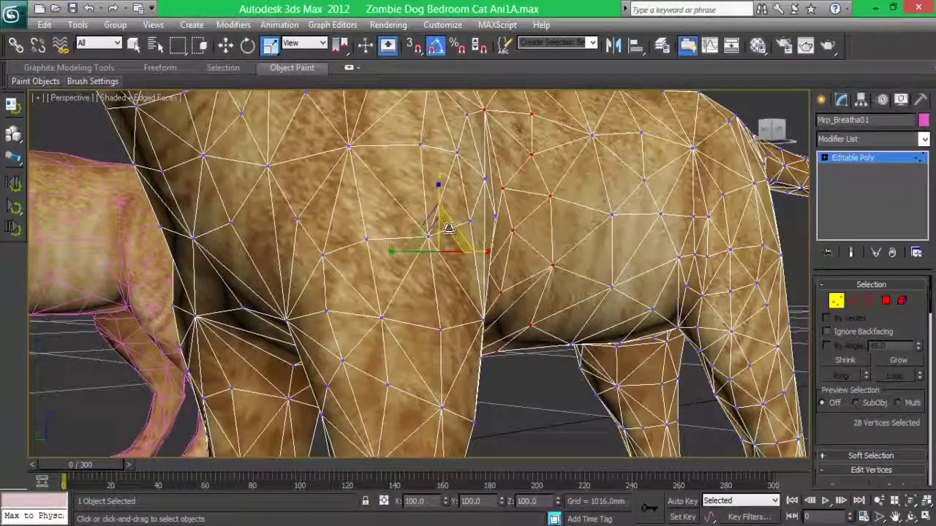
{"action": "scroll", "coordinate": [627, 254], "scroll_direction": "down", "scroll_amount": 5}
{"action": "key", "text": "F4"}
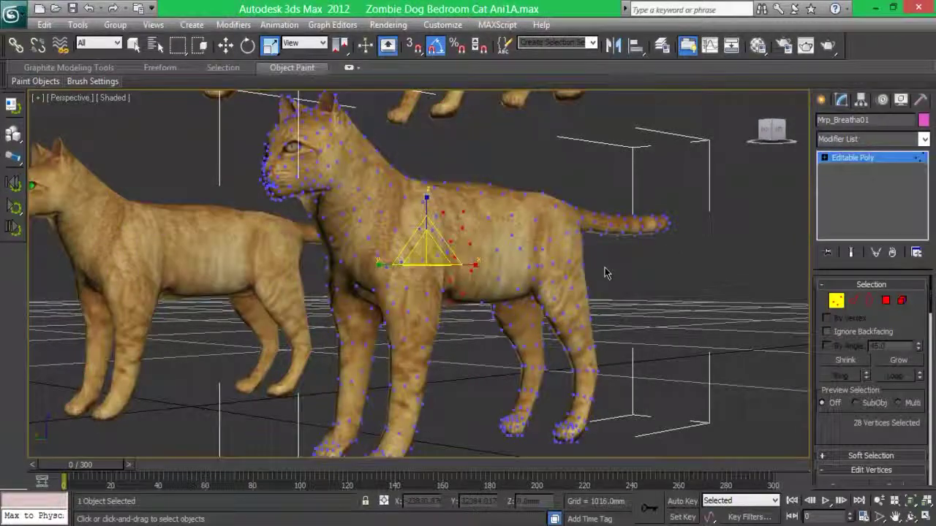
{"action": "left_click", "coordinate": [839, 305]}
{"action": "key", "text": "w"}
{"action": "left_click_drag", "start_coordinate": [771, 131], "coordinate": [768, 135]}
- Raise Cat1's Mrp_Breatha01 Morpher channel to 100 to preview the breathing swell
{"action": "left_click", "coordinate": [147, 278]}
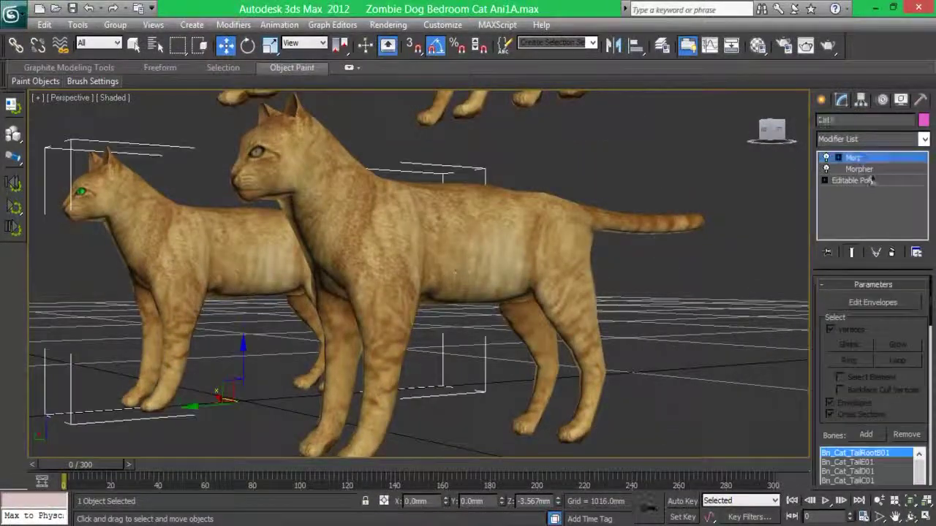
{"action": "left_click", "coordinate": [859, 169]}
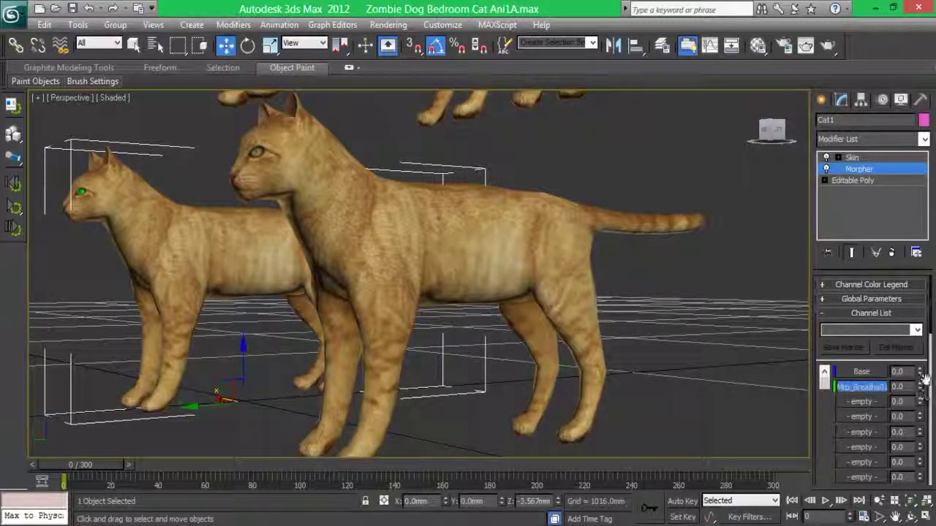
{"action": "mouse_move", "coordinate": [923, 393]}
{"action": "left_mouse_down"}
{"action": "mouse_move", "coordinate": [906, 304]}
{"action": "mouse_move", "coordinate": [891, 322]}
{"action": "left_mouse_up"}
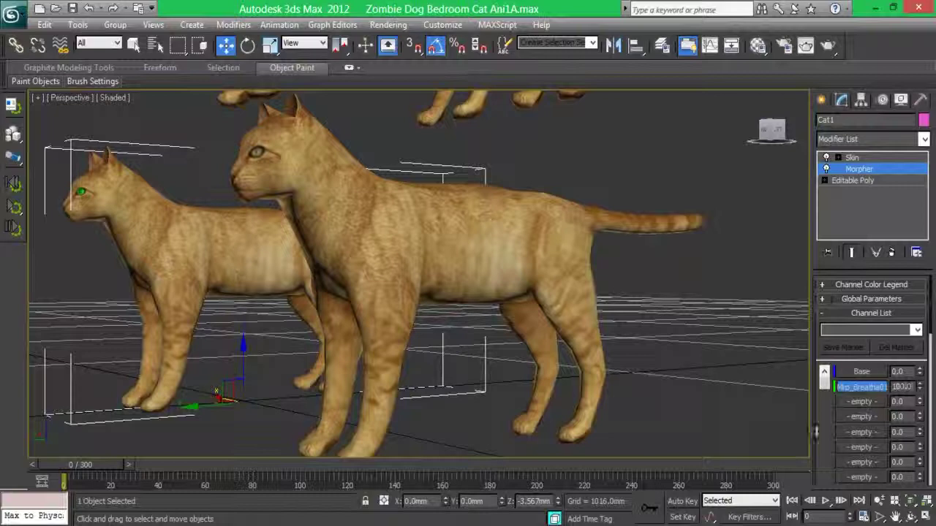
{"action": "left_click", "coordinate": [768, 132]}
- Hide the right-hand cat and rename the Mrp_Eyez002 copy to Mrp_Smile01
{"action": "right_click", "coordinate": [554, 251]}
{"action": "left_click", "coordinate": [606, 219]}
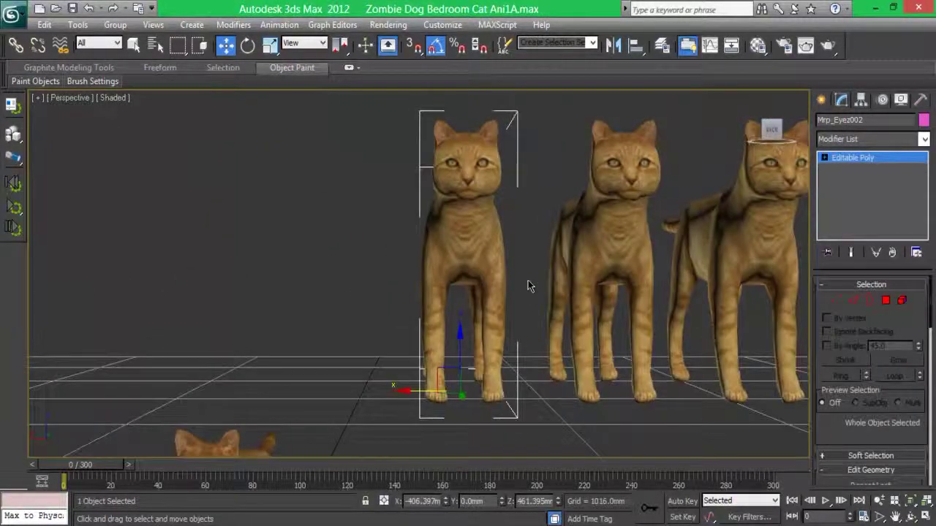
{"action": "left_click", "coordinate": [871, 120]}
{"action": "type", "text": "Mrp_Ey"}
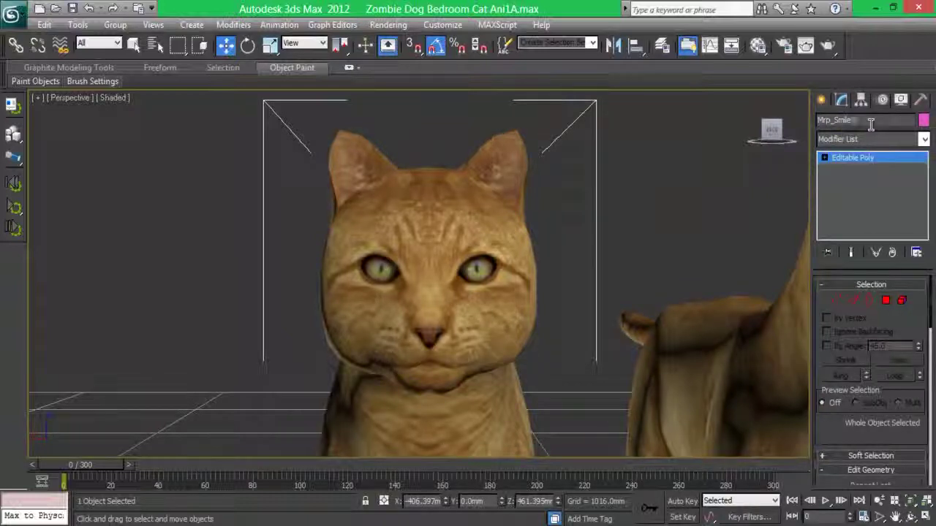
- Lift Mrp_Smile01's upper-lip vertices to open the mouth slightly
{"action": "left_click", "coordinate": [836, 300]}
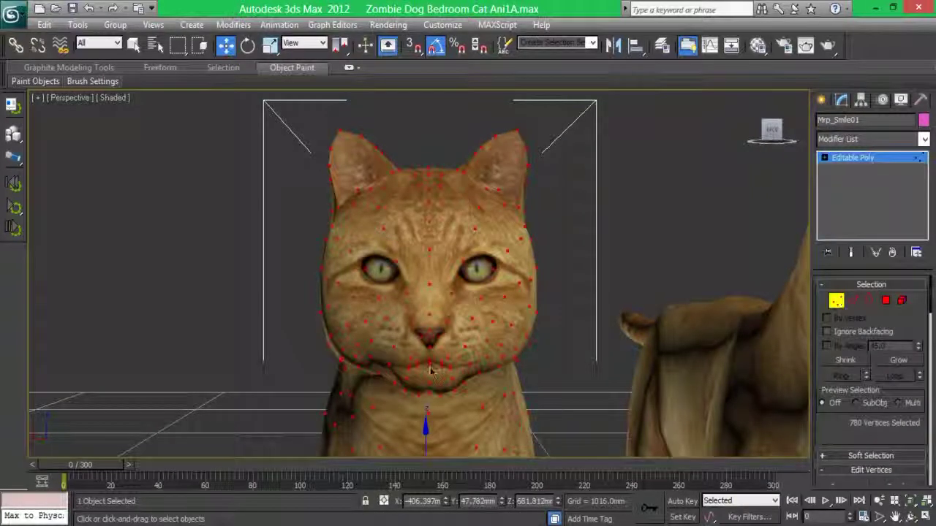
{"action": "scroll", "coordinate": [490, 363], "scroll_direction": "up", "scroll_amount": 5}
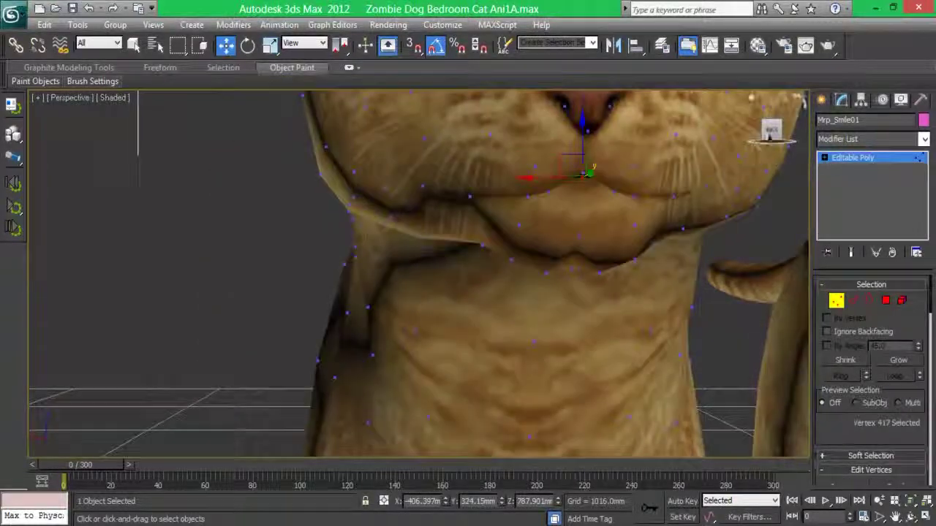
{"action": "left_click", "coordinate": [770, 130]}
{"action": "key", "text": "F4"}
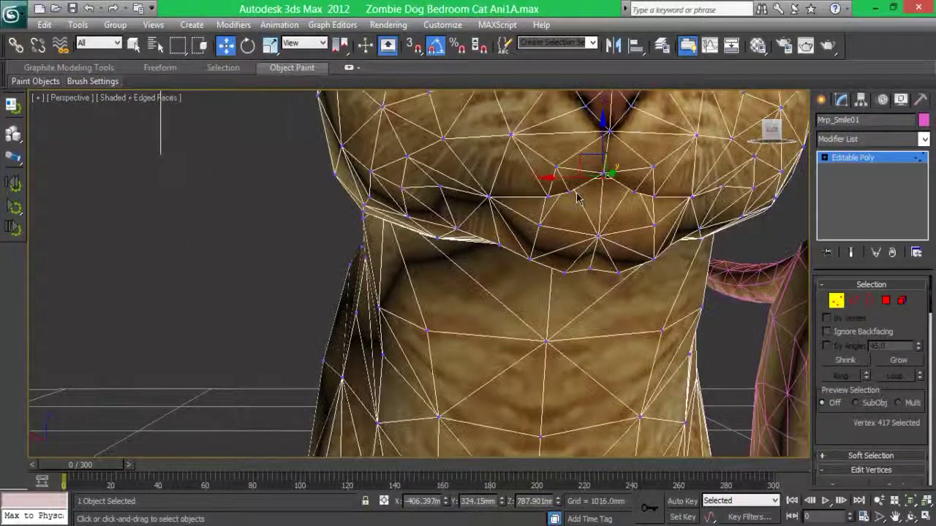
{"action": "left_click", "coordinate": [635, 192], "text": "ctrl"}
{"action": "left_click", "coordinate": [651, 168], "text": "ctrl"}
{"action": "left_click", "coordinate": [609, 132], "text": "ctrl"}
{"action": "left_click", "coordinate": [538, 203], "text": "ctrl"}
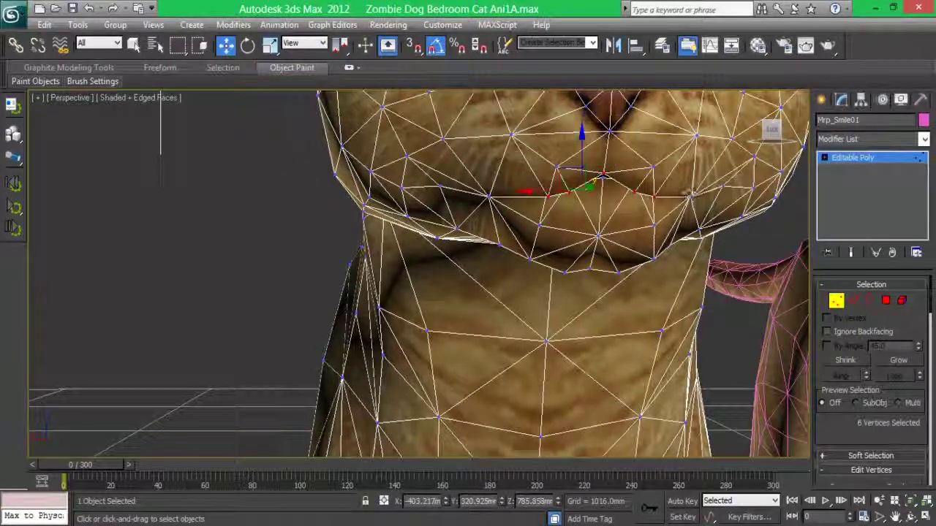
{"action": "left_click_drag", "start_coordinate": [598, 143], "coordinate": [598, 120]}
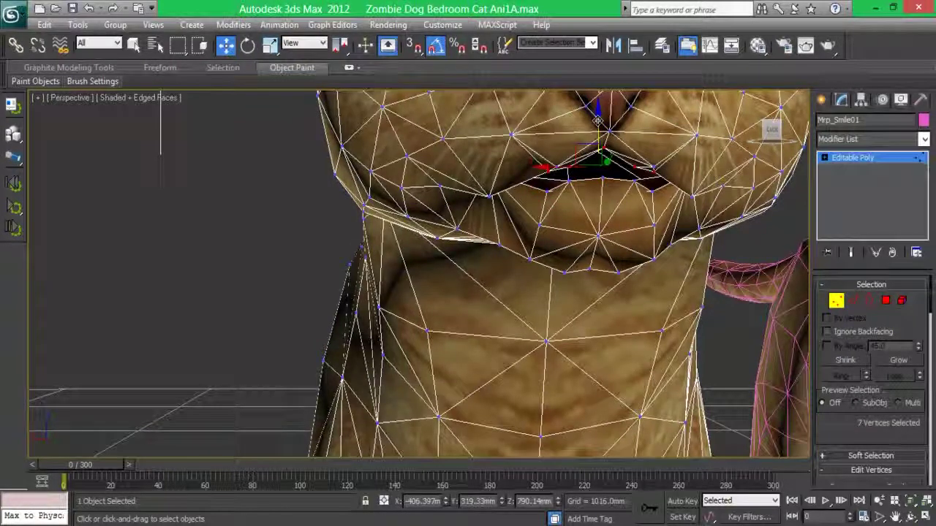
{"action": "key", "text": "ctrl+z"}
{"action": "left_click", "coordinate": [616, 144]}
{"action": "left_click_drag", "start_coordinate": [600, 139], "coordinate": [598, 126]}
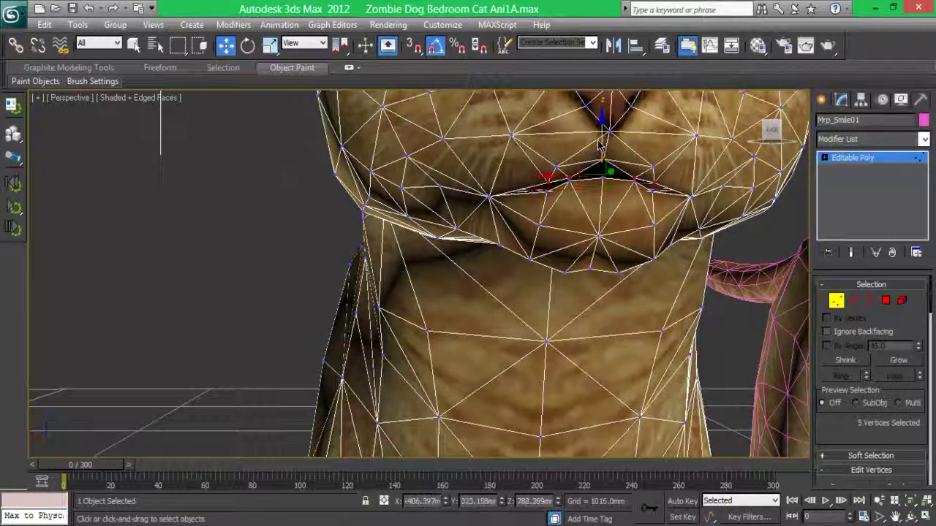
{"action": "key", "text": "ctrl+z"}
{"action": "left_click", "coordinate": [651, 174], "text": "ctrl"}
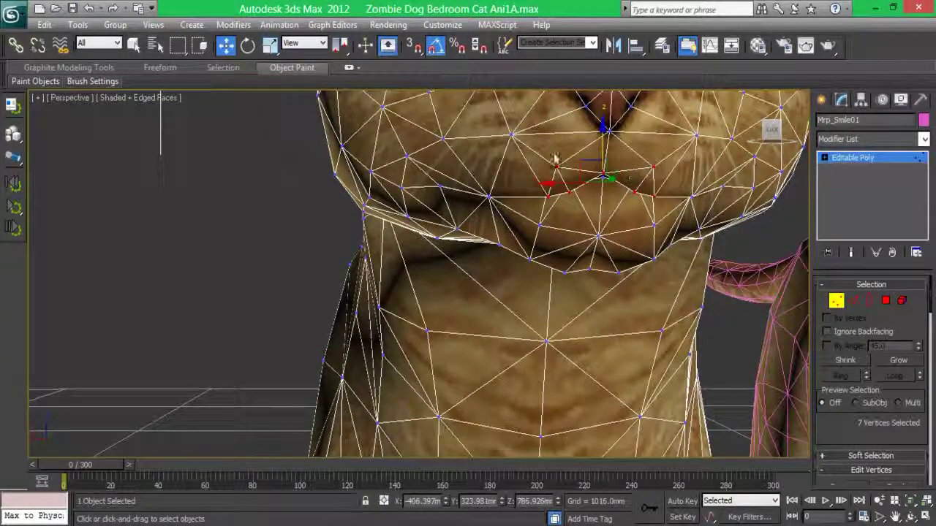
{"action": "left_click_drag", "start_coordinate": [604, 132], "coordinate": [596, 121]}
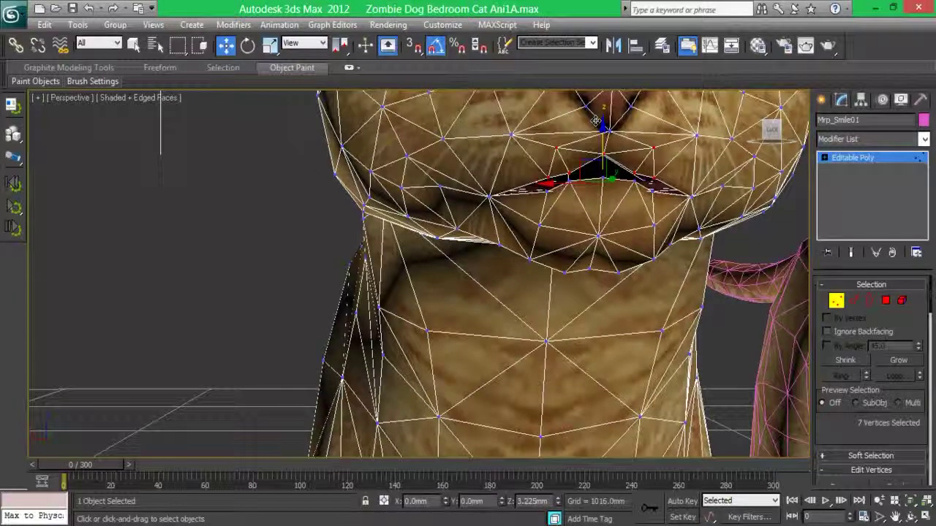
- Raise both lip-corner vertices upward into a smile
{"action": "left_click", "coordinate": [489, 194]}
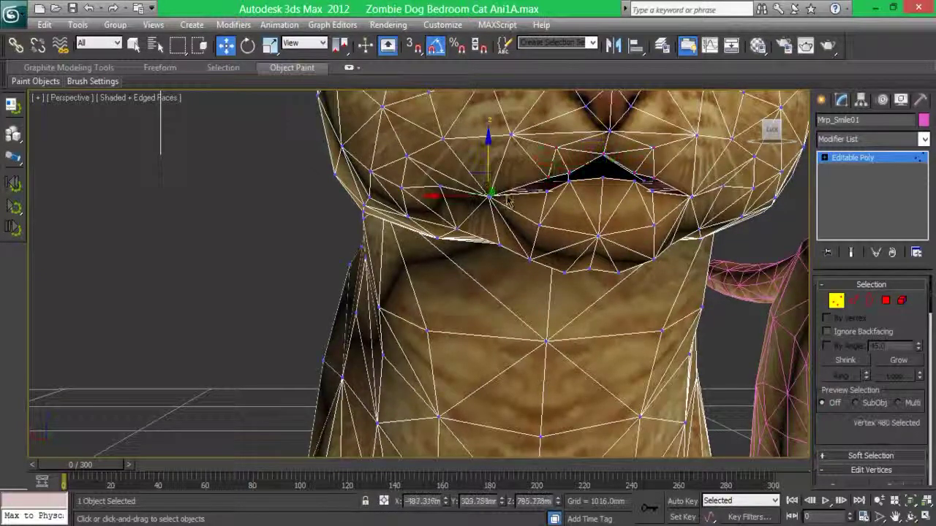
{"action": "left_click", "coordinate": [491, 194]}
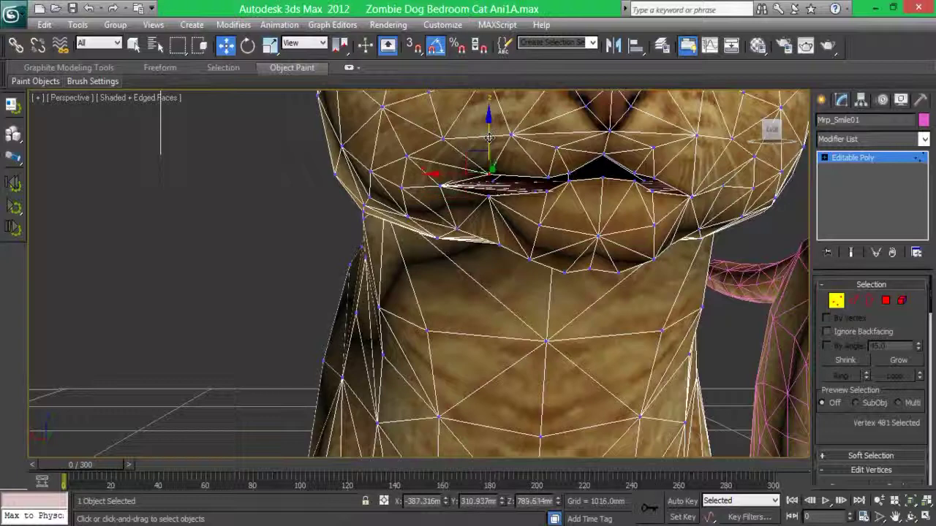
{"action": "left_click", "coordinate": [692, 193], "text": "ctrl"}
{"action": "left_click_drag", "start_coordinate": [598, 148], "coordinate": [599, 123]}
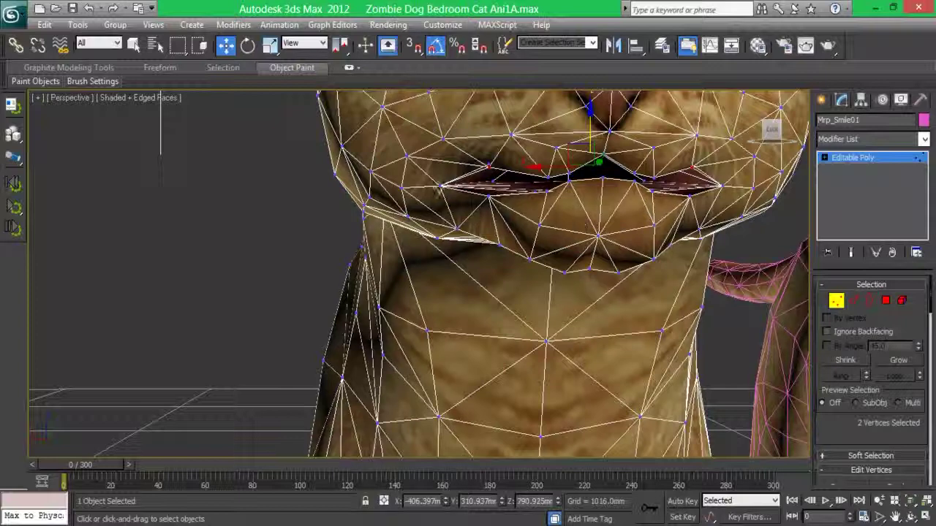
{"action": "left_click", "coordinate": [760, 139]}
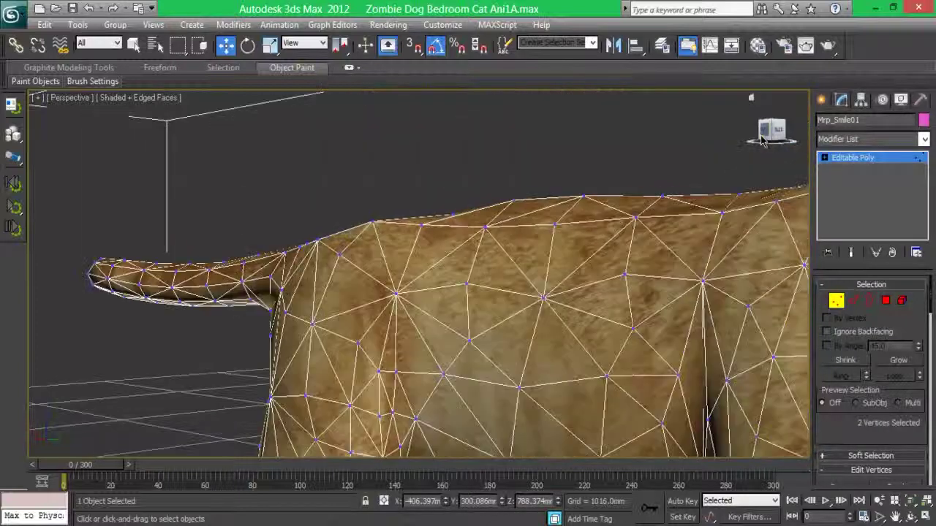
- Pull the lip corners and nearby cheek vertices on both sides up and outward
{"action": "key", "text": "z"}
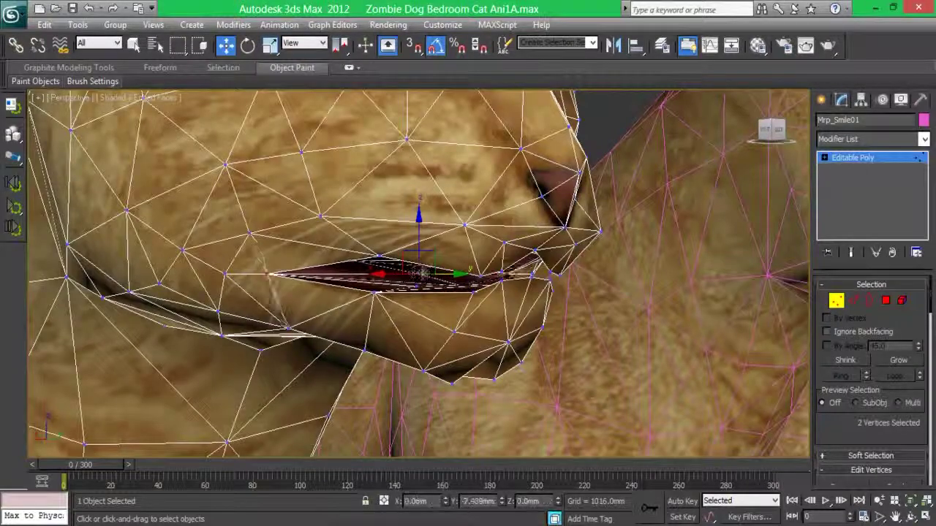
{"action": "left_click_drag", "start_coordinate": [269, 275], "coordinate": [287, 275]}
{"action": "left_click", "coordinate": [224, 273], "text": "ctrl"}
{"action": "left_click", "coordinate": [250, 234], "text": "ctrl"}
{"action": "middle_click_drag", "start_coordinate": [752, 98], "coordinate": [682, 307], "text": "alt"}
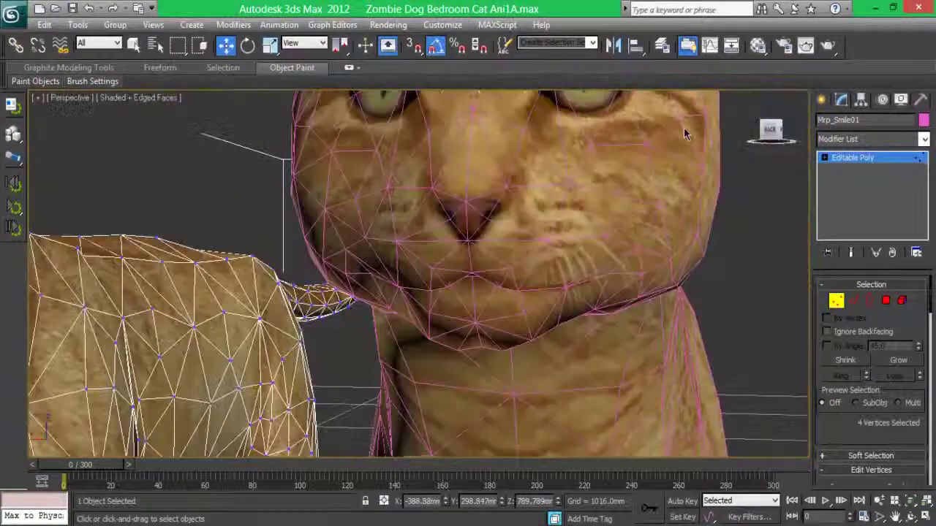
{"action": "left_click", "coordinate": [681, 295], "text": "ctrl"}
{"action": "left_click", "coordinate": [665, 253], "text": "ctrl"}
{"action": "left_click_drag", "start_coordinate": [421, 282], "coordinate": [436, 280]}
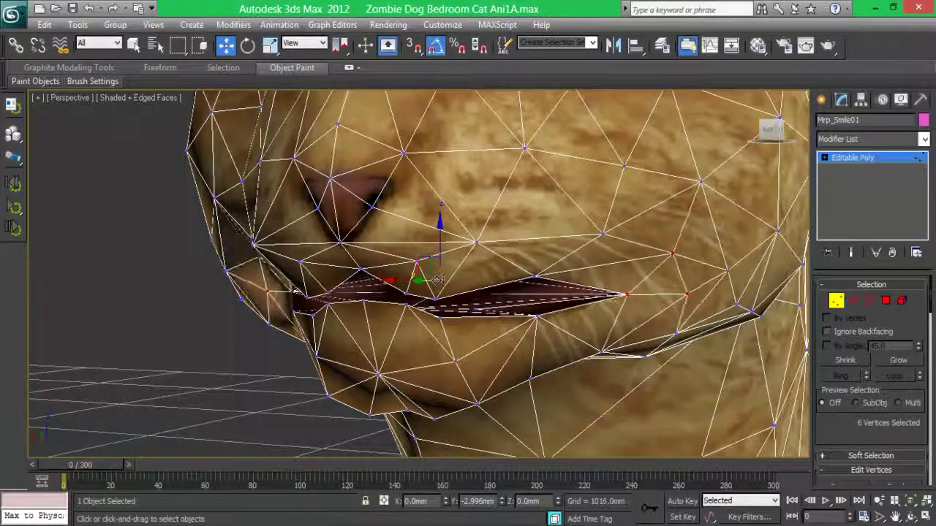
- Reselect the vertices at both mouth corners from a straight-on front view
{"action": "middle_click_drag", "start_coordinate": [435, 280], "coordinate": [608, 206], "text": "alt"}
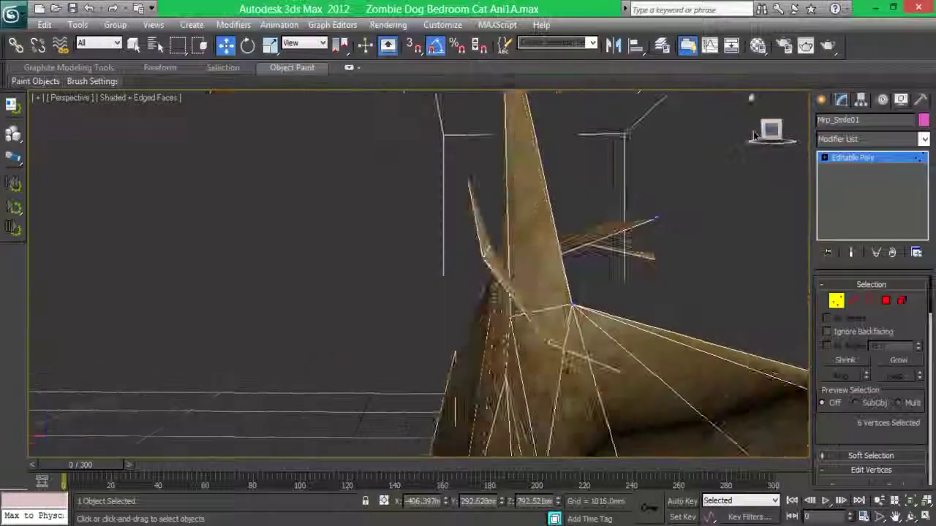
{"action": "key", "text": "shift+z"}
{"action": "key", "text": "F4"}
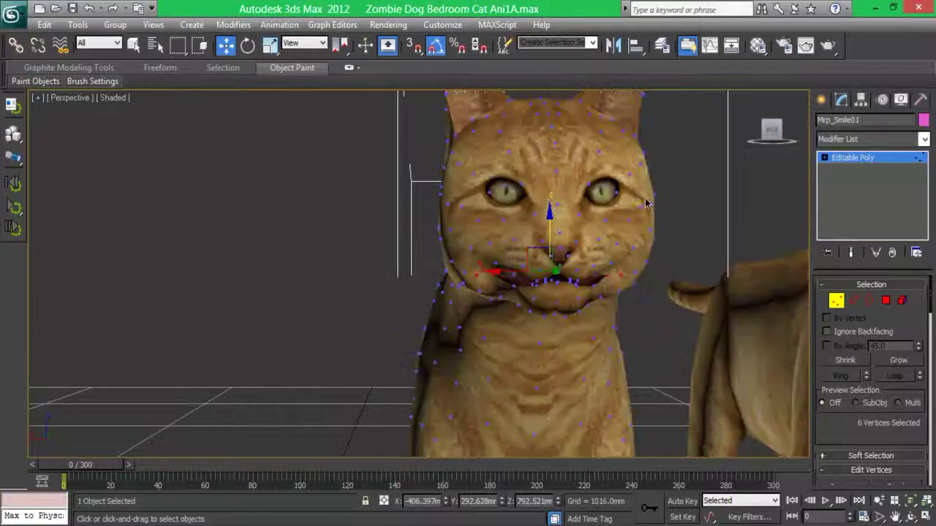
{"action": "scroll", "coordinate": [641, 203], "scroll_direction": "up", "scroll_amount": 3}
{"action": "middle_click_drag", "start_coordinate": [640, 203], "coordinate": [588, 174]}
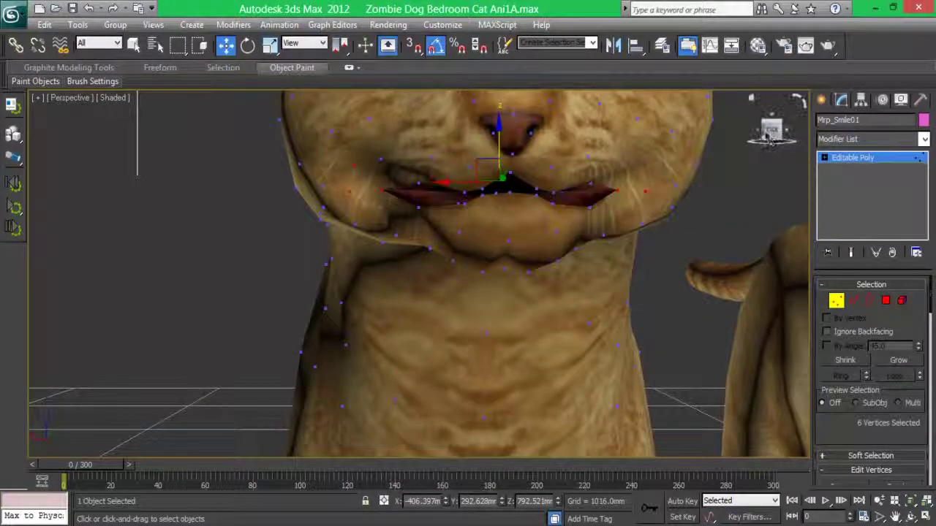
{"action": "left_click", "coordinate": [772, 136]}
{"action": "key", "text": "F4"}
{"action": "left_click", "coordinate": [598, 183]}
{"action": "left_click", "coordinate": [423, 184], "text": "ctrl"}
{"action": "left_click", "coordinate": [424, 184], "text": "ctrl"}
{"action": "left_click", "coordinate": [423, 184], "text": "ctrl"}
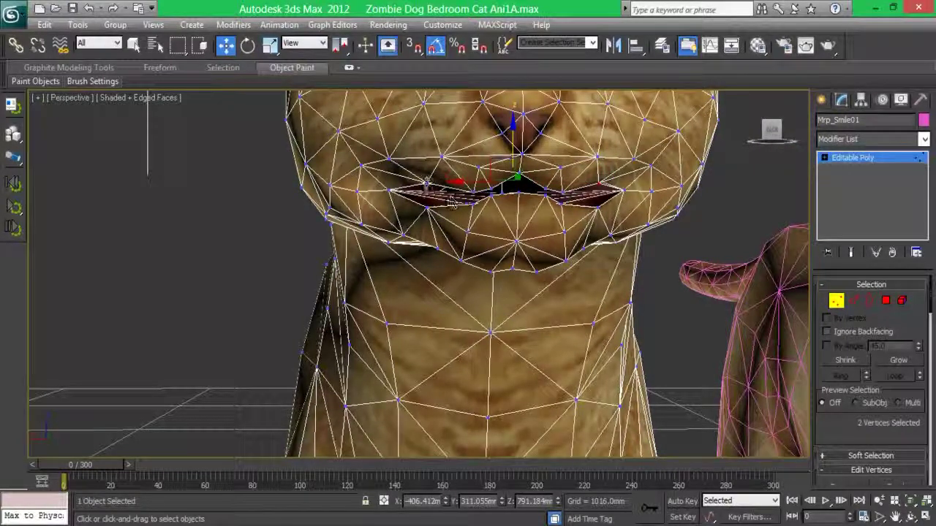
{"action": "left_click", "coordinate": [596, 187], "text": "ctrl"}
{"action": "left_click", "coordinate": [557, 192], "text": "ctrl"}
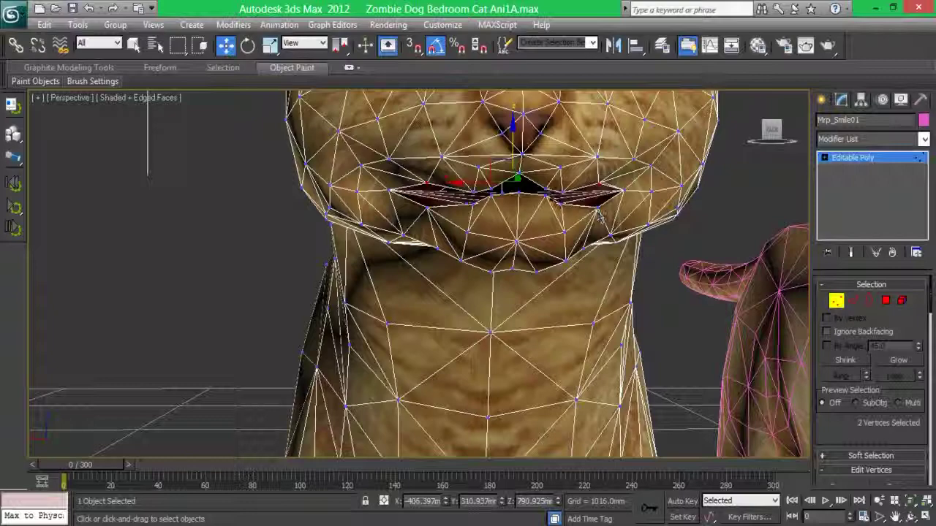
- Shift the mouth-corner vertices slightly and scale them wider apart
{"action": "left_click_drag", "start_coordinate": [772, 130], "coordinate": [650, 133]}
{"action": "key", "text": "shift+z"}
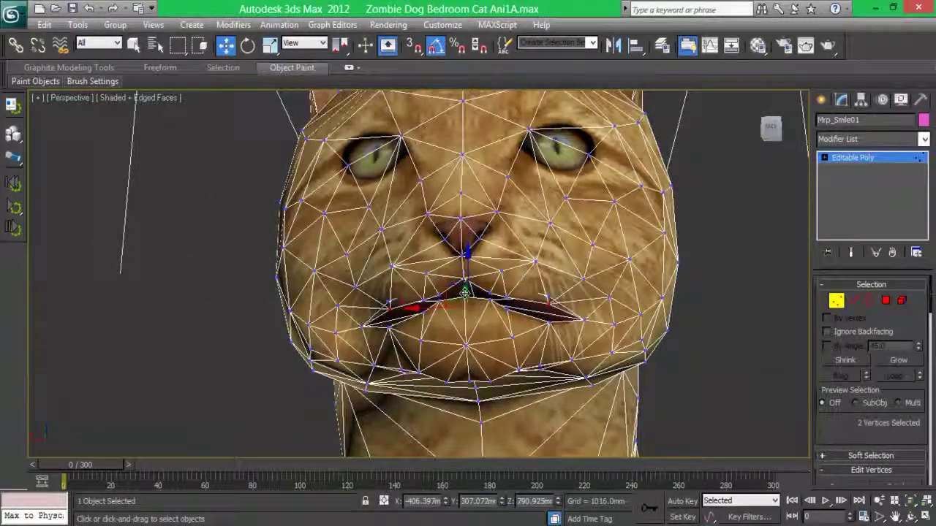
{"action": "left_click_drag", "start_coordinate": [469, 267], "coordinate": [544, 303]}
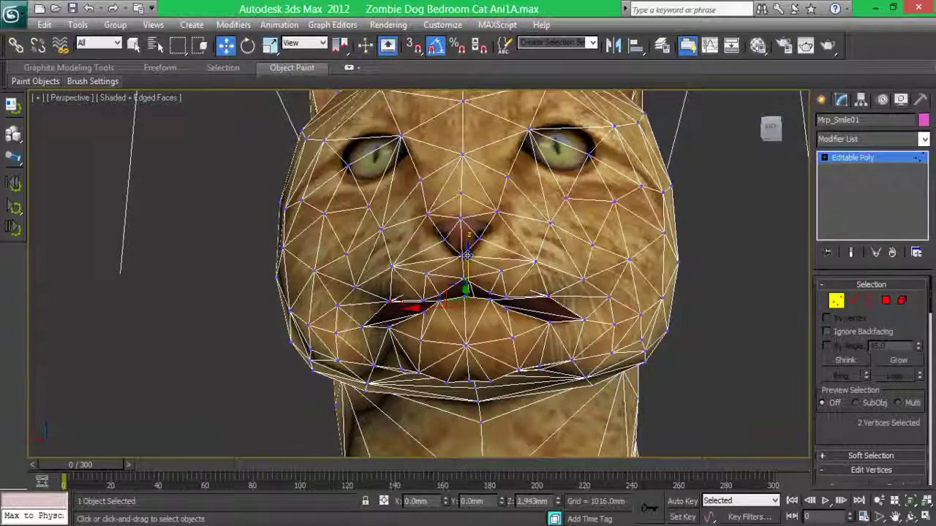
{"action": "left_click", "coordinate": [544, 303], "text": "ctrl"}
{"action": "left_click", "coordinate": [390, 302], "text": "ctrl"}
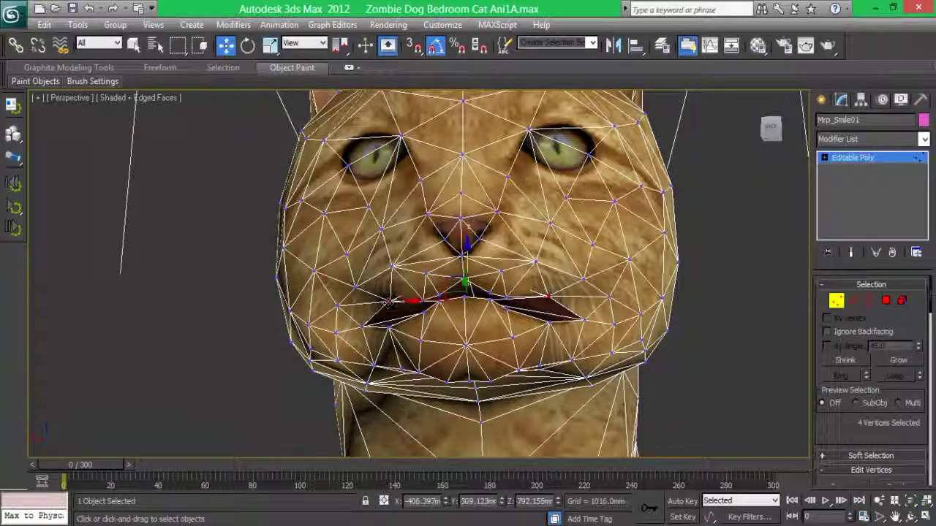
{"action": "key", "text": "r"}
{"action": "left_click_drag", "start_coordinate": [520, 293], "coordinate": [537, 295]}
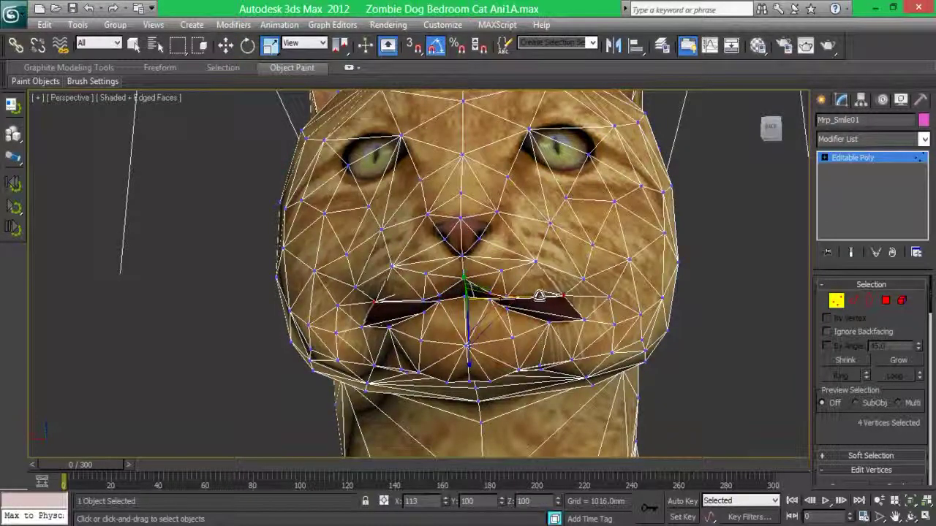
- Scale the left and right mouth corners further outward to widen the smile
{"action": "middle_click_drag", "start_coordinate": [538, 294], "coordinate": [600, 233], "text": "alt"}
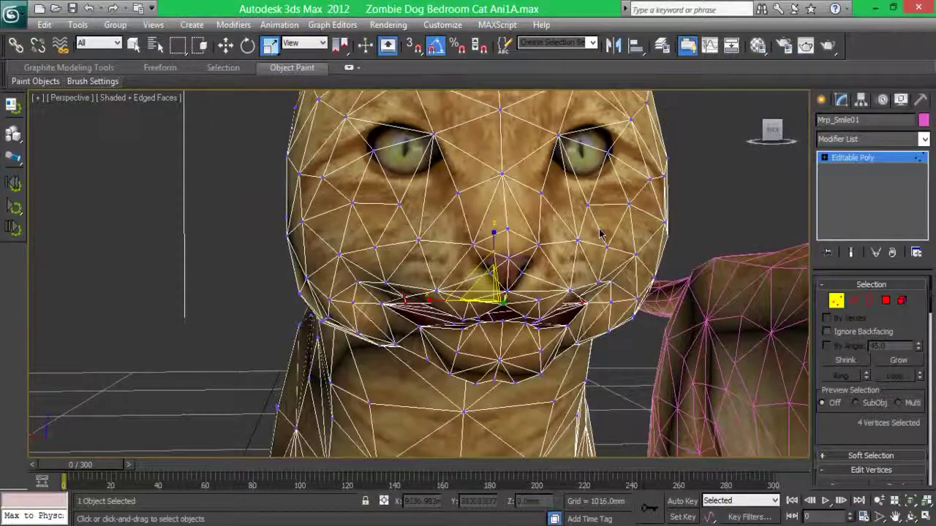
{"action": "key", "text": "F4"}
{"action": "middle_click_drag", "start_coordinate": [601, 230], "coordinate": [772, 128], "text": "alt"}
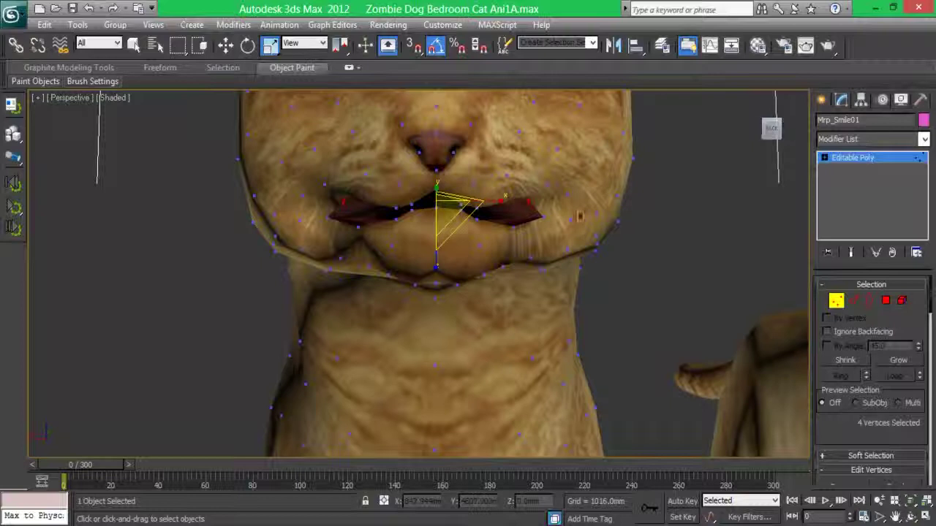
{"action": "left_click", "coordinate": [546, 215]}
{"action": "left_click", "coordinate": [330, 218], "text": "ctrl"}
{"action": "left_click_drag", "start_coordinate": [493, 217], "coordinate": [504, 216]}
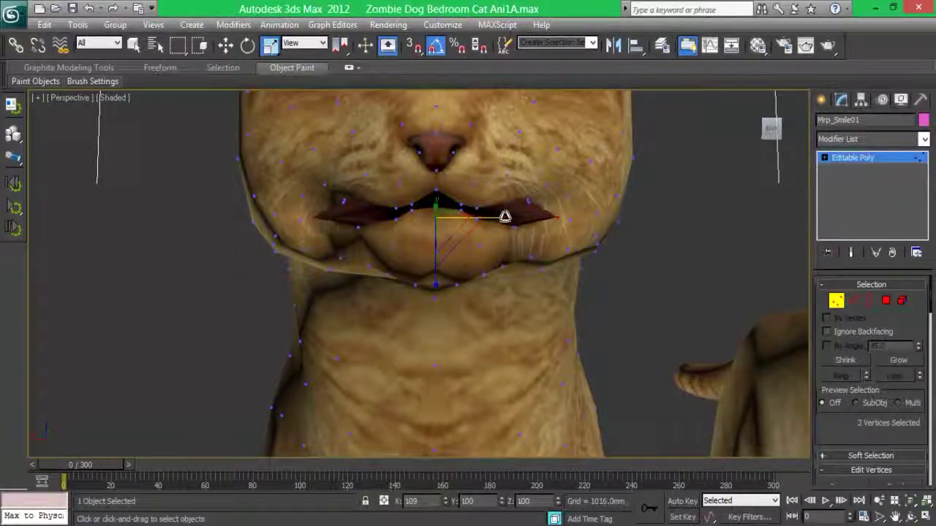
{"action": "left_click", "coordinate": [558, 217]}
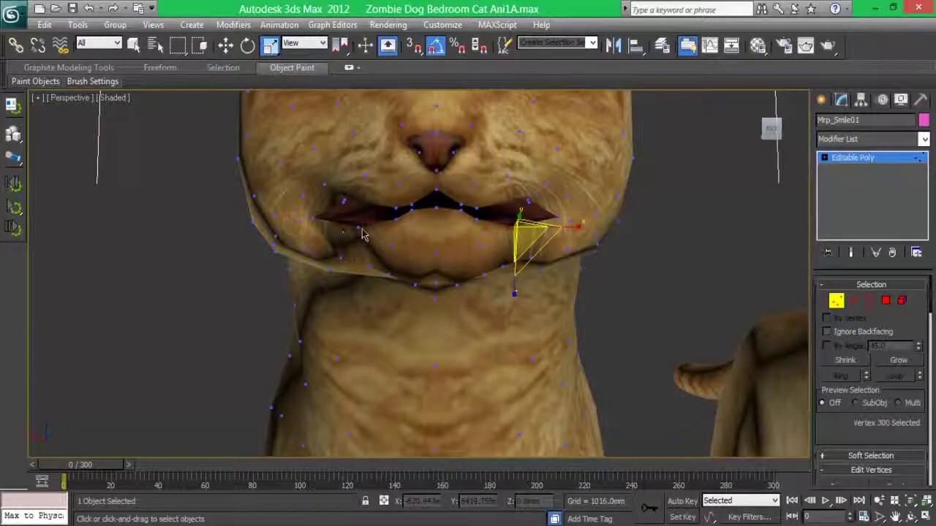
{"action": "left_click", "coordinate": [359, 226], "text": "ctrl"}
{"action": "key", "text": "w"}
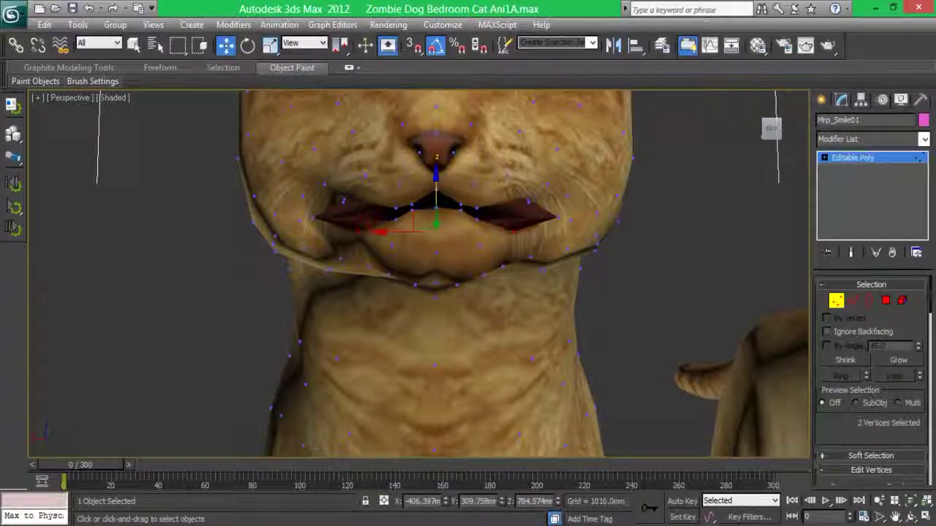
- Exit vertex editing and orbit around the head to check the smile's profile
{"action": "scroll", "coordinate": [477, 250], "scroll_direction": "down", "scroll_amount": 4}
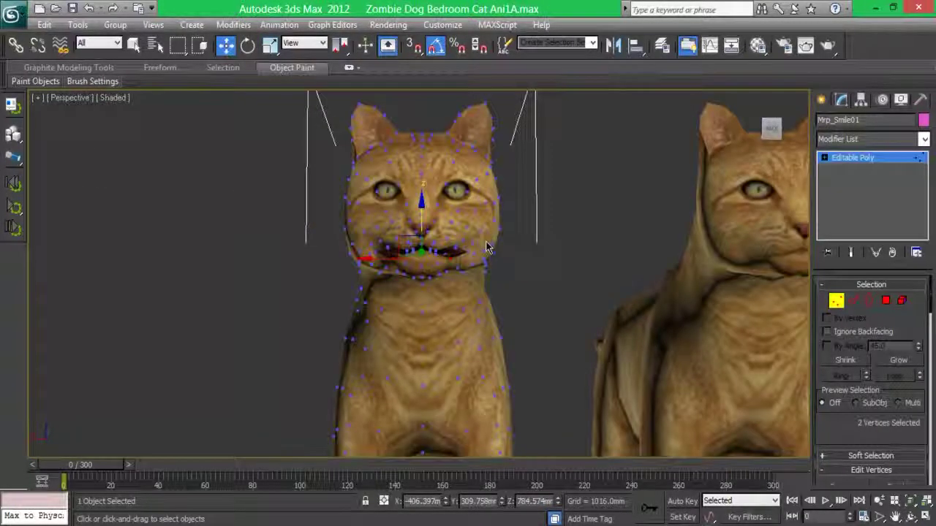
{"action": "left_click", "coordinate": [835, 303]}
{"action": "scroll", "coordinate": [530, 289], "scroll_direction": "down", "scroll_amount": 3}
{"action": "mouse_move", "coordinate": [537, 285]}
{"action": "middle_mouse_down"}
{"action": "mouse_move", "coordinate": [547, 265]}
{"action": "mouse_move", "coordinate": [517, 266]}
{"action": "middle_mouse_up"}
{"action": "scroll", "coordinate": [501, 236], "scroll_direction": "down", "scroll_amount": 2}
{"action": "scroll", "coordinate": [519, 240], "scroll_direction": "up", "scroll_amount": 6}
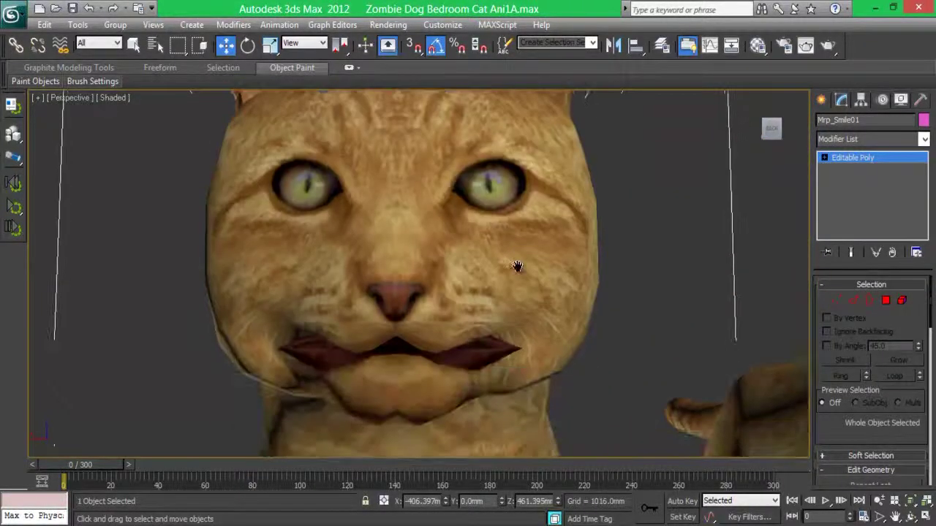
{"action": "mouse_move", "coordinate": [757, 146]}
{"action": "left_mouse_down"}
{"action": "mouse_move", "coordinate": [782, 130]}
{"action": "mouse_move", "coordinate": [651, 141]}
{"action": "left_mouse_up"}
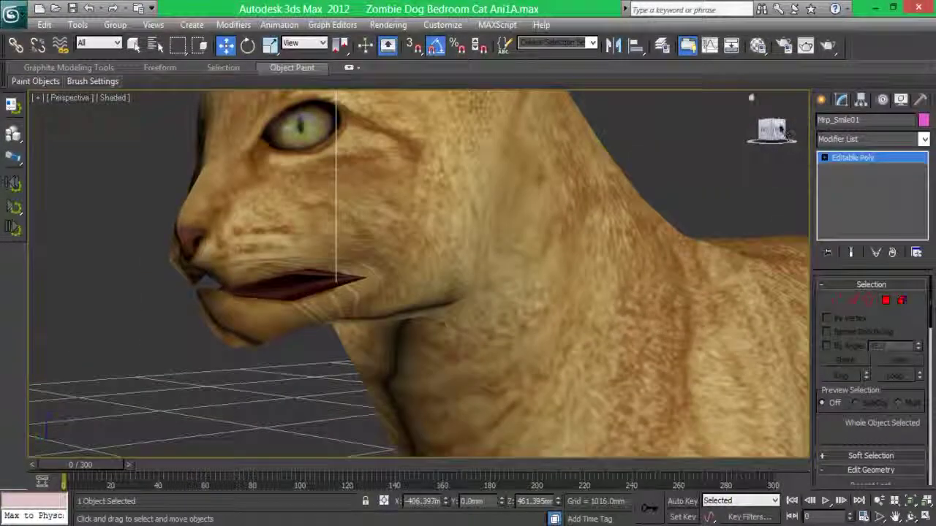
{"action": "left_click_drag", "start_coordinate": [751, 97], "coordinate": [519, 221]}
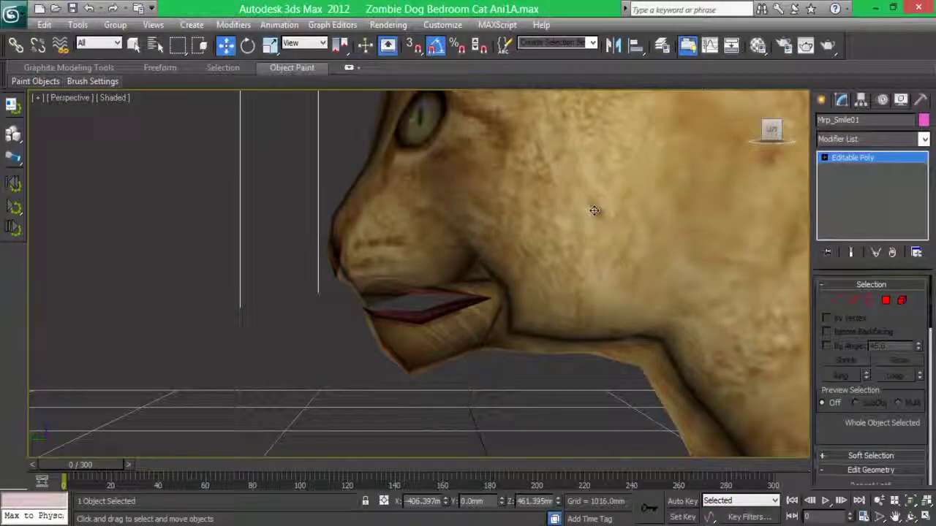
{"action": "mouse_move", "coordinate": [762, 130]}
{"action": "left_mouse_down"}
{"action": "mouse_move", "coordinate": [604, 232]}
{"action": "mouse_move", "coordinate": [560, 206]}
{"action": "mouse_move", "coordinate": [627, 182]}
{"action": "mouse_move", "coordinate": [517, 266]}
{"action": "left_mouse_up"}
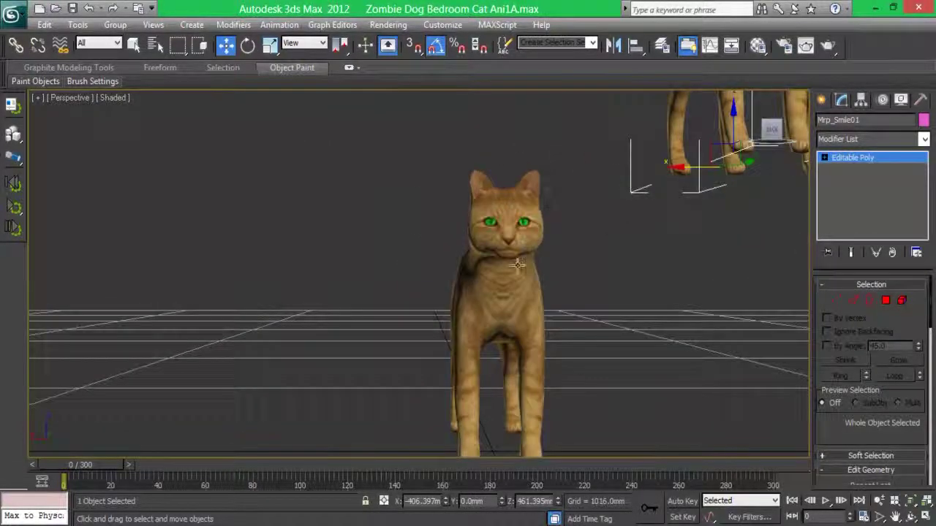
- On Cat1's Morpher, dial Mrp_Smile01 up to 100 to preview the smile, then lower it again
{"action": "left_click", "coordinate": [517, 266]}
{"action": "left_click", "coordinate": [859, 169]}
{"action": "key", "text": "q"}
{"action": "key", "text": "w"}
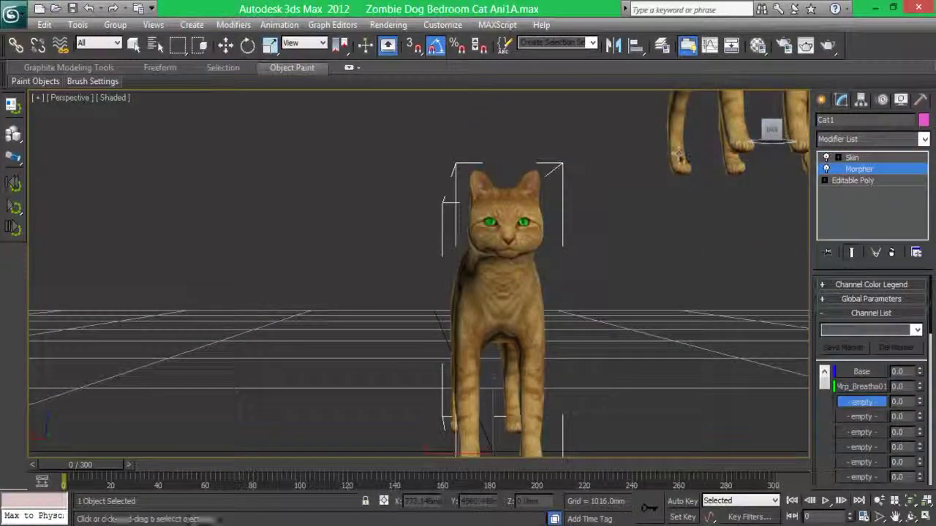
{"action": "scroll", "coordinate": [578, 241], "scroll_direction": "up", "scroll_amount": 4}
{"action": "scroll", "coordinate": [549, 247], "scroll_direction": "up", "scroll_amount": 4}
{"action": "middle_click_drag", "start_coordinate": [548, 247], "coordinate": [555, 314]}
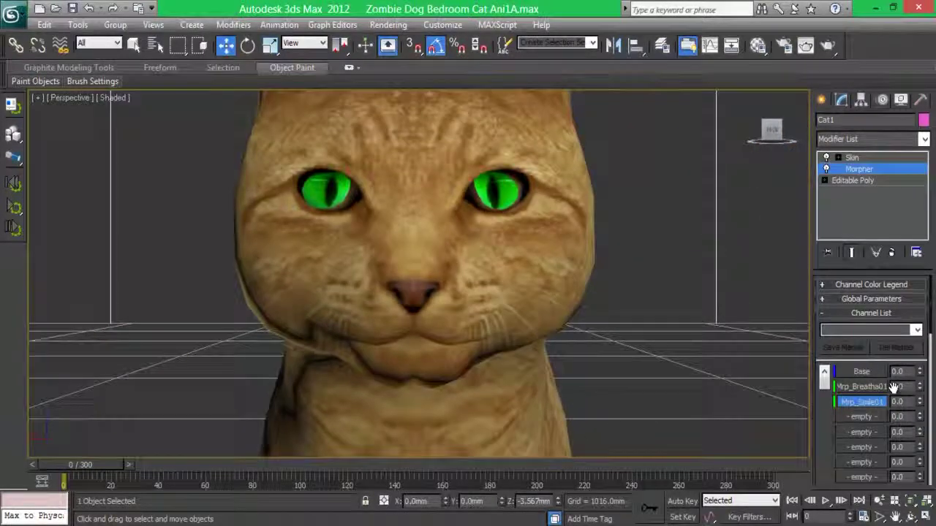
{"action": "mouse_move", "coordinate": [921, 402]}
{"action": "left_mouse_down"}
{"action": "mouse_move", "coordinate": [895, 350]}
{"action": "mouse_move", "coordinate": [894, 243]}
{"action": "left_mouse_up"}
{"action": "mouse_move", "coordinate": [762, 131]}
{"action": "left_mouse_down"}
{"action": "mouse_move", "coordinate": [773, 129]}
{"action": "mouse_move", "coordinate": [691, 207]}
{"action": "mouse_move", "coordinate": [449, 203]}
{"action": "left_mouse_up"}
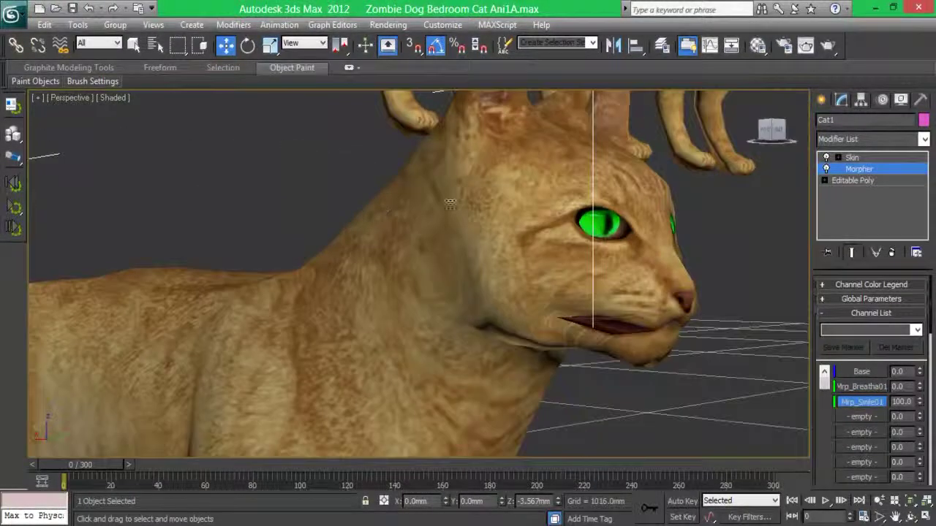
{"action": "left_click_drag", "start_coordinate": [915, 356], "coordinate": [914, 410]}
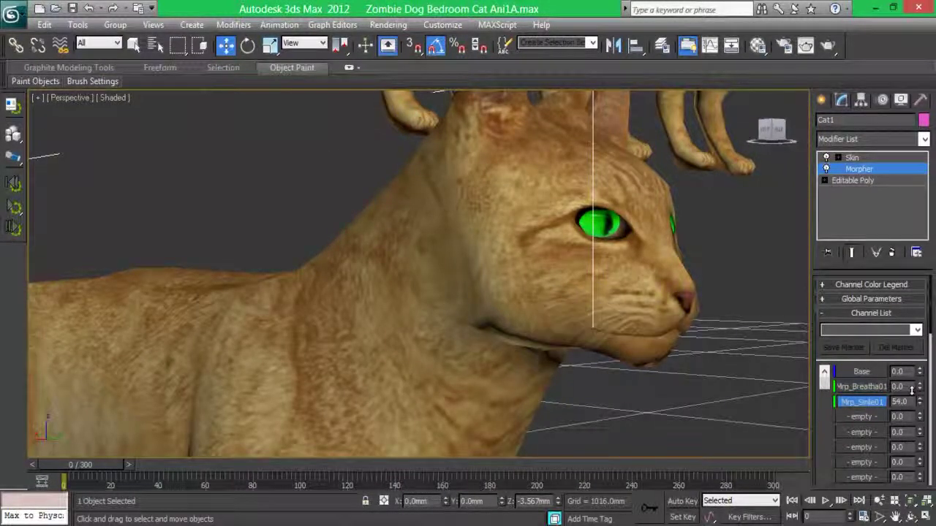
{"action": "left_click", "coordinate": [737, 203]}
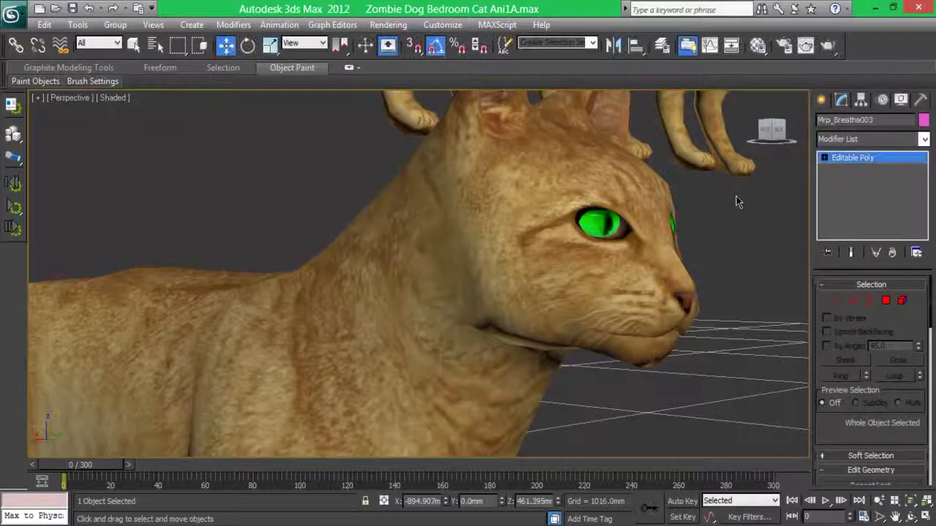
- Delete Cat1's Mrp_Smile01 channel and load Mrp_Meow01 into the freed third slot
{"action": "scroll", "coordinate": [711, 247], "scroll_direction": "down", "scroll_amount": 3}
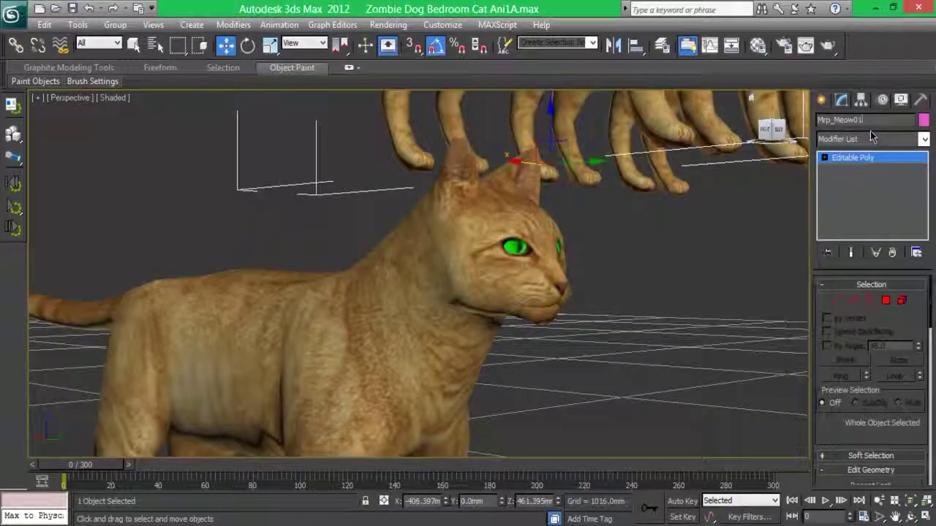
{"action": "key", "text": "ctrl+z"}
{"action": "scroll", "coordinate": [891, 332], "scroll_direction": "down", "scroll_amount": 3}
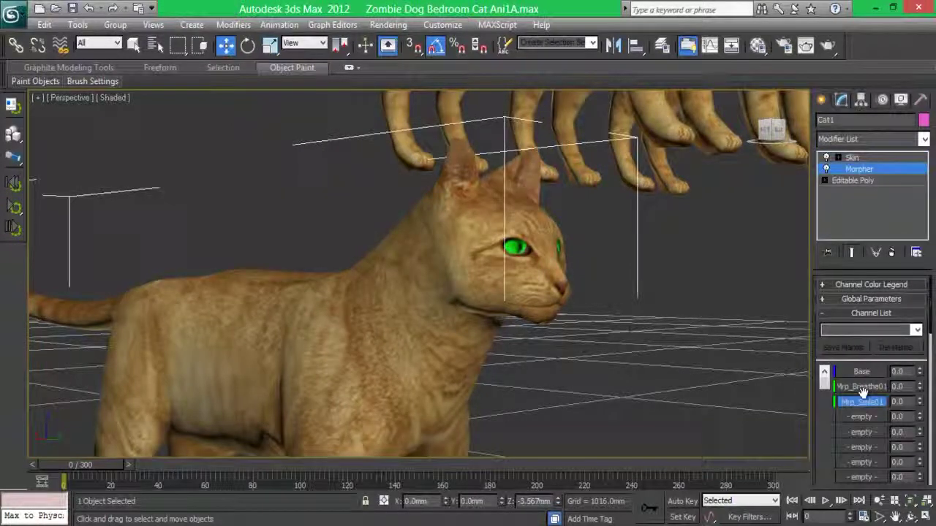
{"action": "middle_click_drag", "start_coordinate": [702, 321], "coordinate": [696, 317], "text": "alt"}
{"action": "scroll", "coordinate": [675, 296], "scroll_direction": "down", "scroll_amount": 3}
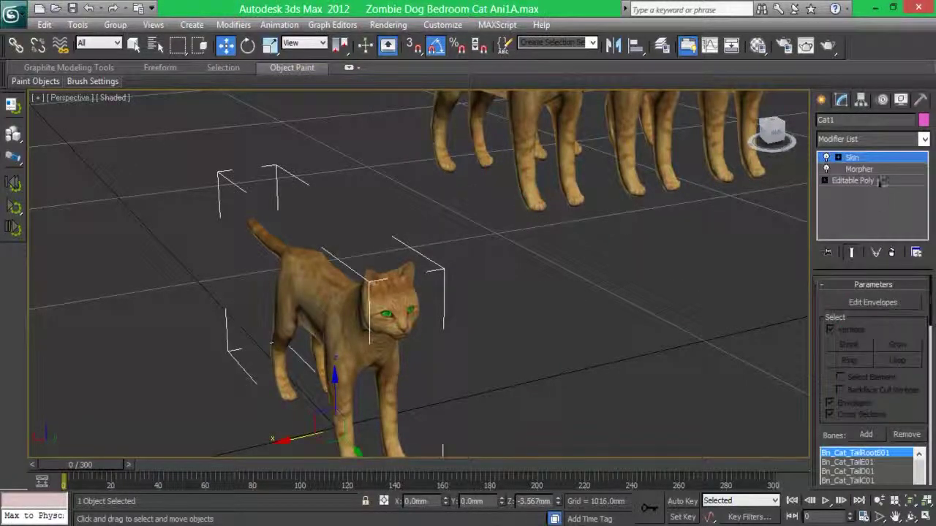
{"action": "right_click", "coordinate": [871, 403]}
{"action": "left_click", "coordinate": [867, 426]}
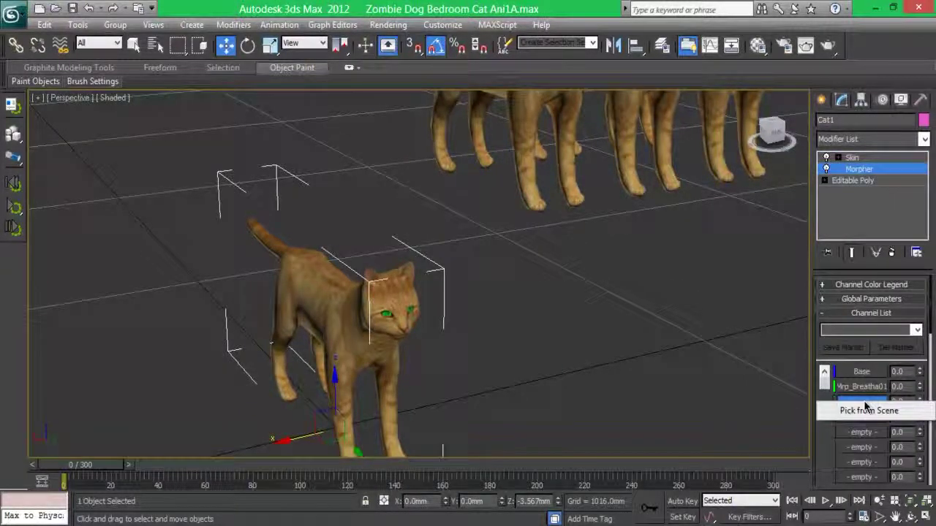
{"action": "left_click", "coordinate": [534, 181]}
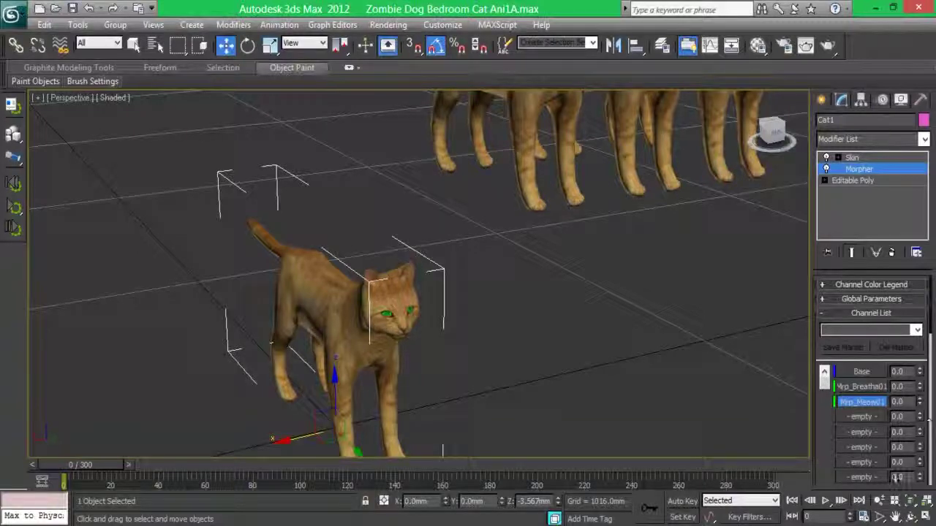
{"action": "left_click", "coordinate": [625, 144]}
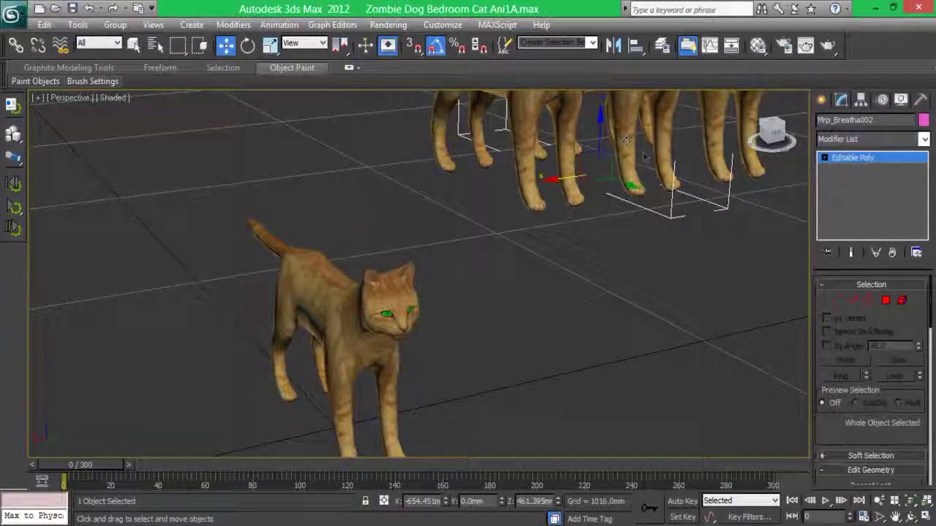
- Delete the front cat and enter vertex mode with edged faces on Mrp_L_Smile's head
{"action": "key", "text": "z"}
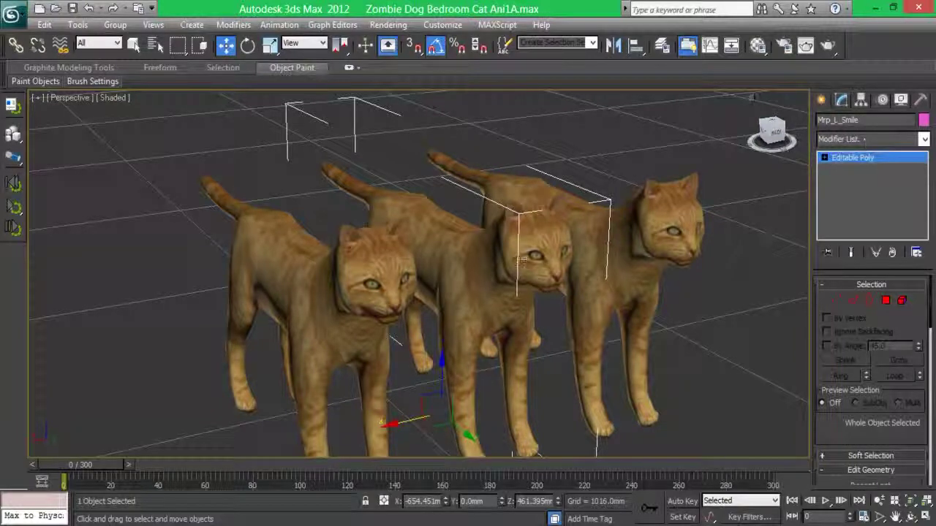
{"action": "key", "text": "Delete"}
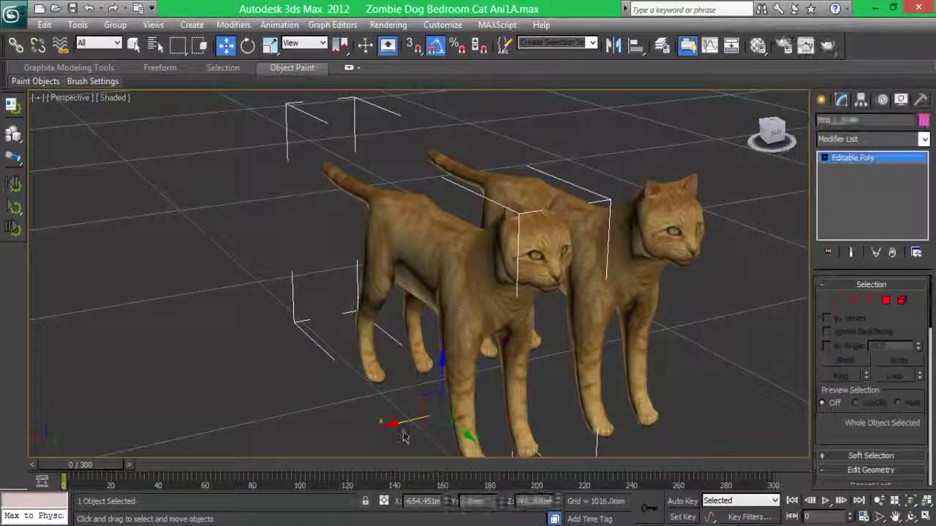
{"action": "middle_click_drag", "start_coordinate": [403, 437], "coordinate": [291, 253], "text": "alt"}
{"action": "scroll", "coordinate": [291, 253], "scroll_direction": "up", "scroll_amount": 5}
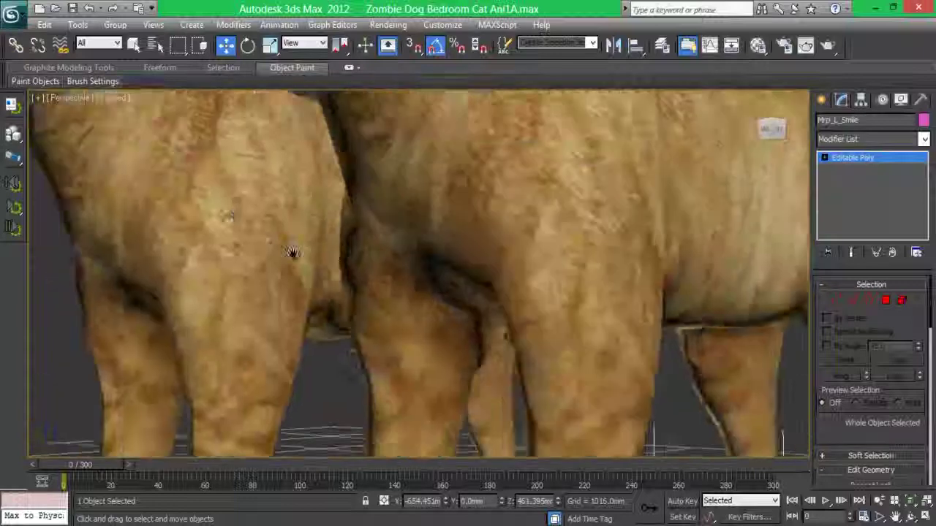
{"action": "key", "text": "z"}
{"action": "key", "text": "1"}
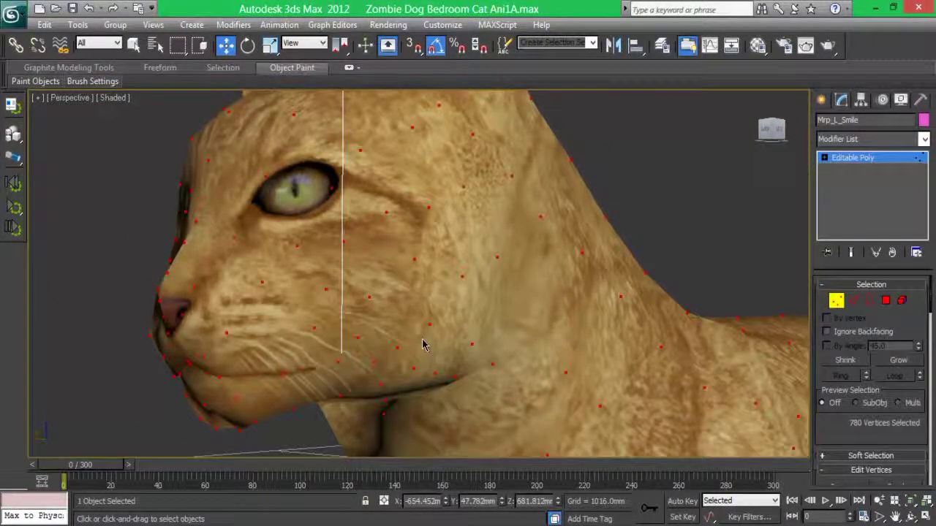
{"action": "key", "text": "F4"}
- Pull the chin vertex up and raise the upper-lip vertex to open the mouth
{"action": "left_click", "coordinate": [284, 374]}
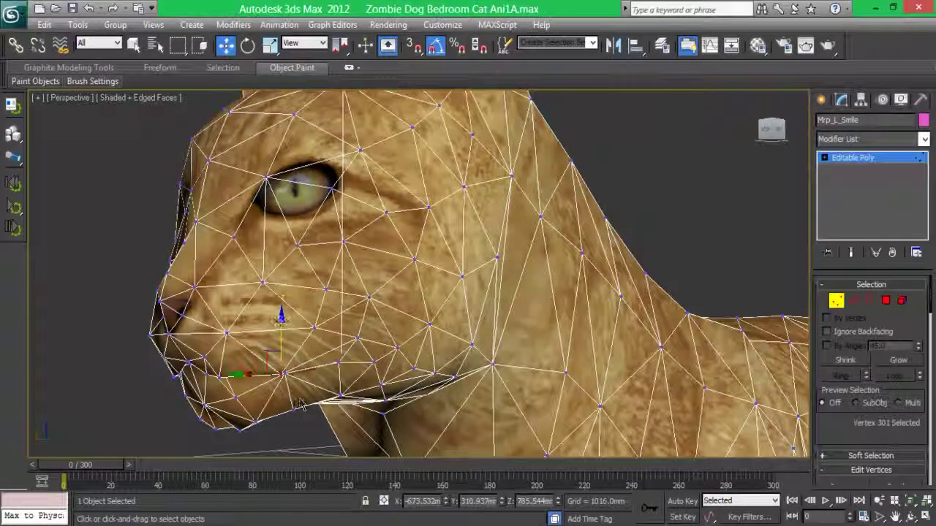
{"action": "left_click_drag", "start_coordinate": [283, 369], "coordinate": [283, 350]}
{"action": "left_click_drag", "start_coordinate": [219, 381], "coordinate": [205, 346]}
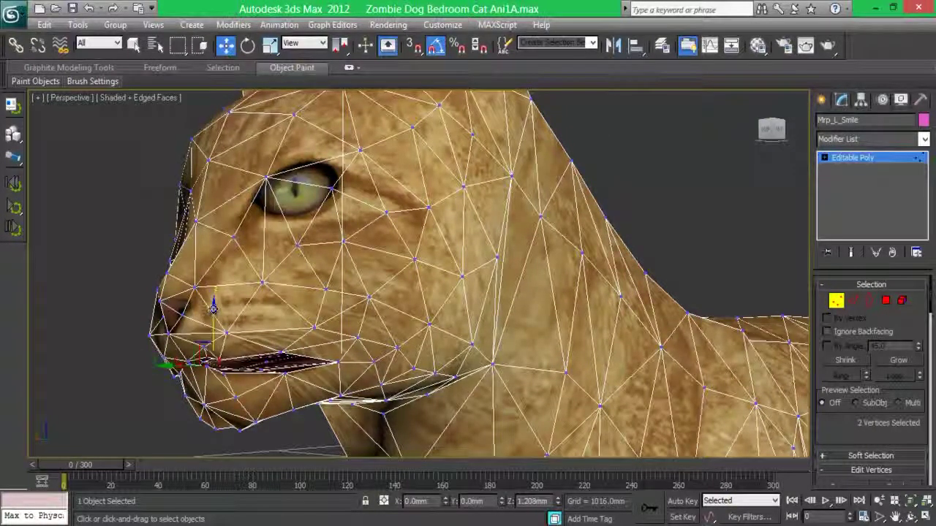
{"action": "left_click", "coordinate": [170, 358]}
{"action": "left_click_drag", "start_coordinate": [189, 308], "coordinate": [188, 312]}
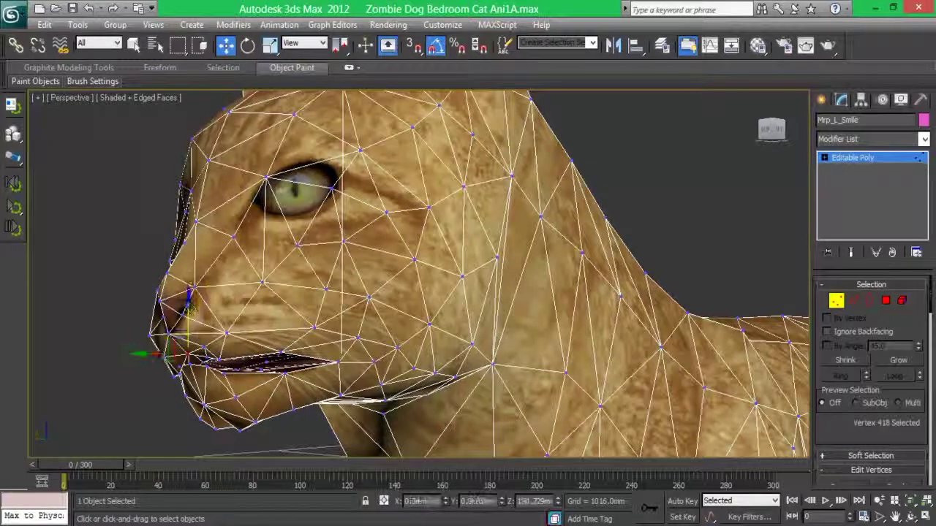
{"action": "left_click", "coordinate": [315, 324], "text": "ctrl"}
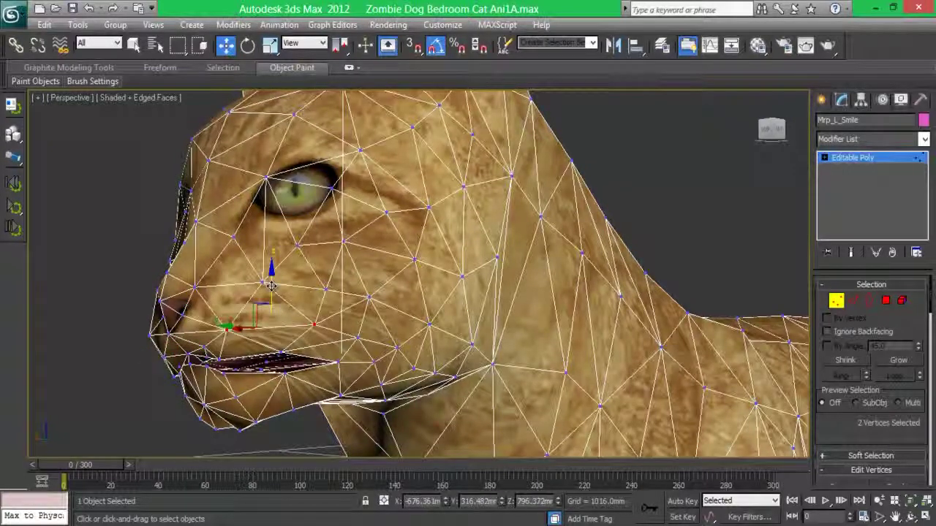
{"action": "left_click", "coordinate": [272, 345]}
{"action": "left_click_drag", "start_coordinate": [280, 304], "coordinate": [281, 291]}
{"action": "left_click", "coordinate": [337, 362]}
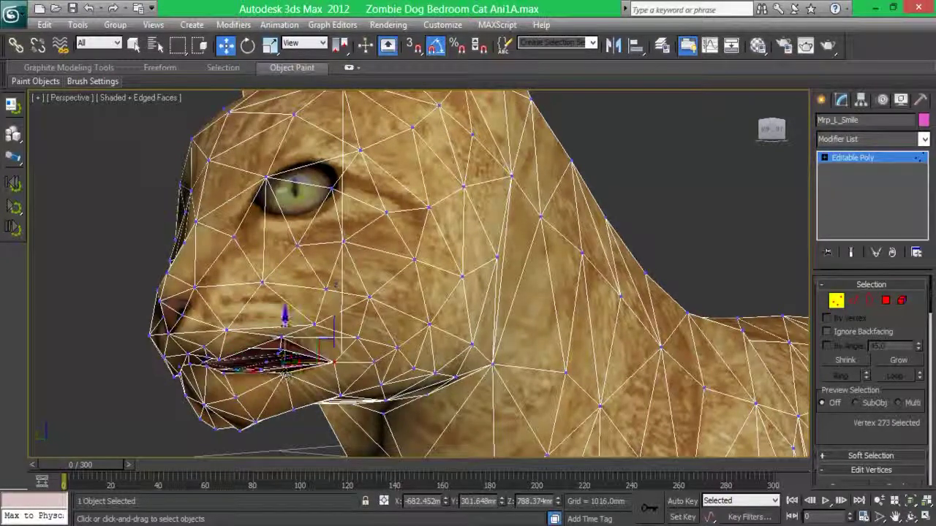
{"action": "left_click", "coordinate": [286, 375]}
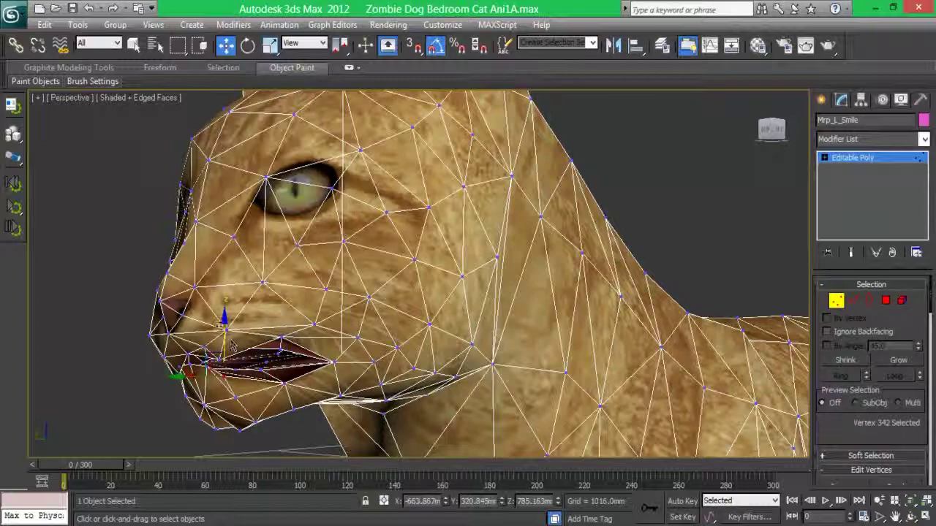
- Pull one mouth corner outward and adjust the lips into a one-sided smile
{"action": "left_click_drag", "start_coordinate": [763, 134], "coordinate": [496, 232]}
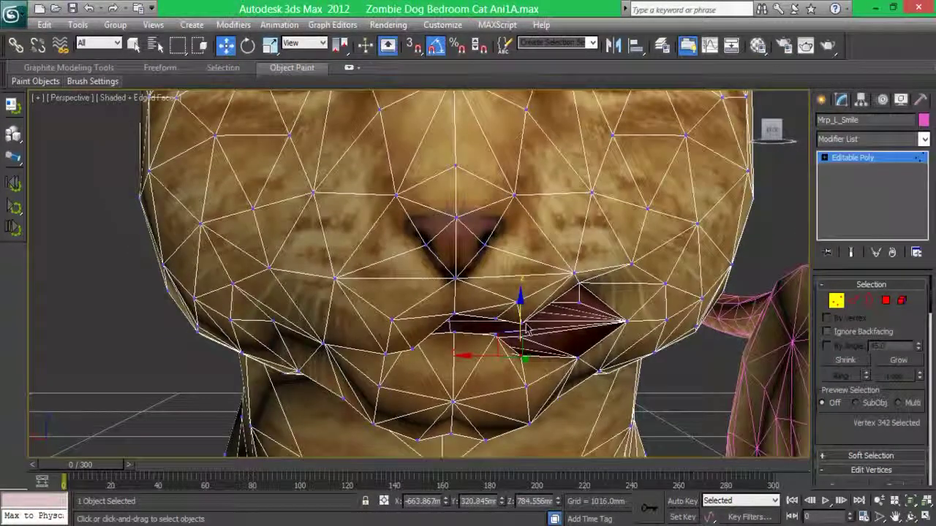
{"action": "left_click", "coordinate": [524, 317]}
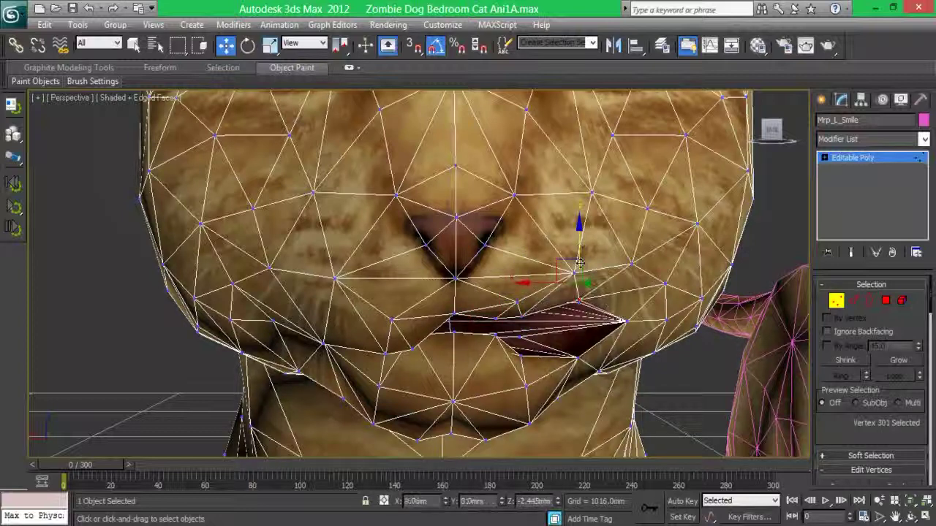
{"action": "left_click", "coordinate": [578, 302]}
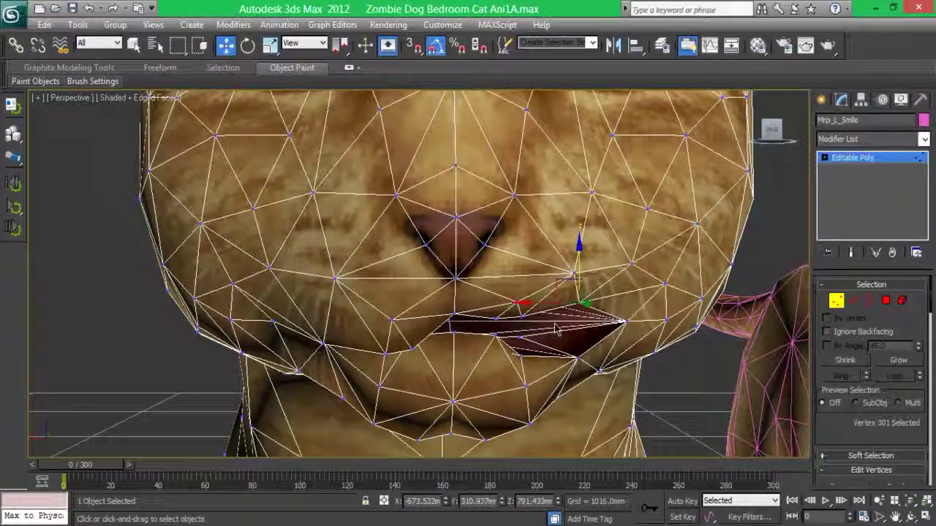
{"action": "left_click_drag", "start_coordinate": [620, 316], "coordinate": [606, 315]}
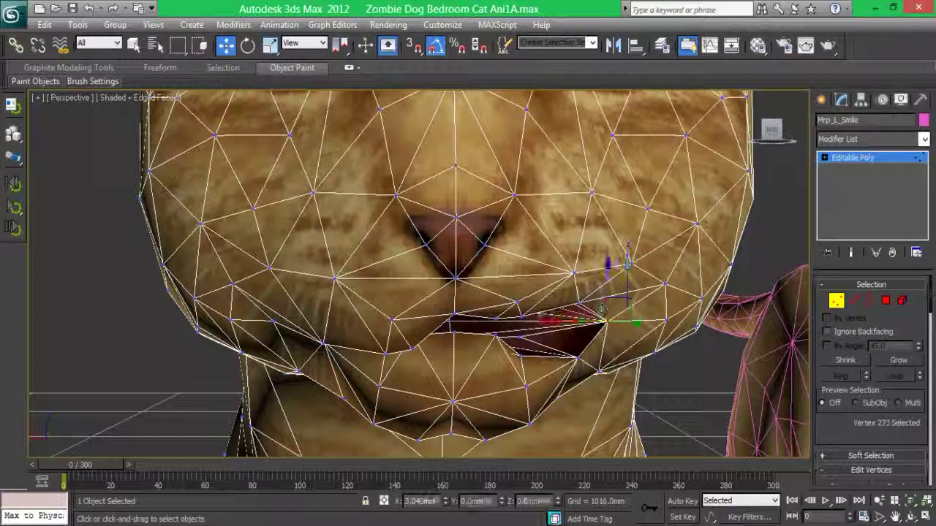
{"action": "left_click_drag", "start_coordinate": [578, 356], "coordinate": [567, 347]}
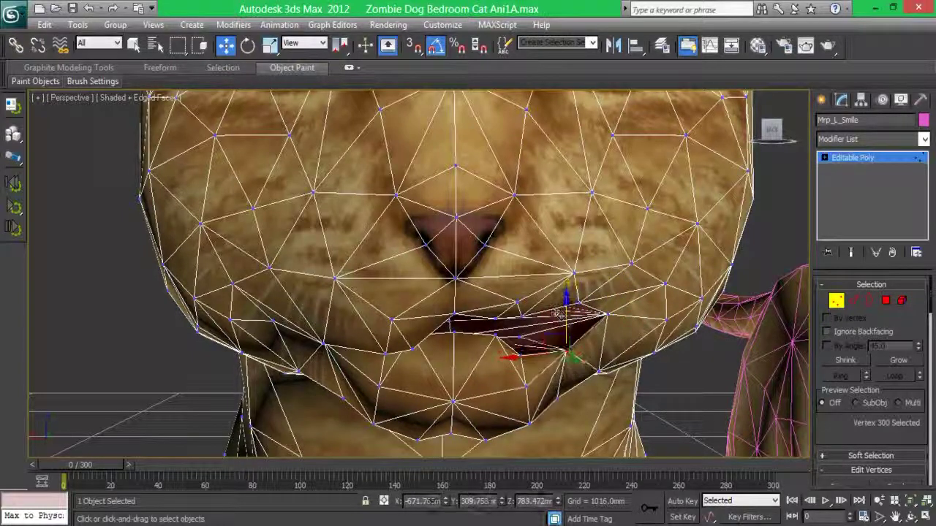
{"action": "scroll", "coordinate": [607, 265], "scroll_direction": "down", "scroll_amount": 5}
{"action": "scroll", "coordinate": [590, 265], "scroll_direction": "up", "scroll_amount": 1}
{"action": "scroll", "coordinate": [589, 265], "scroll_direction": "up", "scroll_amount": 4}
{"action": "scroll", "coordinate": [589, 269], "scroll_direction": "down", "scroll_amount": 4}
{"action": "key", "text": "F4"}
- Load Mrp_L_Smile into Cat1's next empty Morpher channel
{"action": "key", "text": "1"}
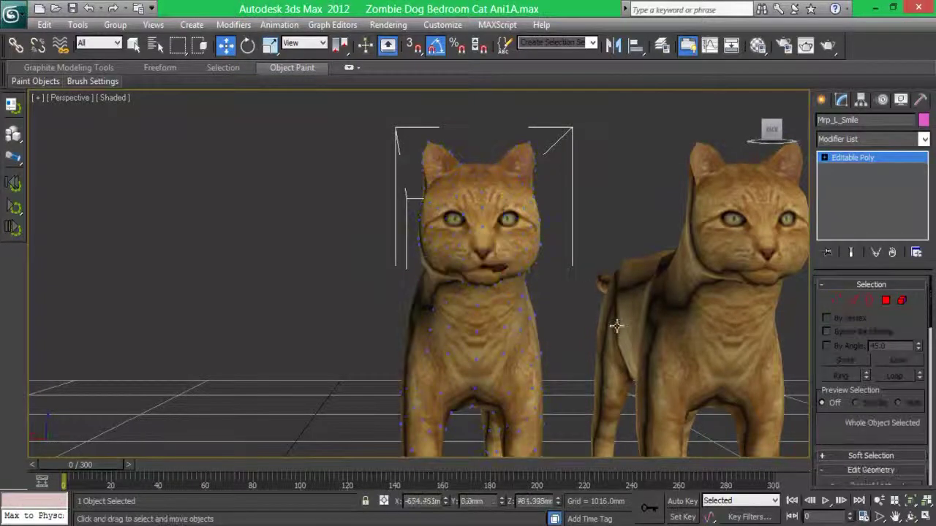
{"action": "middle_click_drag", "start_coordinate": [617, 324], "coordinate": [606, 226]}
{"action": "scroll", "coordinate": [508, 351], "scroll_direction": "down", "scroll_amount": 5}
{"action": "scroll", "coordinate": [415, 378], "scroll_direction": "up", "scroll_amount": 2}
{"action": "left_click", "coordinate": [395, 358]}
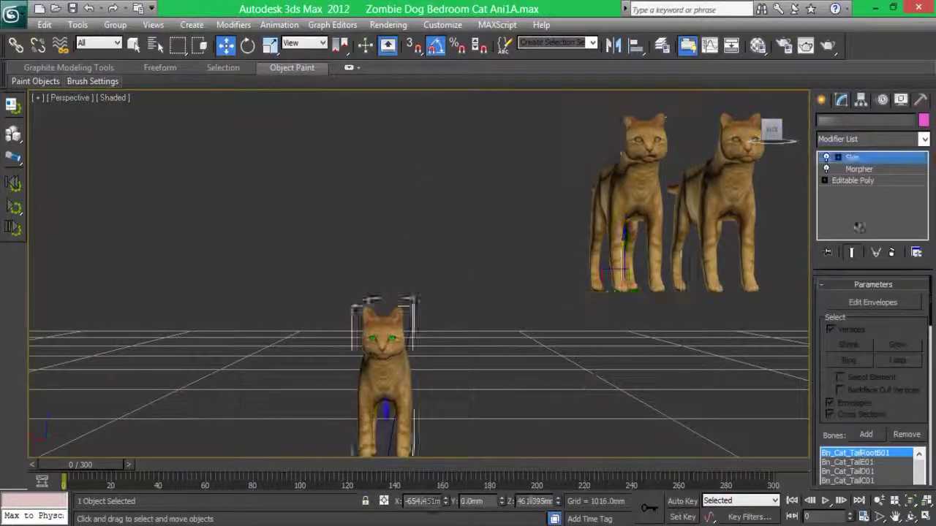
{"action": "left_click", "coordinate": [859, 169]}
{"action": "left_click", "coordinate": [861, 417]}
{"action": "left_click", "coordinate": [635, 203]}
{"action": "key", "text": "w"}
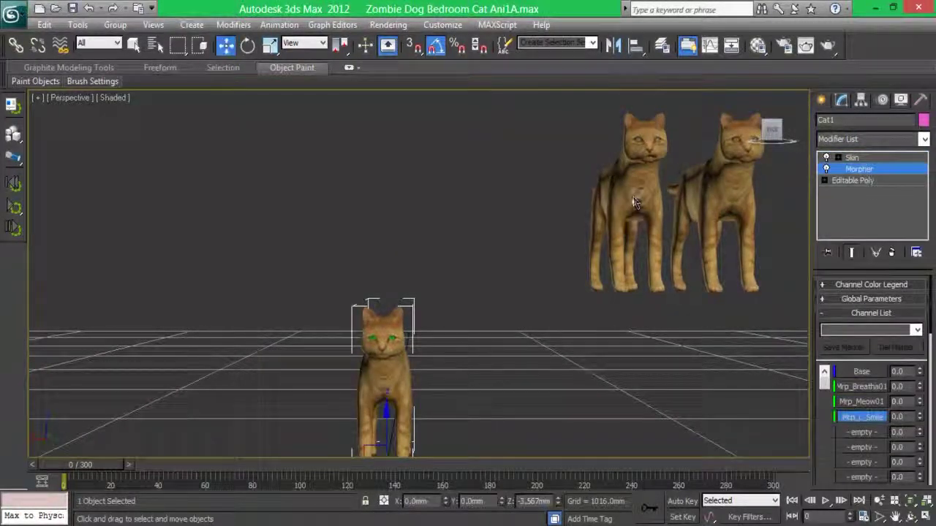
- Test the Mrp_L_Smile channel on Cat1's face, ending at full strength 100
{"action": "scroll", "coordinate": [512, 351], "scroll_direction": "up", "scroll_amount": 3}
{"action": "scroll", "coordinate": [527, 387], "scroll_direction": "up", "scroll_amount": 4}
{"action": "scroll", "coordinate": [527, 387], "scroll_direction": "up", "scroll_amount": 2}
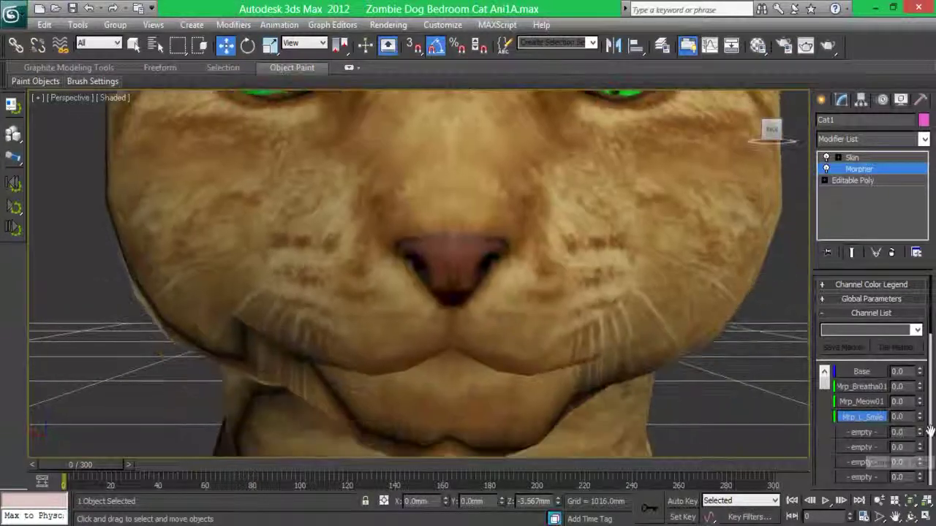
{"action": "left_click_drag", "start_coordinate": [923, 356], "coordinate": [897, 462]}
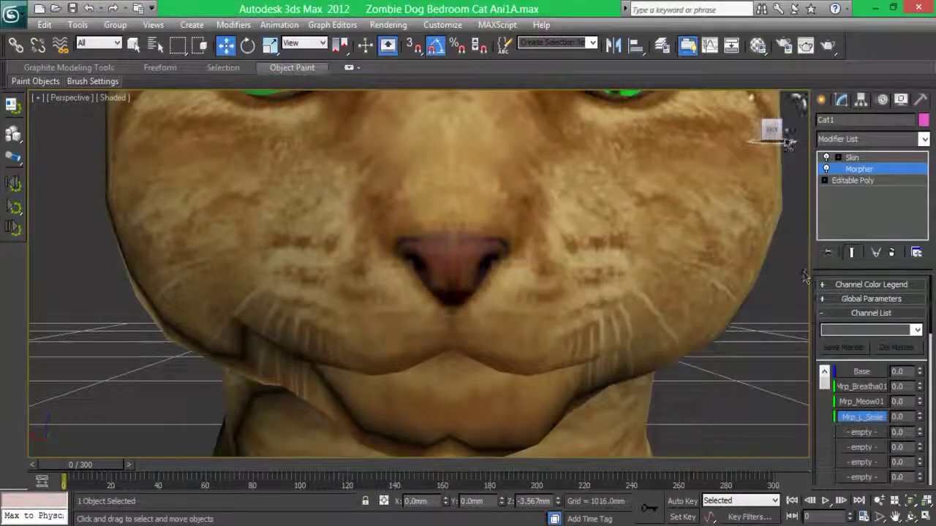
{"action": "mouse_move", "coordinate": [769, 130]}
{"action": "left_mouse_down"}
{"action": "mouse_move", "coordinate": [362, 268]}
{"action": "mouse_move", "coordinate": [880, 458]}
{"action": "left_mouse_up"}
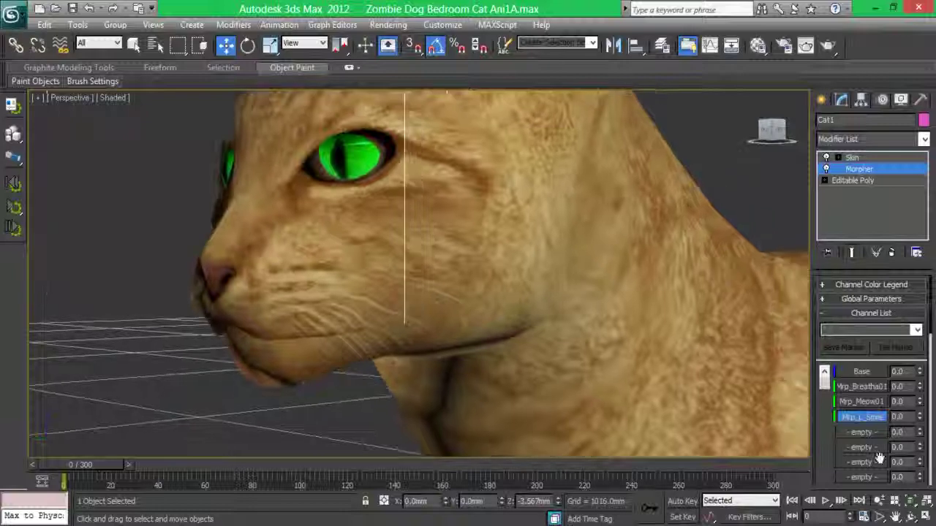
{"action": "mouse_move", "coordinate": [920, 417]}
{"action": "left_mouse_down"}
{"action": "mouse_move", "coordinate": [902, 425]}
{"action": "mouse_move", "coordinate": [899, 380]}
{"action": "left_mouse_up"}
{"action": "left_click", "coordinate": [662, 45]}
- Select the Cat_Upper_Jaw and Cat_Lower_Jaw objects from the layer list
{"action": "left_click", "coordinate": [18, 216]}
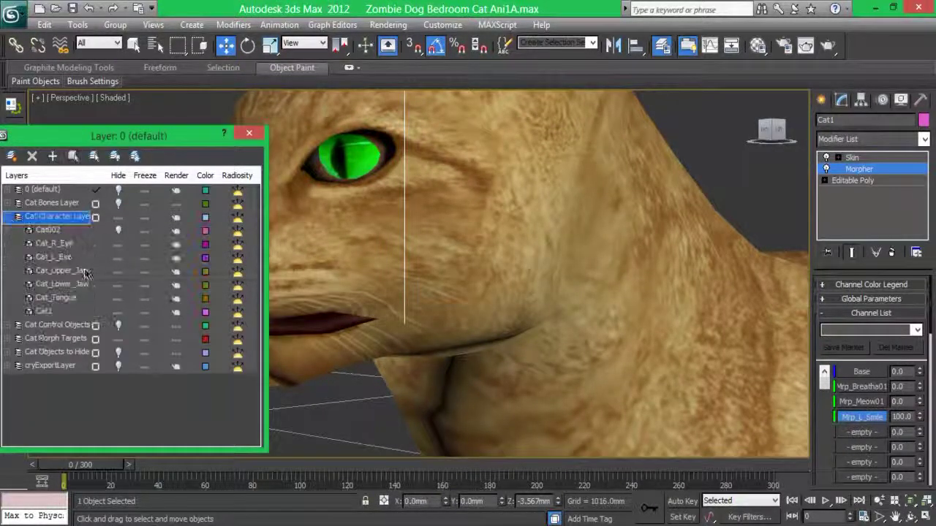
{"action": "left_click", "coordinate": [63, 284]}
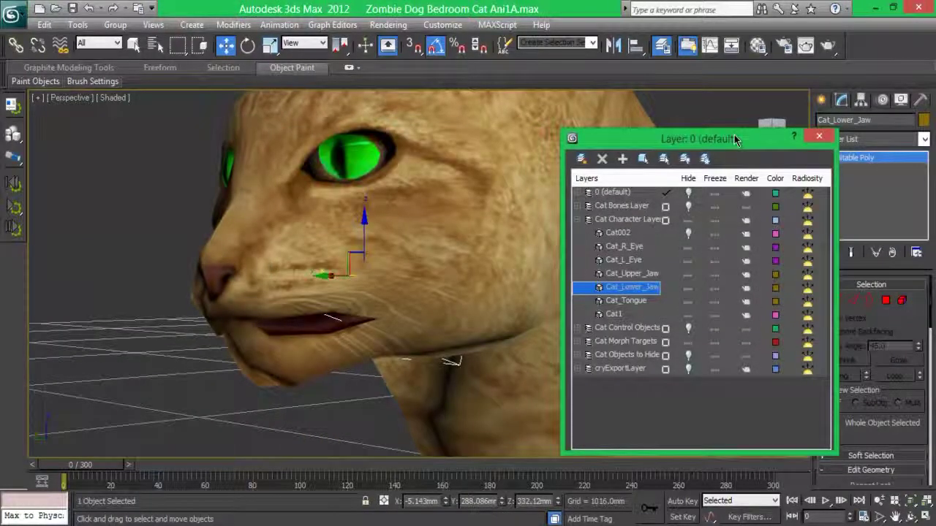
{"action": "left_click", "coordinate": [681, 333]}
{"action": "left_click", "coordinate": [681, 333]}
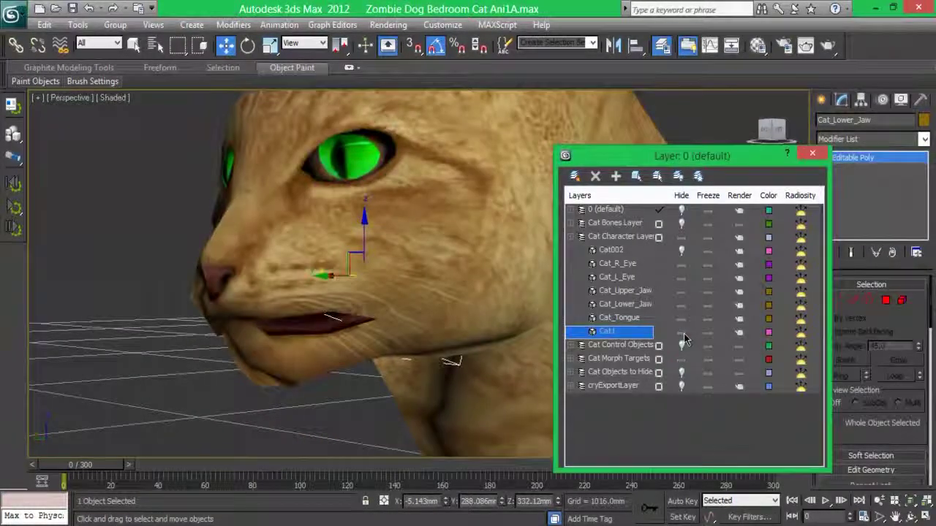
{"action": "left_click_drag", "start_coordinate": [634, 289], "coordinate": [636, 310]}
{"action": "right_click", "coordinate": [636, 310]}
{"action": "left_click", "coordinate": [607, 224]}
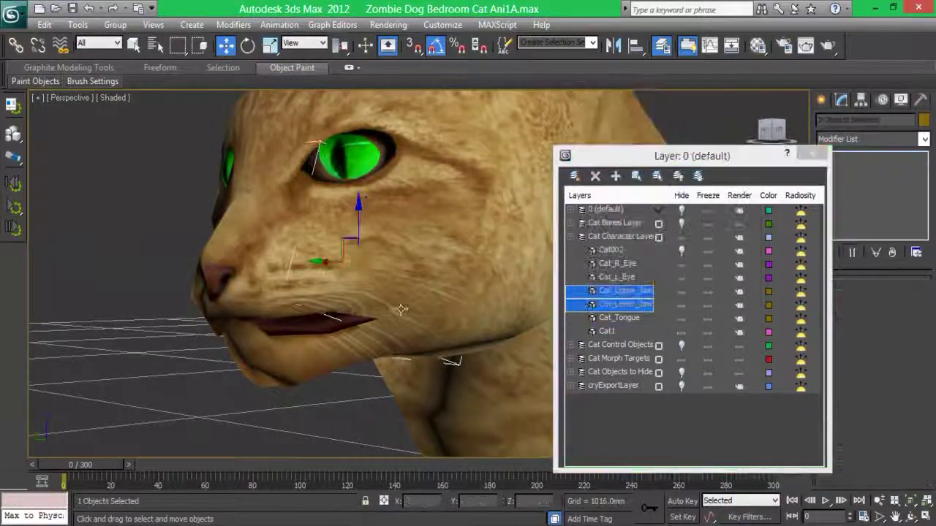
- Nudge both jaws slightly along X, reselect Cat1, and close the layer list
{"action": "mouse_move", "coordinate": [298, 261]}
{"action": "left_mouse_down"}
{"action": "mouse_move", "coordinate": [351, 227]}
{"action": "mouse_move", "coordinate": [295, 299]}
{"action": "left_mouse_up"}
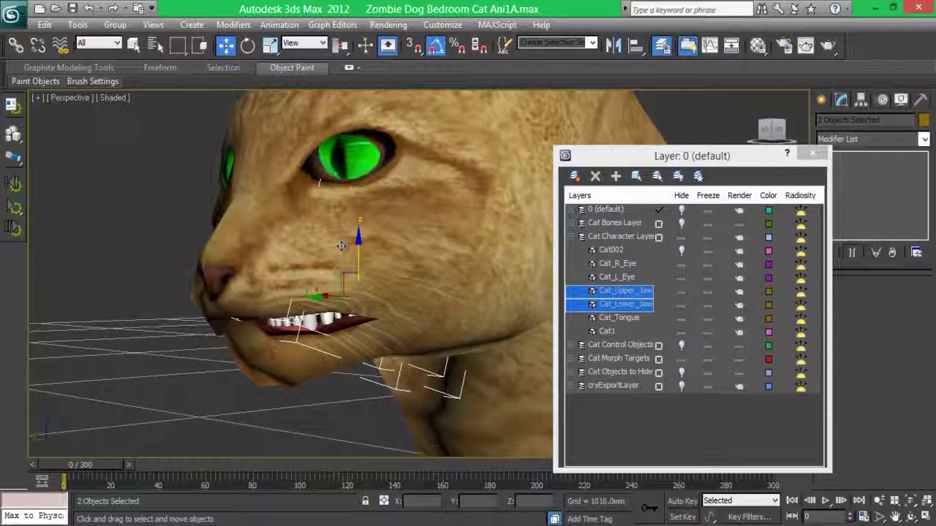
{"action": "middle_click_drag", "start_coordinate": [295, 298], "coordinate": [319, 316], "text": "alt"}
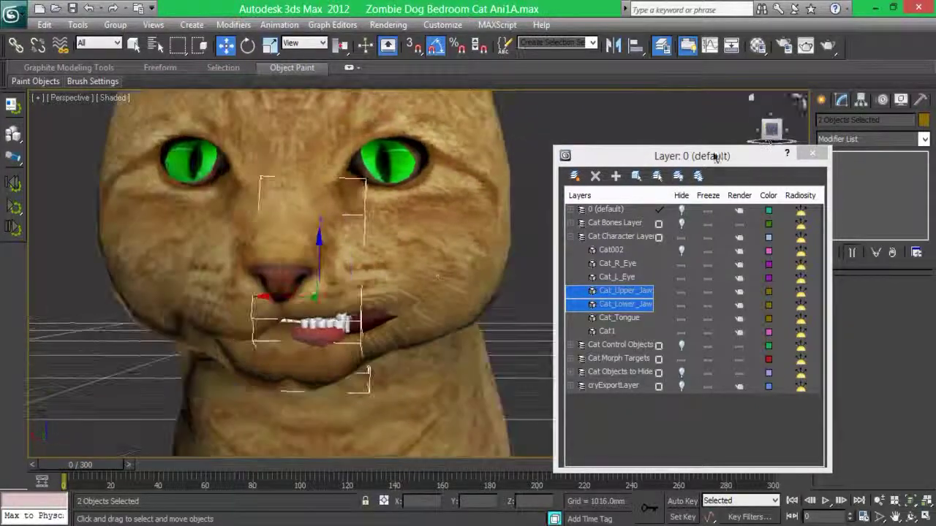
{"action": "left_click_drag", "start_coordinate": [272, 299], "coordinate": [251, 298]}
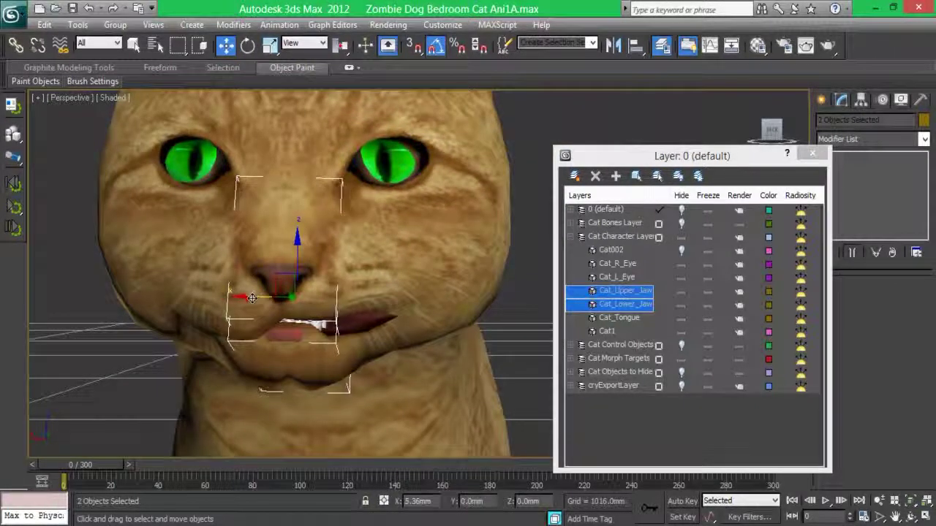
{"action": "middle_click_drag", "start_coordinate": [251, 298], "coordinate": [281, 299], "text": "alt"}
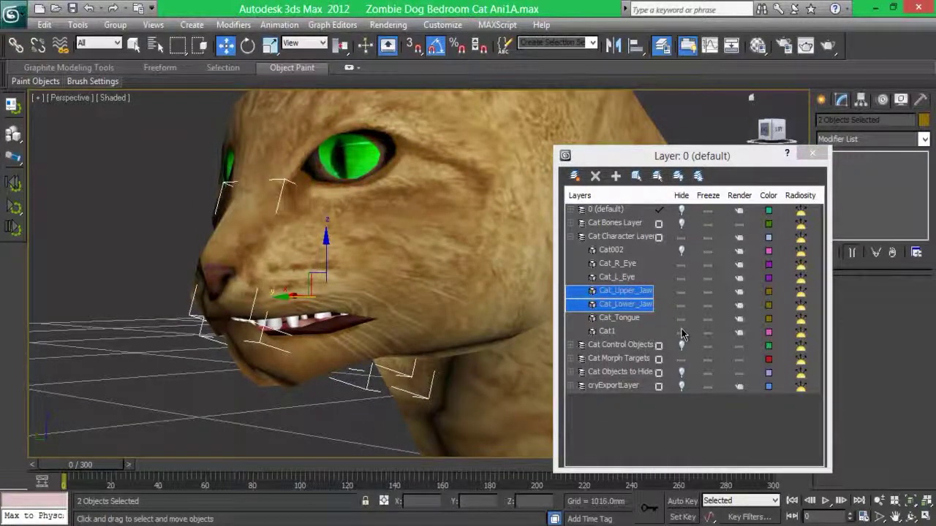
{"action": "left_click", "coordinate": [607, 331]}
{"action": "mouse_move", "coordinate": [219, 220]}
{"action": "middle_mouse_down", "text": "alt"}
{"action": "mouse_move", "coordinate": [53, 125]}
{"action": "mouse_move", "coordinate": [182, 131]}
{"action": "middle_mouse_up", "text": "alt"}
{"action": "left_click", "coordinate": [812, 152]}
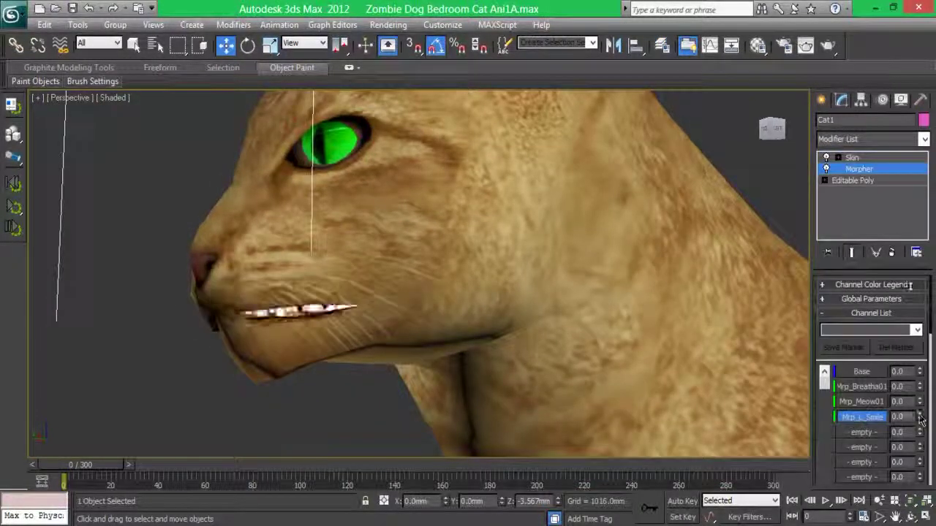
- Test Mrp_Meow01 at 100 and Mrp_L_Smile at 77, reset both to 0, and zoom out
{"action": "left_click_drag", "start_coordinate": [920, 418], "coordinate": [921, 350]}
{"action": "left_click_drag", "start_coordinate": [920, 401], "coordinate": [920, 381]}
{"action": "left_click", "coordinate": [766, 132]}
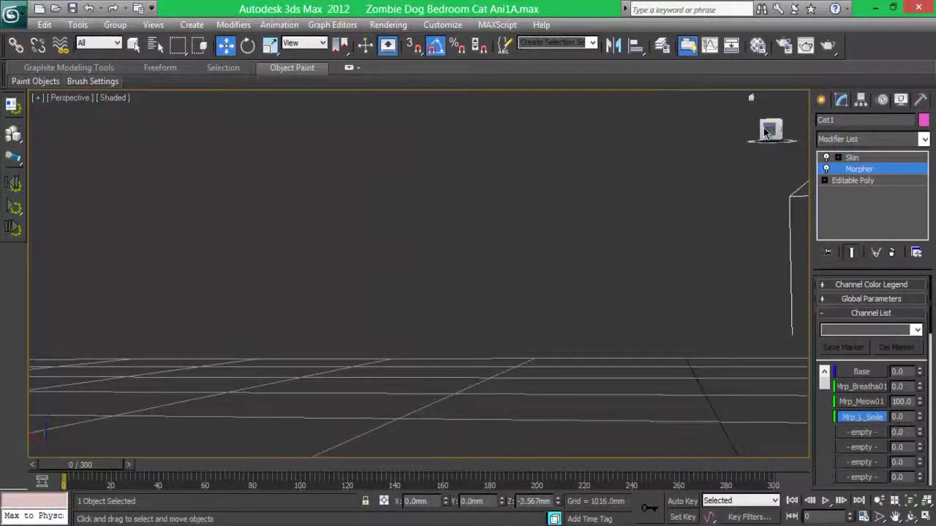
{"action": "scroll", "coordinate": [629, 279], "scroll_direction": "up", "scroll_amount": 5}
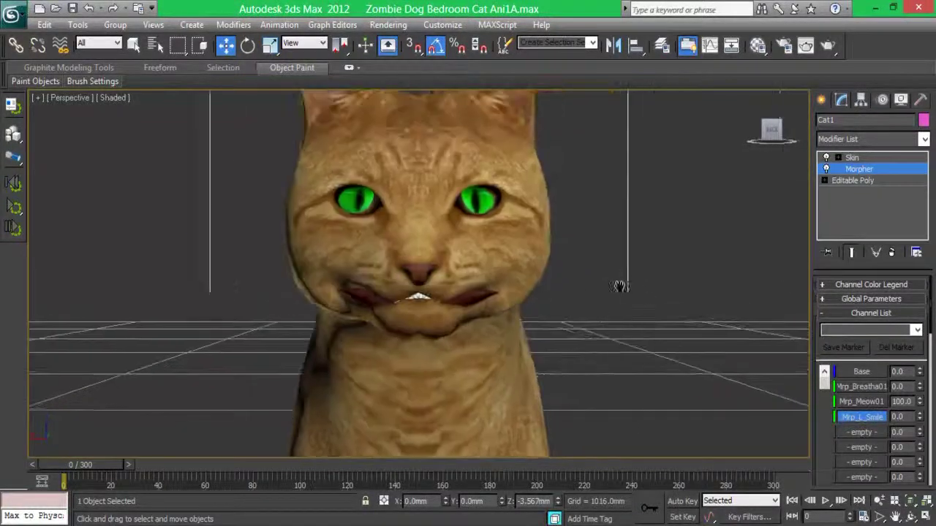
{"action": "right_click", "coordinate": [920, 402]}
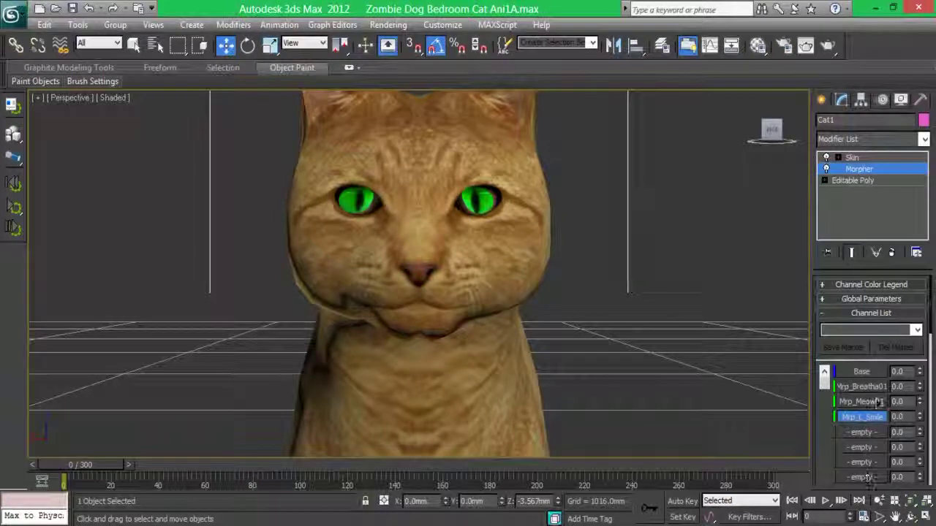
{"action": "mouse_move", "coordinate": [920, 417]}
{"action": "left_mouse_down"}
{"action": "mouse_move", "coordinate": [897, 371]}
{"action": "mouse_move", "coordinate": [923, 420]}
{"action": "left_mouse_up"}
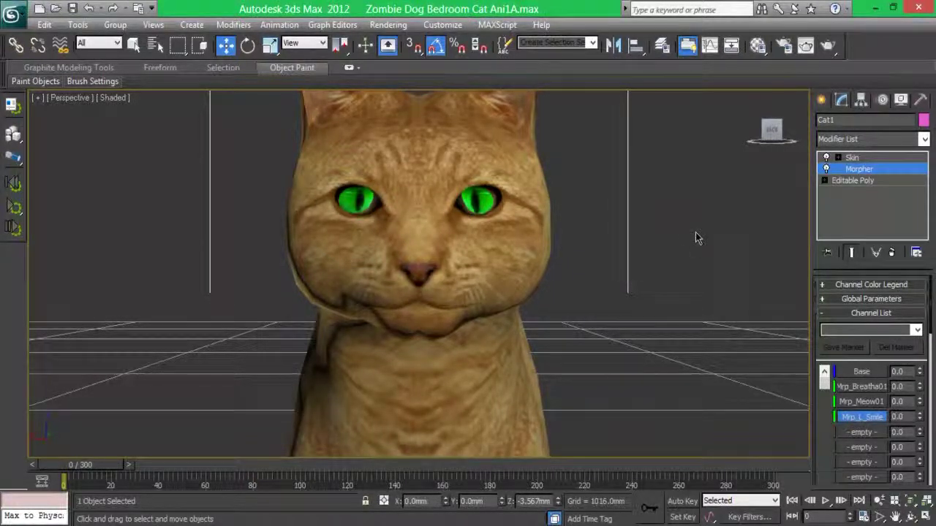
{"action": "scroll", "coordinate": [691, 236], "scroll_direction": "down", "scroll_amount": 5}
{"action": "middle_click_drag", "start_coordinate": [689, 235], "coordinate": [525, 248]}
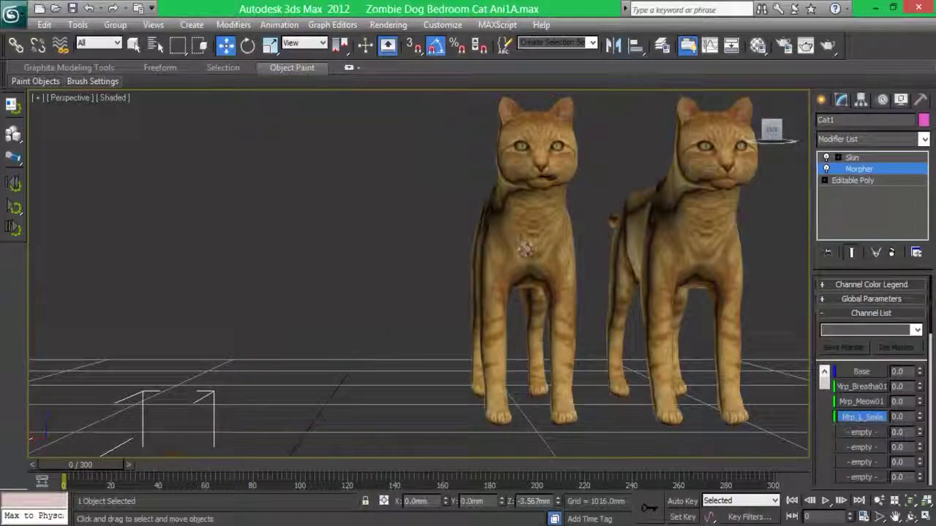
{"action": "left_click", "coordinate": [674, 253]}
- Mirror-copy the cat along X and move the copy over to the left
{"action": "left_click", "coordinate": [613, 45]}
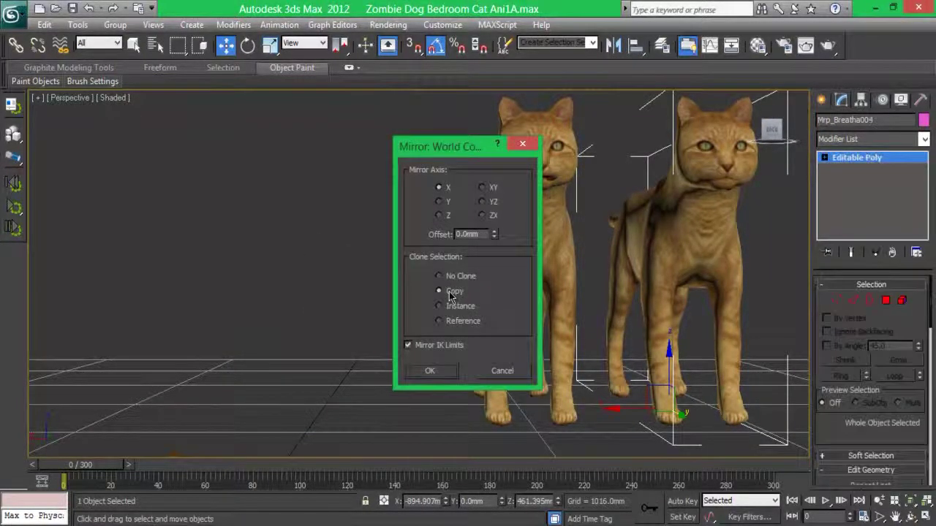
{"action": "left_click", "coordinate": [430, 370]}
{"action": "left_click_drag", "start_coordinate": [647, 391], "coordinate": [218, 384]}
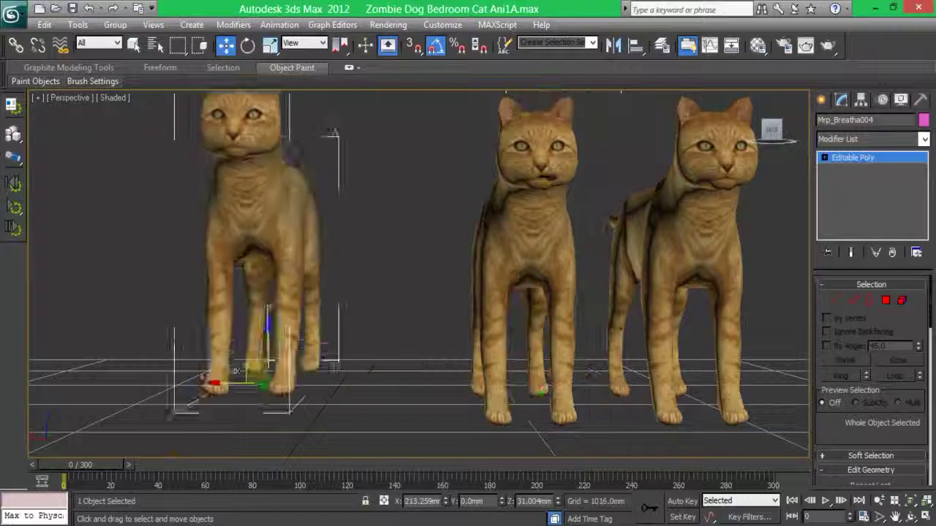
{"action": "left_click", "coordinate": [496, 262]}
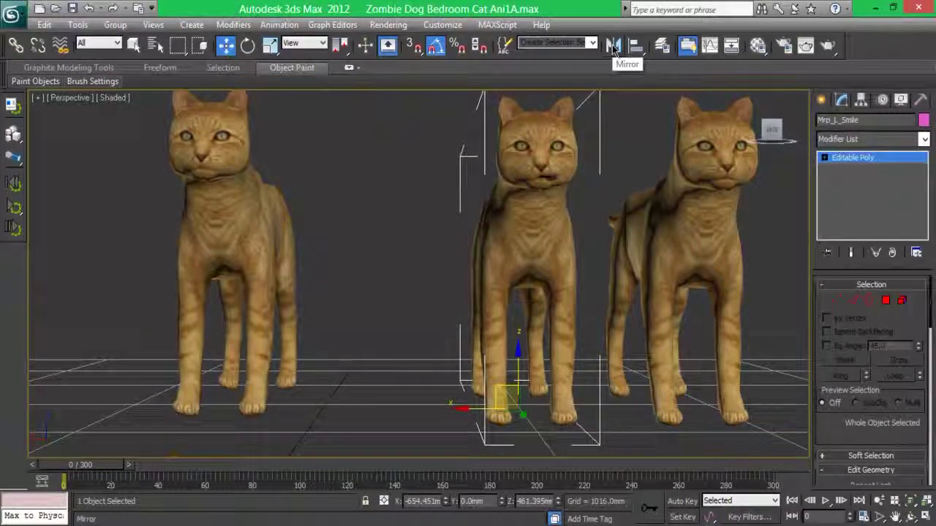
{"action": "left_click", "coordinate": [613, 45]}
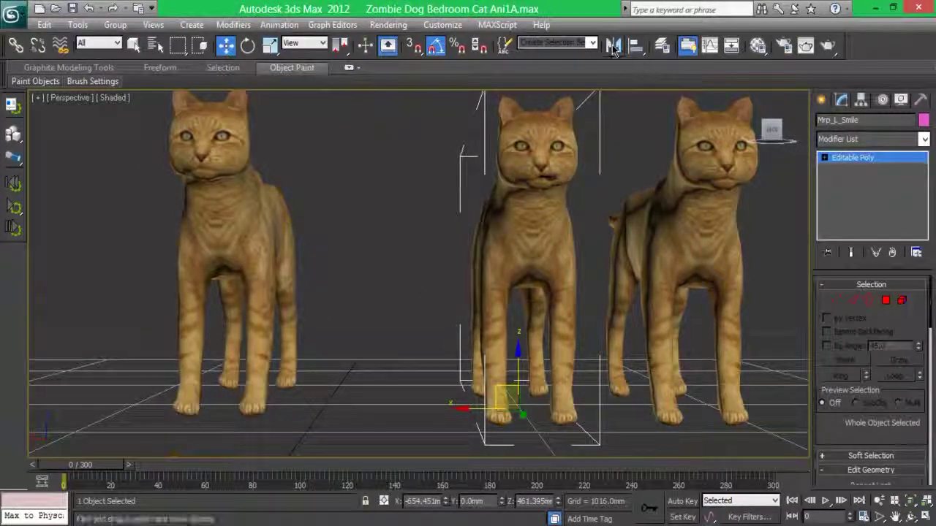
- Align Mrp_R_Smile01 onto the mirrored copy with Z orientation, then rename the copy Mrp_flipped
{"action": "left_click", "coordinate": [672, 225]}
{"action": "left_click", "coordinate": [884, 123]}
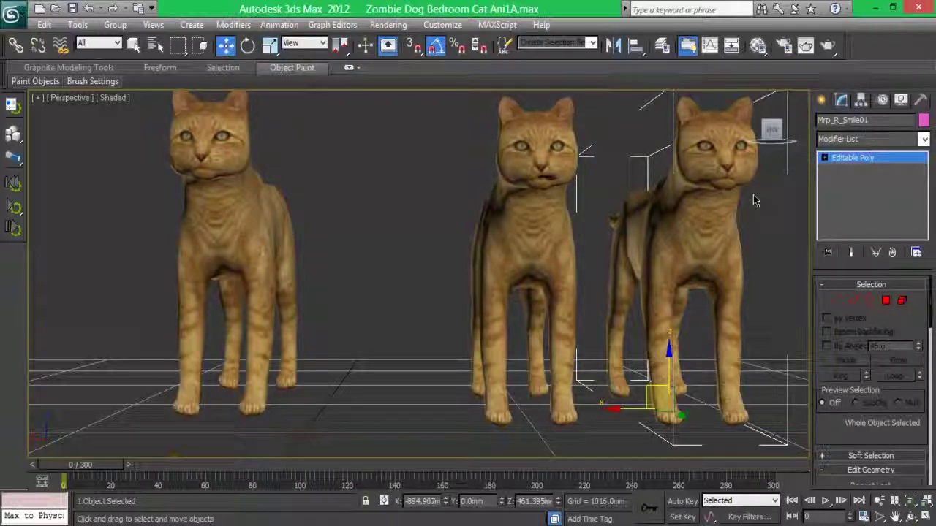
{"action": "key", "text": "alt+a"}
{"action": "left_click", "coordinate": [249, 247]}
{"action": "left_click", "coordinate": [735, 359]}
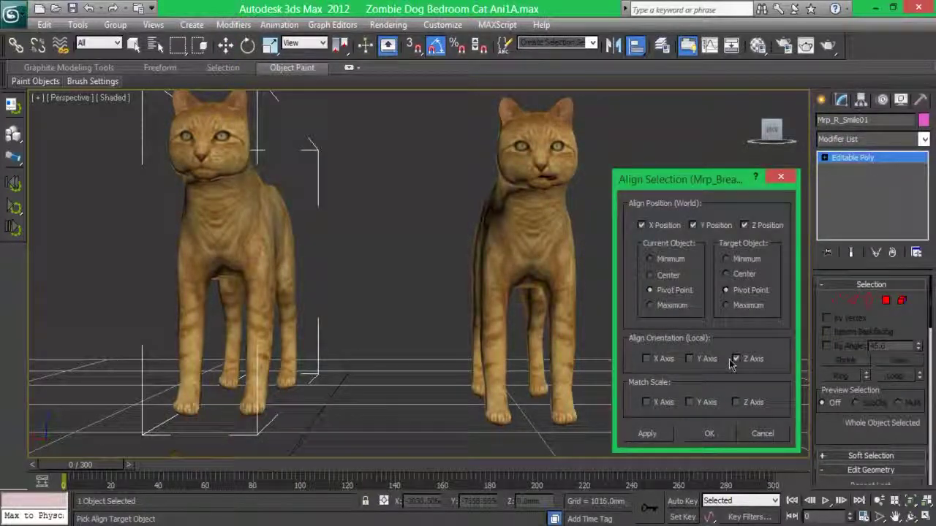
{"action": "left_click", "coordinate": [708, 434]}
{"action": "left_click", "coordinate": [897, 121]}
{"action": "type", "text": "Mrp_flipped"}
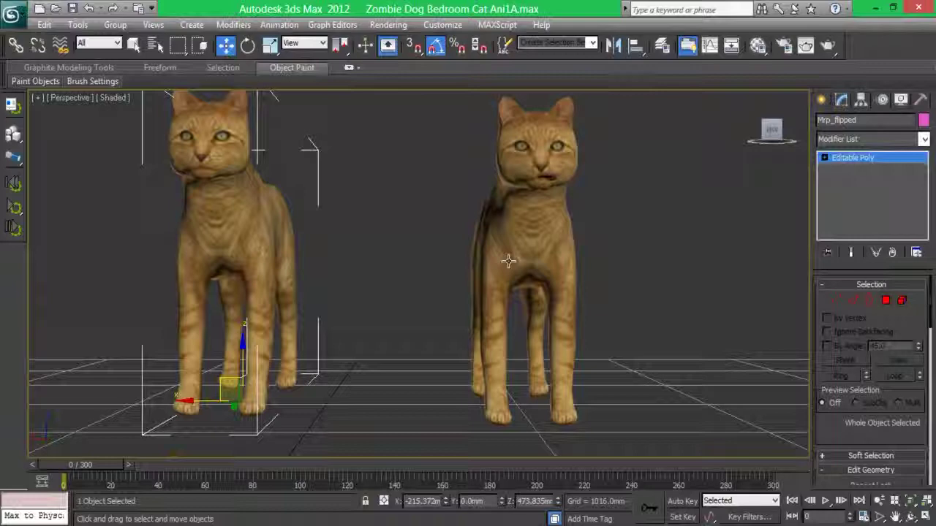
- Add a Morpher modifier to Mrp_flipped and capture its current shape as a Base target
{"action": "left_click", "coordinate": [924, 139]}
{"action": "scroll", "coordinate": [849, 293], "scroll_direction": "down", "scroll_amount": 3}
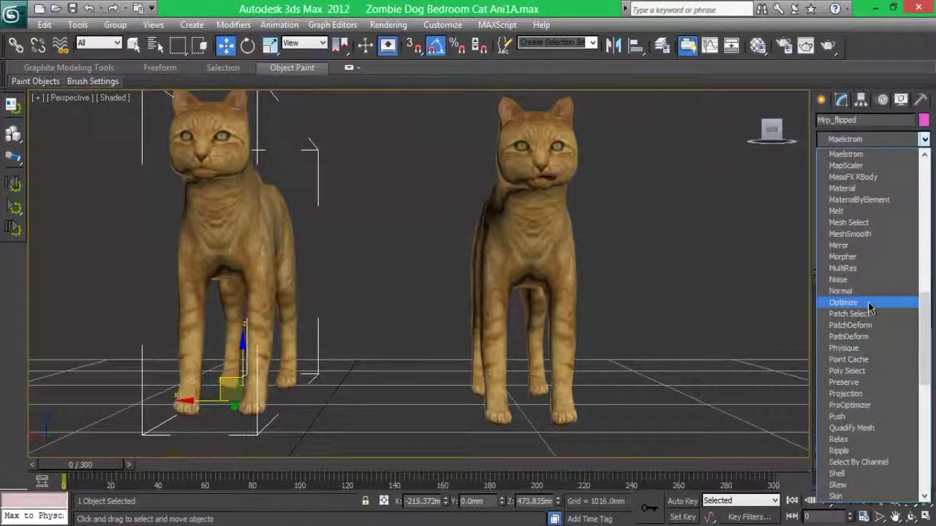
{"action": "left_click", "coordinate": [845, 303]}
{"action": "scroll", "coordinate": [877, 402], "scroll_direction": "down", "scroll_amount": 5}
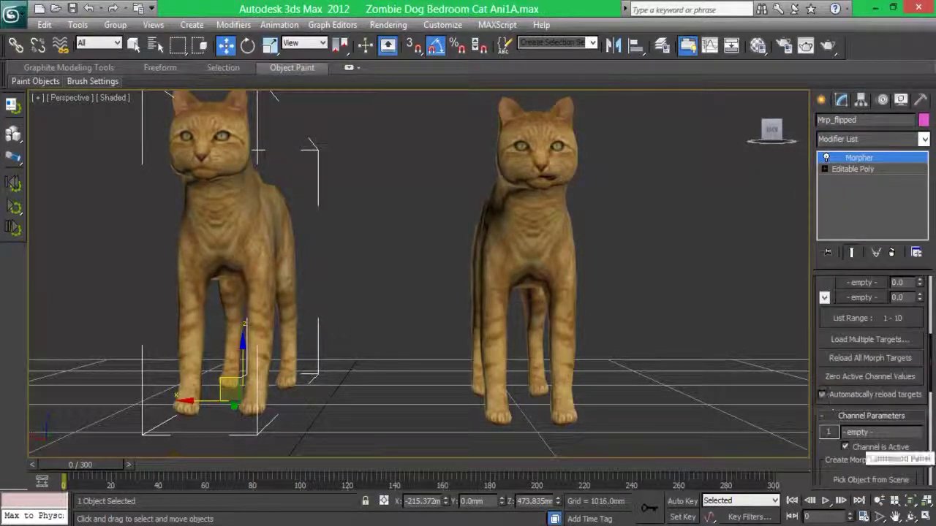
{"action": "scroll", "coordinate": [878, 402], "scroll_direction": "down", "scroll_amount": 5}
{"action": "left_click", "coordinate": [874, 396]}
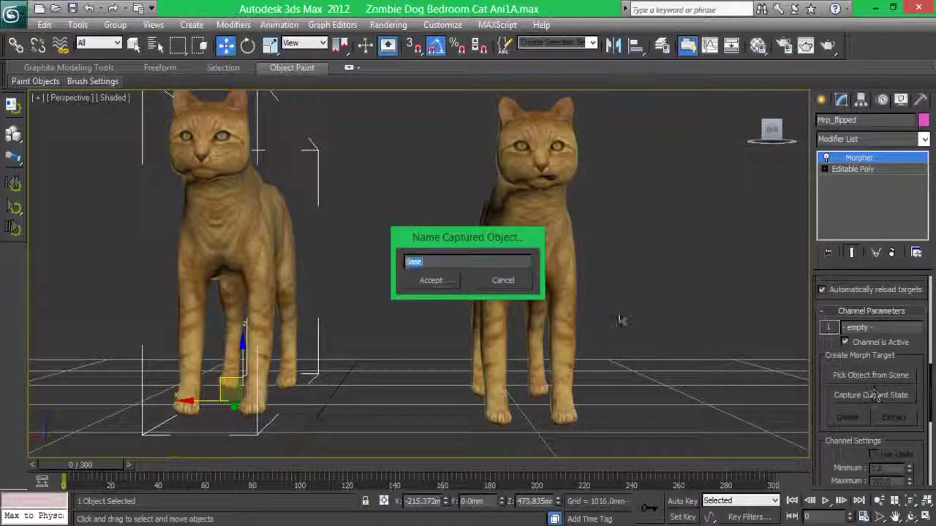
{"action": "left_click", "coordinate": [448, 282]}
- Load the Mrp_L_Smile cat into channel 1 from the scene and set it to 100
{"action": "scroll", "coordinate": [870, 366], "scroll_direction": "up", "scroll_amount": 5}
{"action": "scroll", "coordinate": [870, 366], "scroll_direction": "up", "scroll_amount": 3}
{"action": "right_click", "coordinate": [863, 386]}
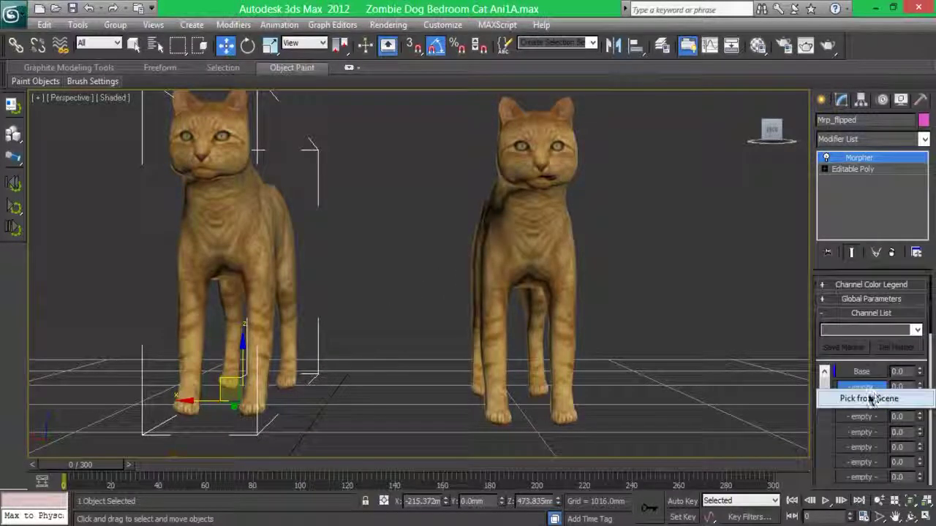
{"action": "left_click", "coordinate": [872, 398]}
{"action": "left_click", "coordinate": [553, 259]}
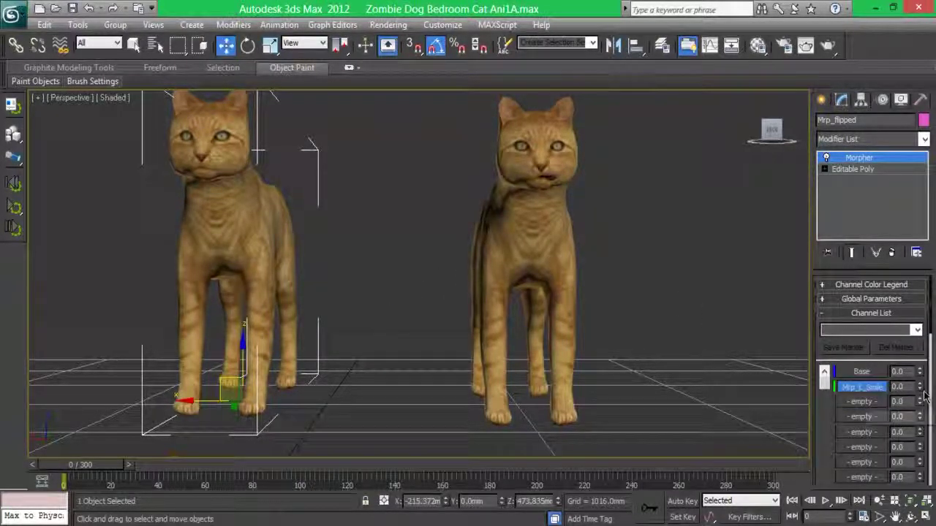
{"action": "left_click_drag", "start_coordinate": [921, 388], "coordinate": [915, 191]}
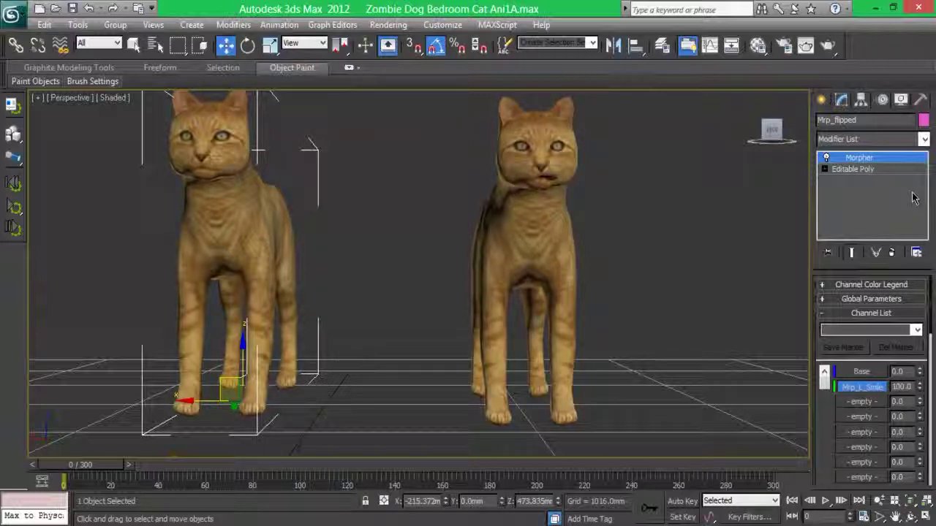
{"action": "left_click", "coordinate": [241, 218]}
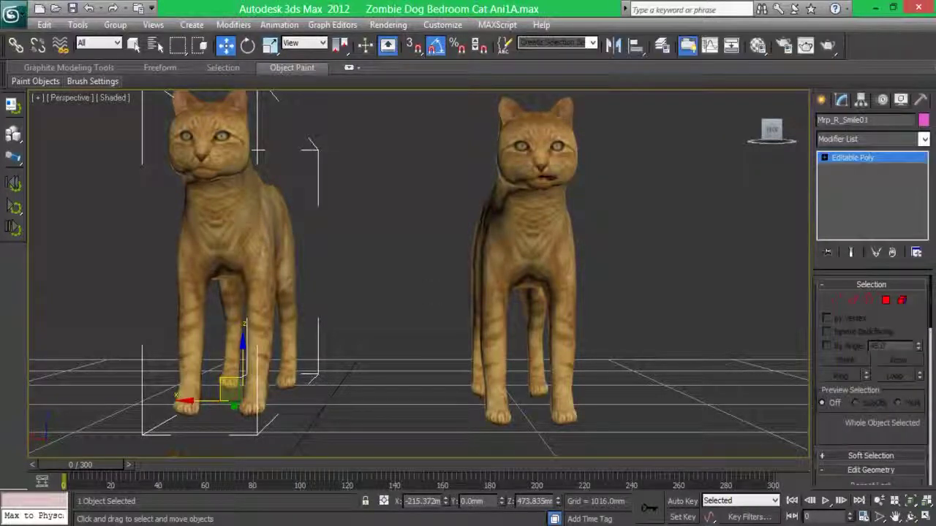
- Add a Skin Wrap modifier to Mrp_R_Smile01
{"action": "left_click", "coordinate": [924, 140]}
{"action": "key", "text": "s"}
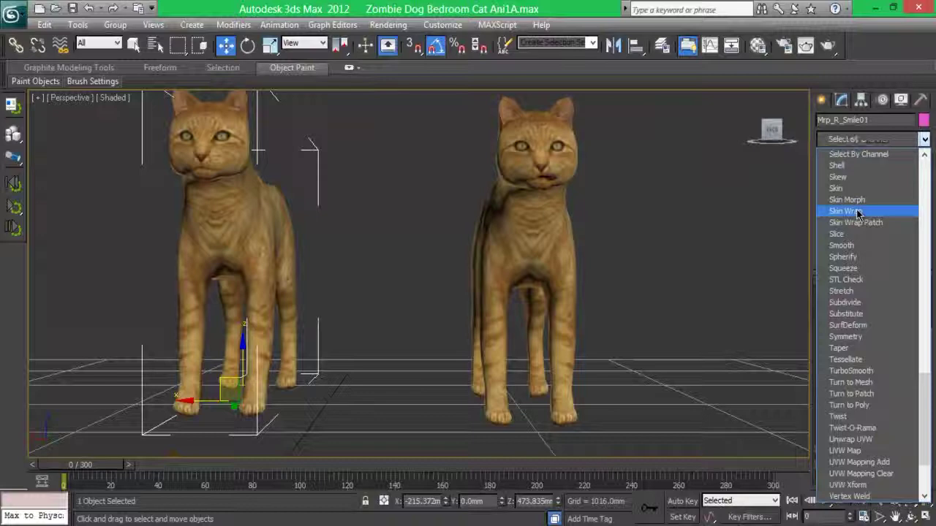
{"action": "left_click", "coordinate": [852, 210]}
- Save the scene, overwriting the existing file
{"action": "left_click", "coordinate": [14, 22]}
{"action": "left_click", "coordinate": [65, 179]}
{"action": "left_click", "coordinate": [351, 424]}
{"action": "left_click", "coordinate": [533, 324]}
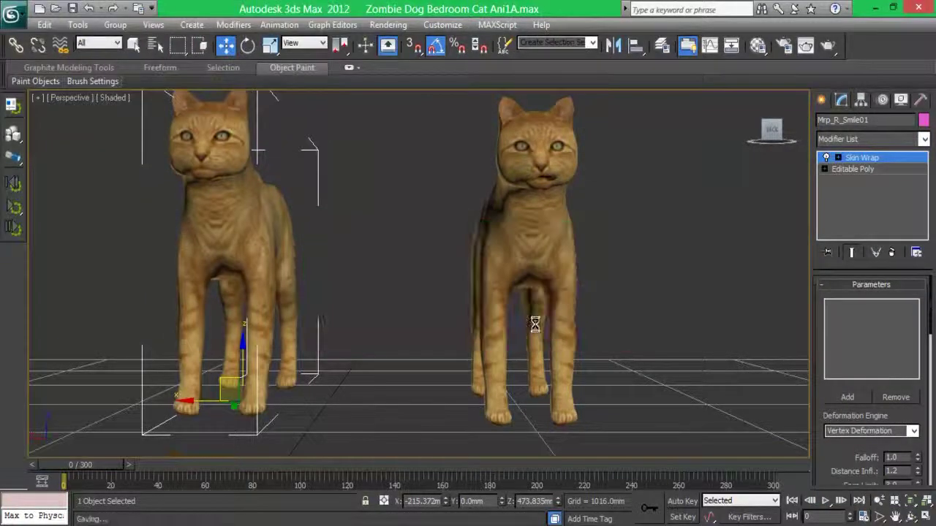
- Add Mrp_flipped as the wrap object and set its smile channel to 100
{"action": "left_click", "coordinate": [847, 397]}
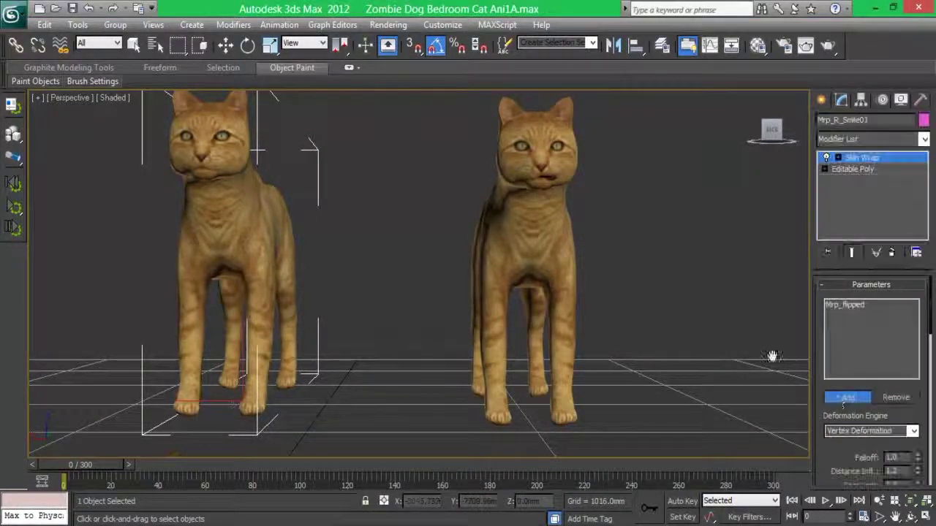
{"action": "double_click", "coordinate": [901, 387]}
{"action": "type", "text": "100"}
{"action": "key", "text": "Return"}
- Collapse Mrp_R_Smile01's modifier stack into the mesh and move the cat to the right
{"action": "left_click", "coordinate": [526, 286]}
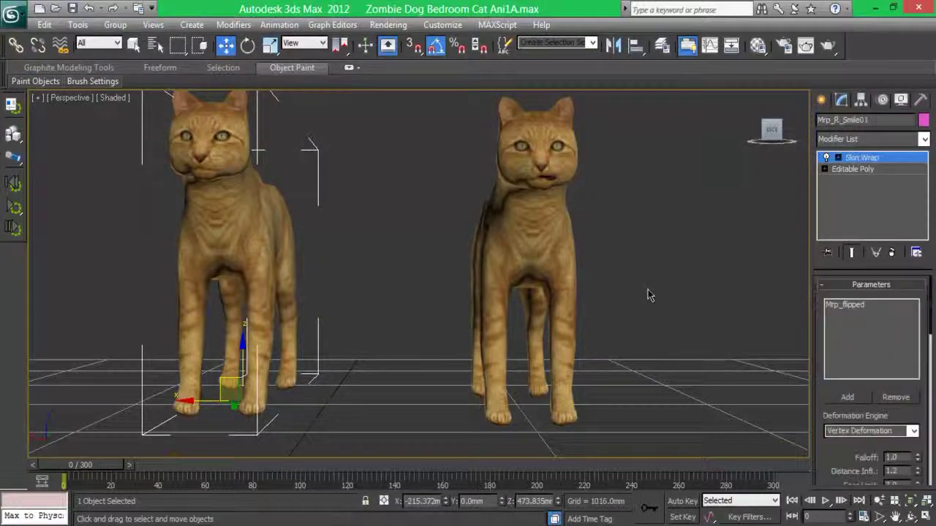
{"action": "right_click", "coordinate": [881, 163]}
{"action": "left_click", "coordinate": [787, 284]}
{"action": "left_click_drag", "start_coordinate": [228, 387], "coordinate": [602, 408]}
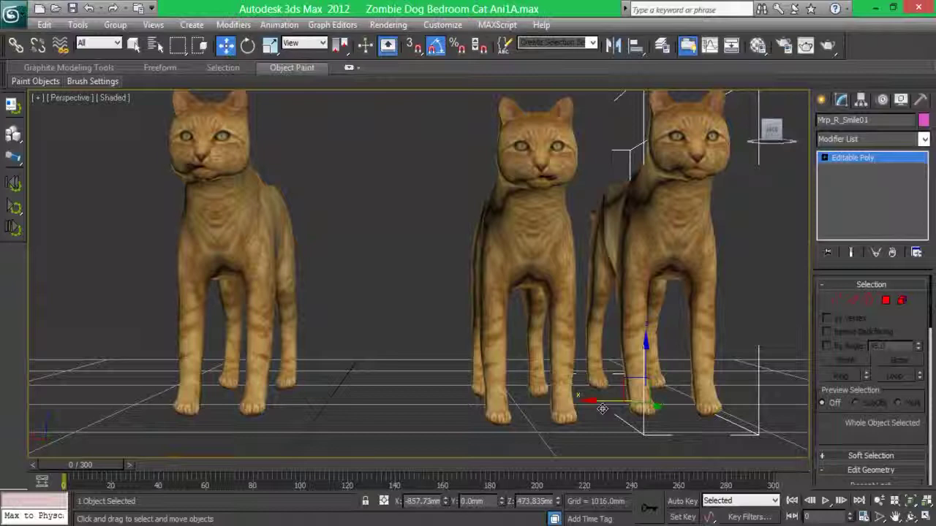
{"action": "scroll", "coordinate": [631, 234], "scroll_direction": "down", "scroll_amount": 1}
{"action": "scroll", "coordinate": [533, 318], "scroll_direction": "up", "scroll_amount": 6}
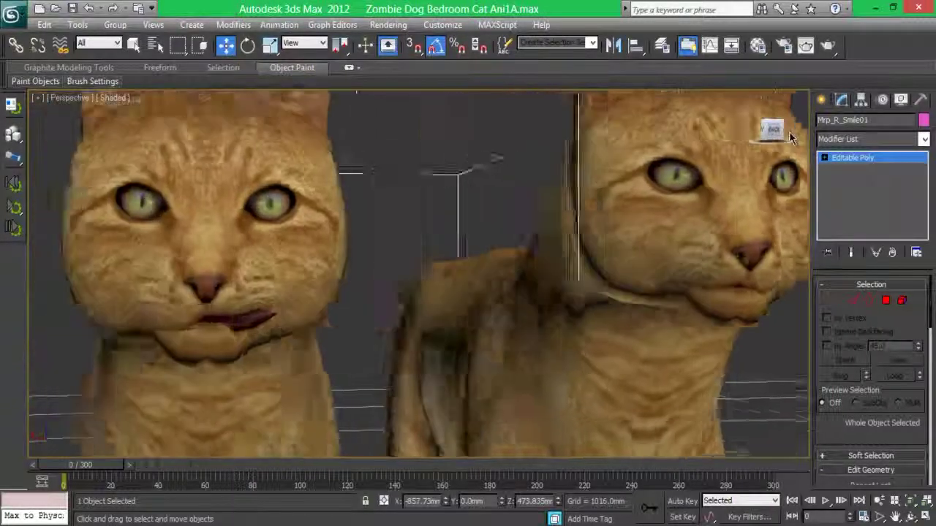
{"action": "left_click", "coordinate": [775, 133]}
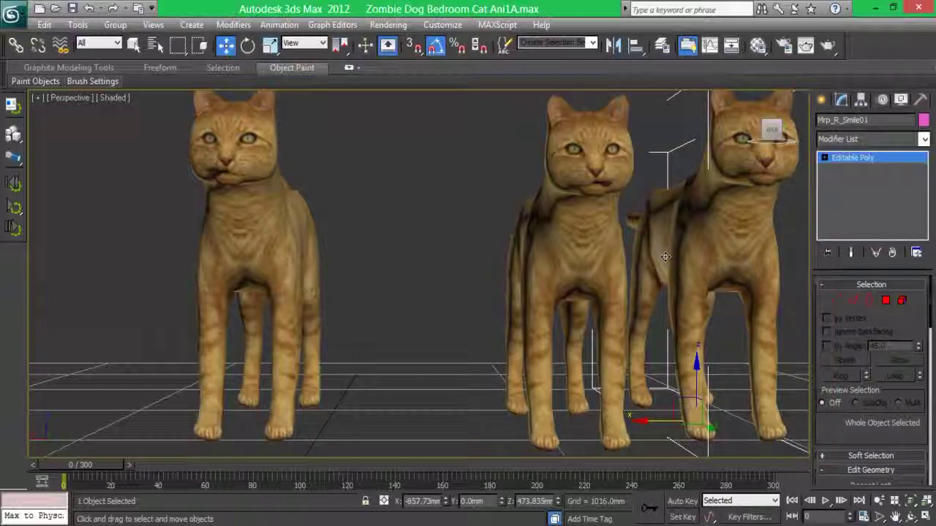
{"action": "key", "text": "1"}
- Frame the cat's mouth with edged faces and raise the selected lip and mouth-corner vertices
{"action": "key", "text": "z"}
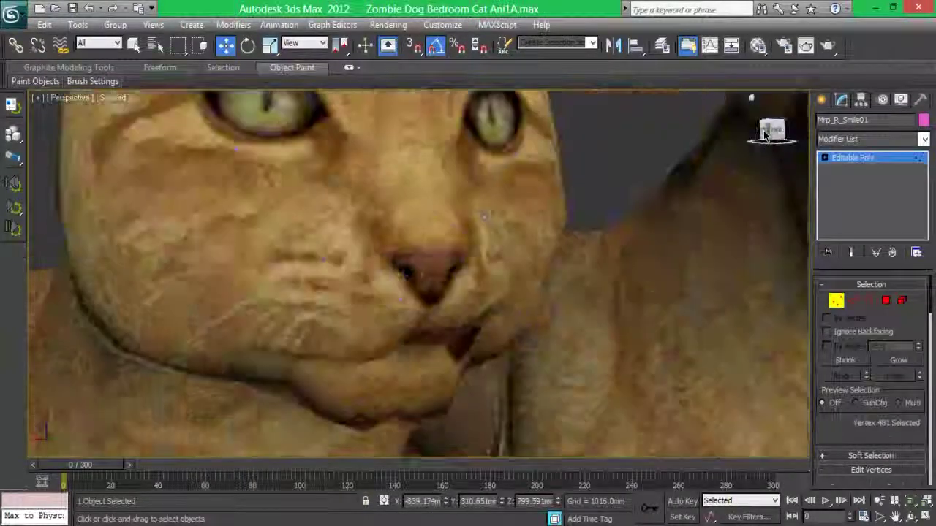
{"action": "middle_click_drag", "start_coordinate": [743, 190], "coordinate": [719, 225], "text": "alt"}
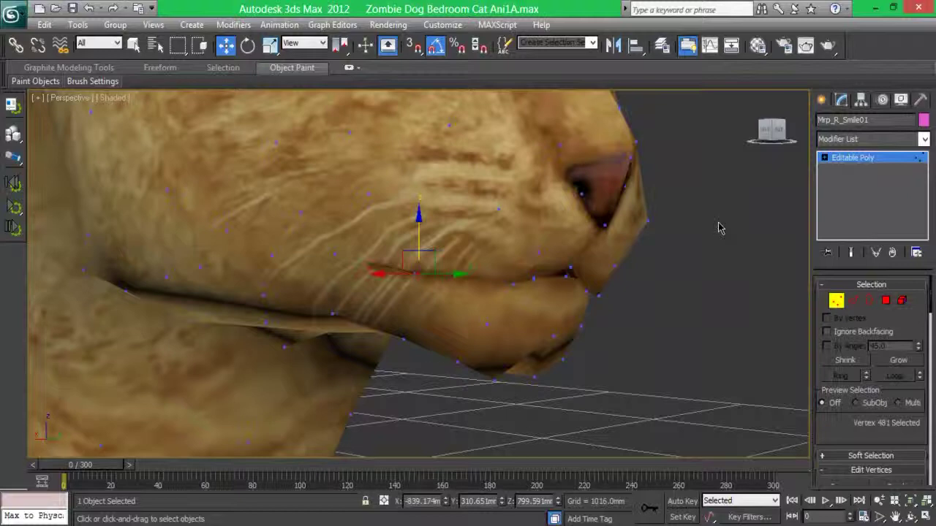
{"action": "key", "text": "F4"}
{"action": "left_click", "coordinate": [421, 283], "text": "ctrl"}
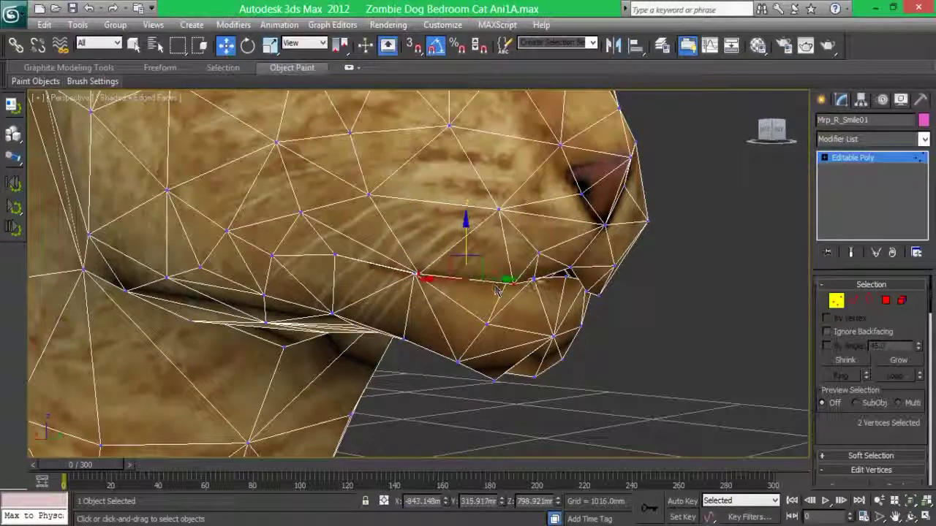
{"action": "left_click", "coordinate": [568, 271], "text": "ctrl"}
{"action": "left_click_drag", "start_coordinate": [501, 224], "coordinate": [503, 206]}
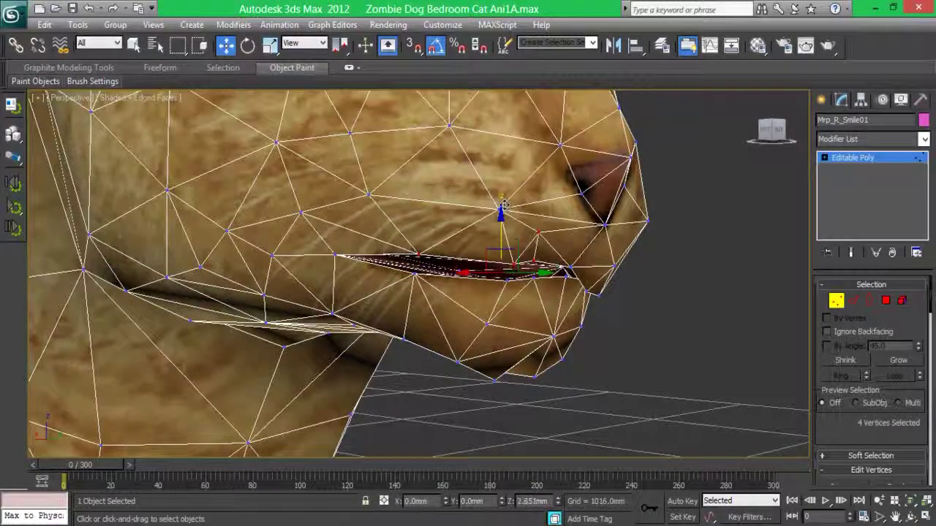
- Pull the selected upper-lip vertices up to widen the mouth
{"action": "left_click", "coordinate": [499, 199]}
{"action": "left_click", "coordinate": [368, 187], "text": "ctrl"}
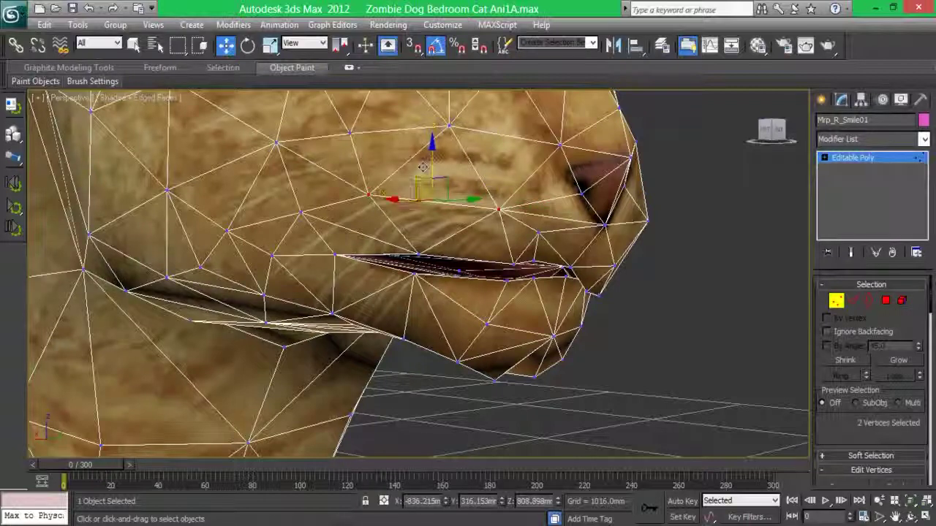
{"action": "left_click", "coordinate": [418, 256]}
{"action": "left_click_drag", "start_coordinate": [419, 233], "coordinate": [420, 212]}
- Raise the vertices near the left mouth corner and return to plain shaded display
{"action": "left_click", "coordinate": [512, 265]}
{"action": "left_click", "coordinate": [567, 271], "text": "ctrl"}
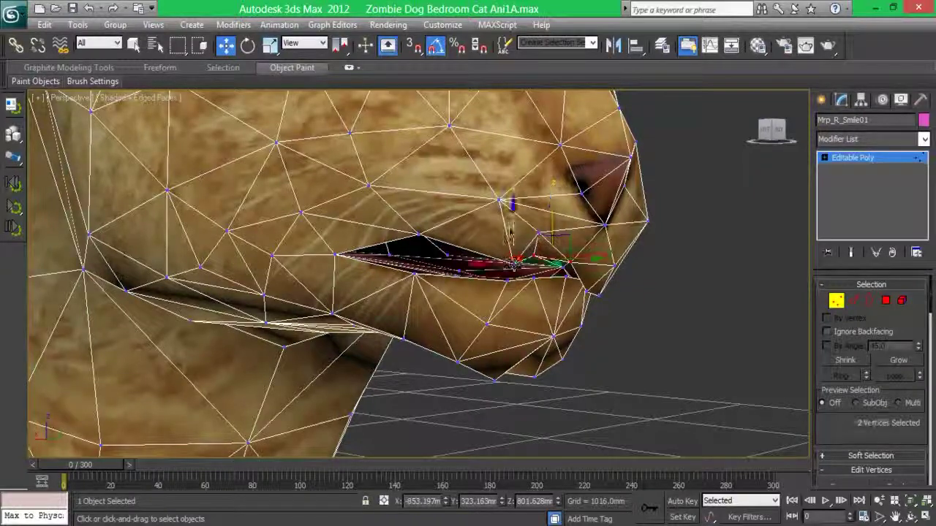
{"action": "left_click_drag", "start_coordinate": [336, 255], "coordinate": [343, 216]}
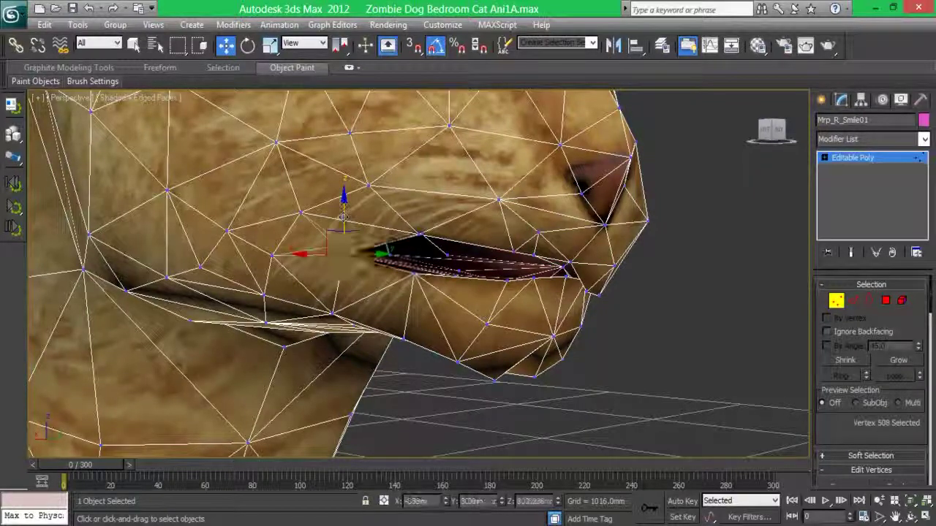
{"action": "scroll", "coordinate": [648, 221], "scroll_direction": "down", "scroll_amount": 5}
{"action": "scroll", "coordinate": [579, 227], "scroll_direction": "up", "scroll_amount": 8}
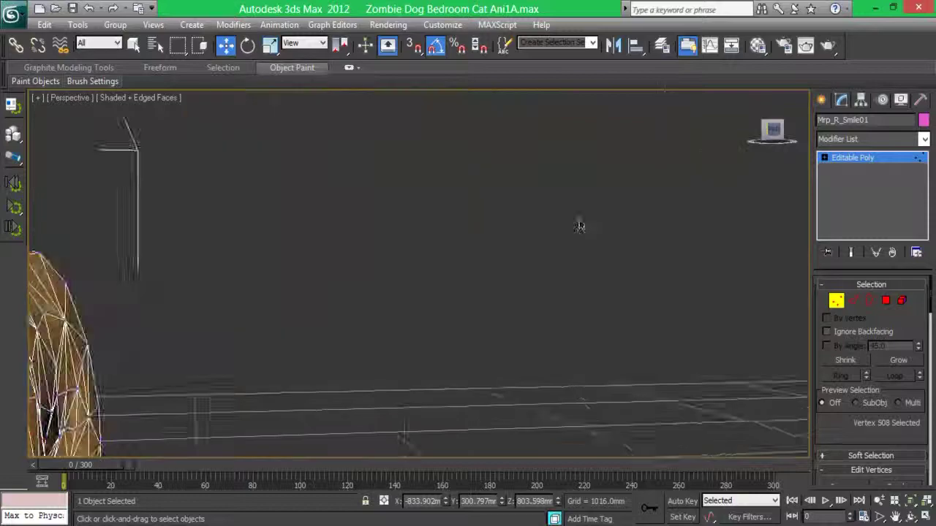
{"action": "scroll", "coordinate": [579, 227], "scroll_direction": "down", "scroll_amount": 5}
{"action": "scroll", "coordinate": [629, 316], "scroll_direction": "down", "scroll_amount": 5}
{"action": "key", "text": "F4"}
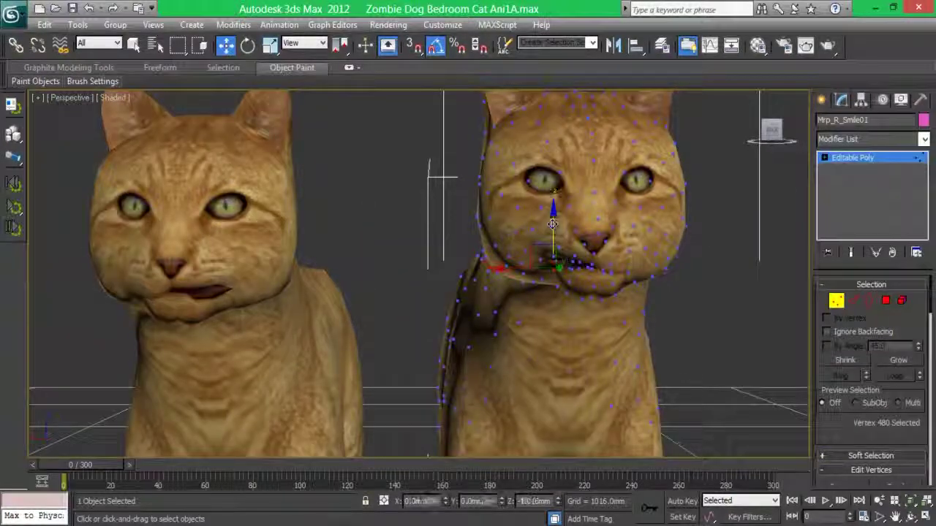
- With edged faces on, raise mouth-corner vertex 508 and a lip vertex beside the opening slightly
{"action": "scroll", "coordinate": [552, 225], "scroll_direction": "up", "scroll_amount": 4}
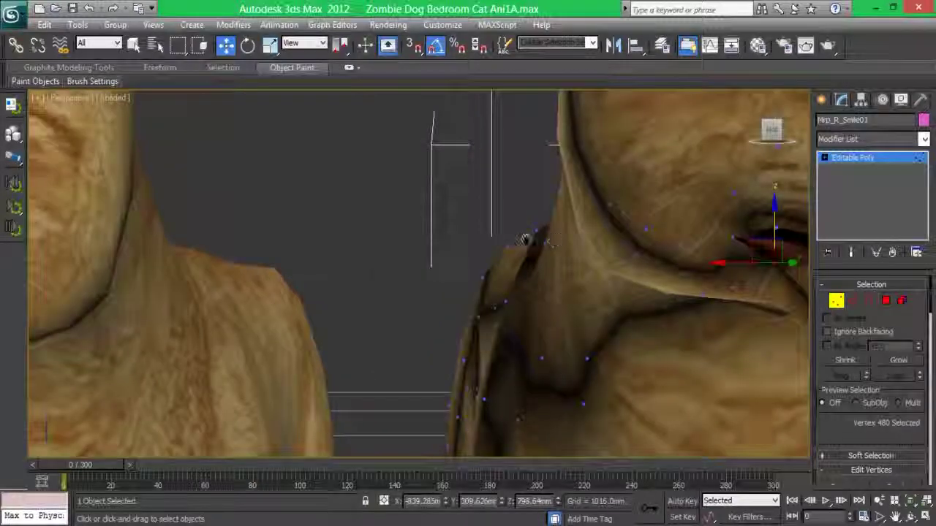
{"action": "scroll", "coordinate": [547, 157], "scroll_direction": "up", "scroll_amount": 2}
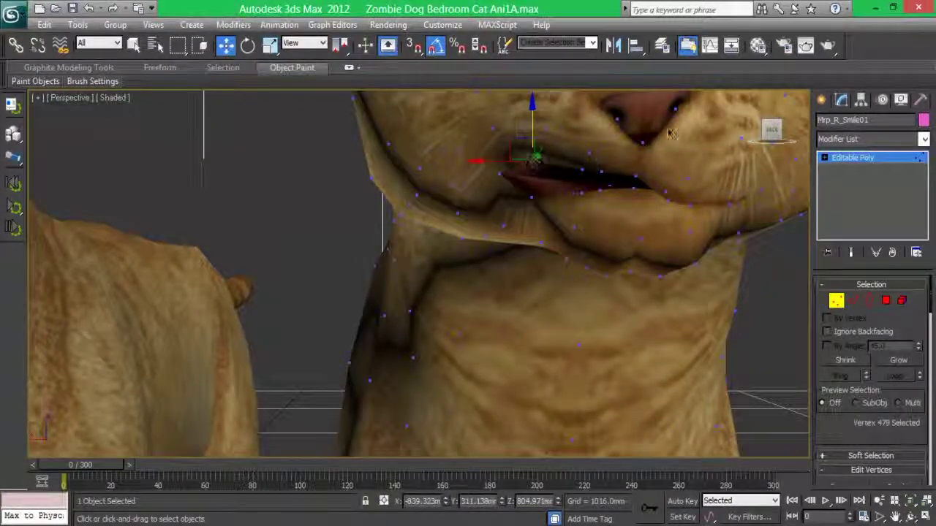
{"action": "key", "text": "F4"}
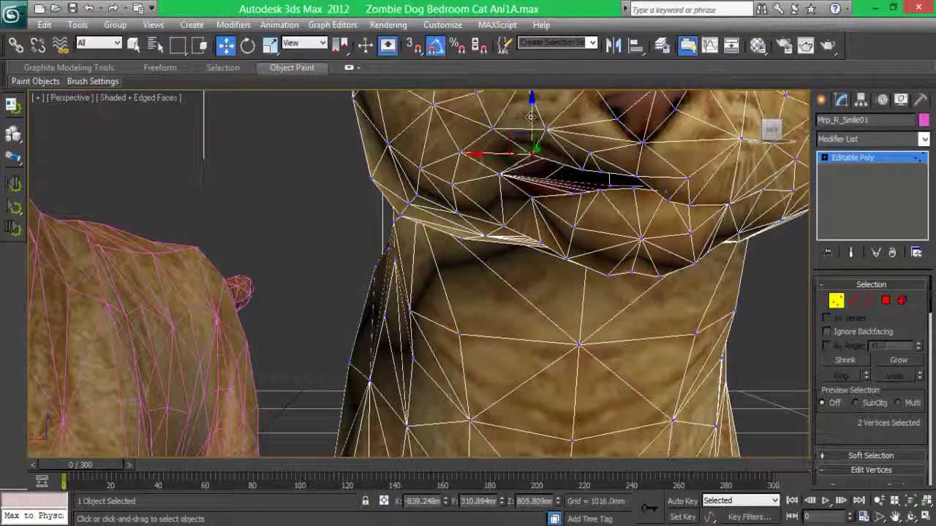
{"action": "left_click", "coordinate": [589, 146]}
{"action": "left_click", "coordinate": [547, 129]}
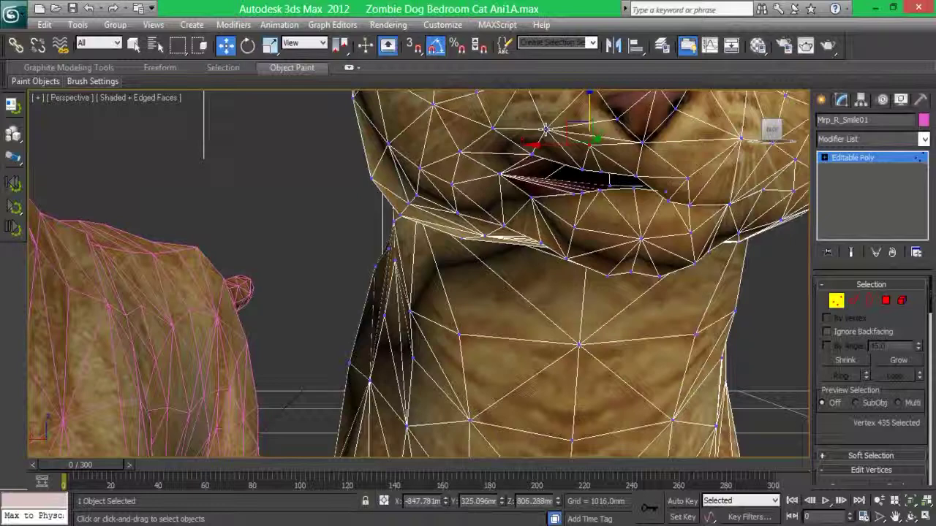
{"action": "left_click", "coordinate": [494, 130]}
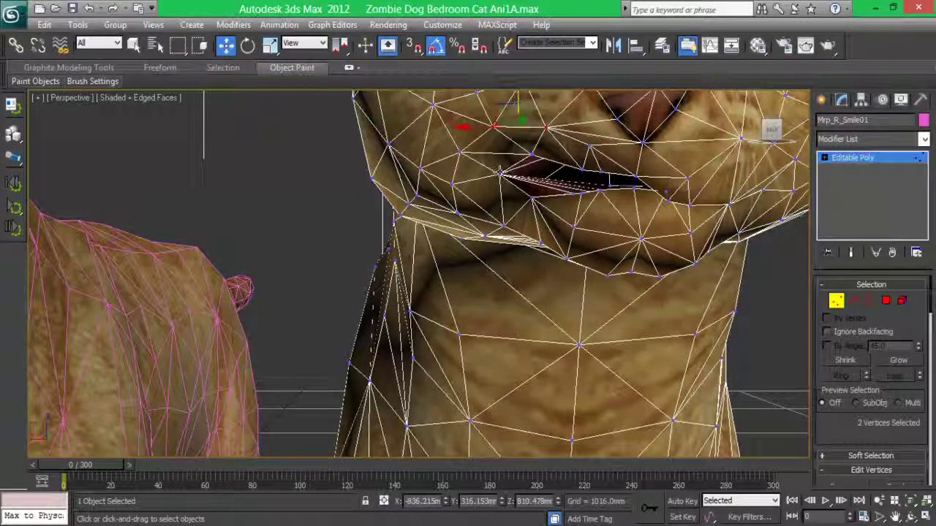
{"action": "left_click", "coordinate": [501, 171]}
{"action": "left_click_drag", "start_coordinate": [499, 124], "coordinate": [498, 117]}
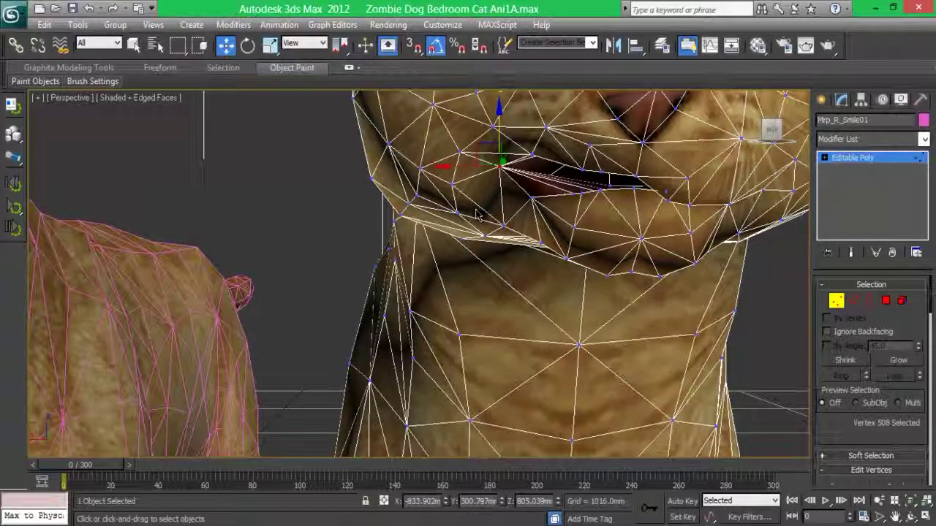
{"action": "left_click", "coordinate": [576, 192]}
{"action": "left_click", "coordinate": [536, 194]}
{"action": "left_click_drag", "start_coordinate": [532, 155], "coordinate": [532, 146]}
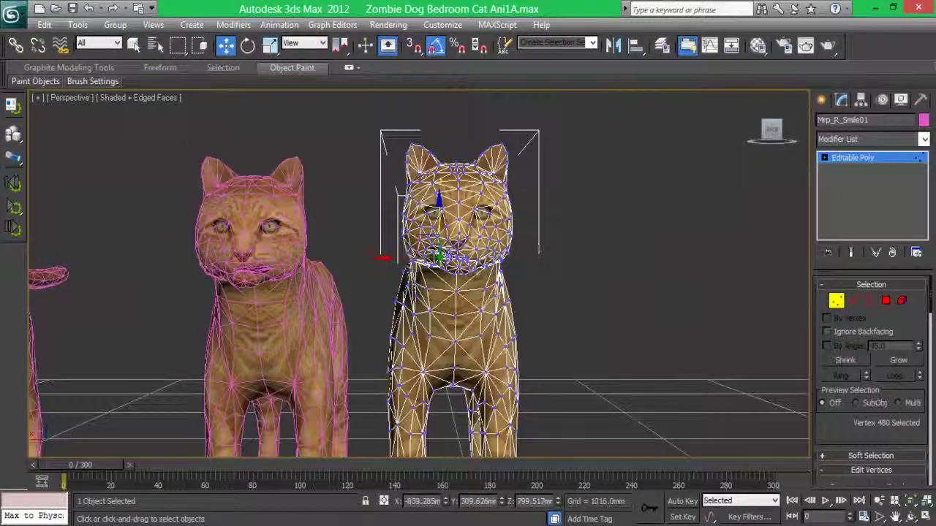
- Hide edged faces, leave Vertex level, and pan out to bring the base cat into view
{"action": "scroll", "coordinate": [543, 250], "scroll_direction": "down", "scroll_amount": 5}
{"action": "middle_click_drag", "start_coordinate": [453, 249], "coordinate": [542, 250]}
{"action": "key", "text": "F4"}
{"action": "key", "text": "1"}
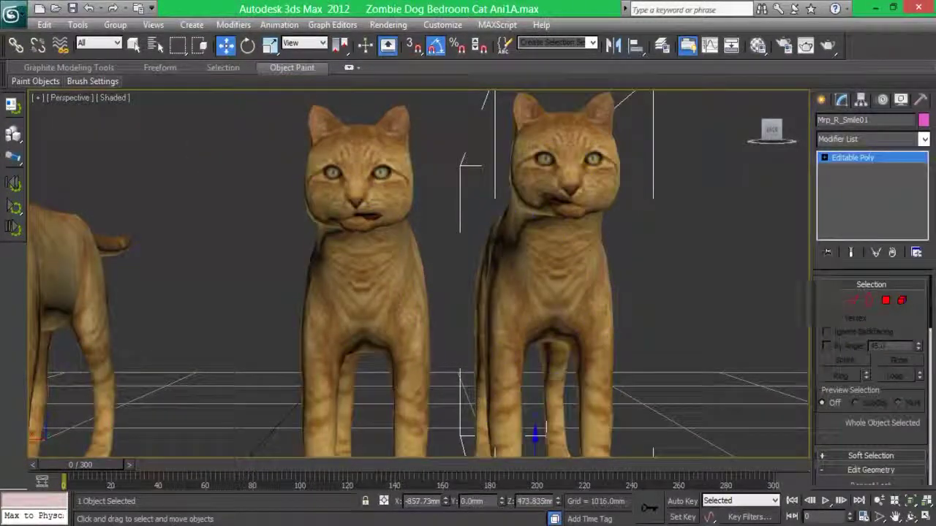
{"action": "middle_click_drag", "start_coordinate": [624, 329], "coordinate": [740, 289]}
{"action": "scroll", "coordinate": [740, 289], "scroll_direction": "down", "scroll_amount": 3}
{"action": "scroll", "coordinate": [560, 387], "scroll_direction": "down", "scroll_amount": 3}
{"action": "middle_click_drag", "start_coordinate": [560, 387], "coordinate": [601, 409]}
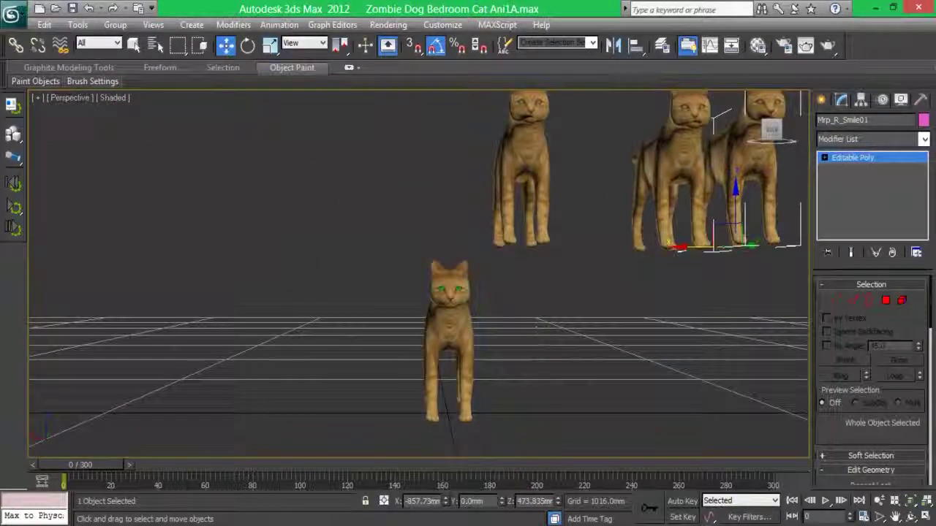
- Save the scene, replacing the existing file
{"action": "left_click", "coordinate": [13, 12]}
{"action": "left_click", "coordinate": [50, 178]}
{"action": "left_click", "coordinate": [356, 429]}
{"action": "left_click", "coordinate": [541, 326]}
- Load Mrp_R_Smile01 into an empty channel of Cat1's Morpher and set it to 100
{"action": "left_click", "coordinate": [443, 324]}
{"action": "left_click", "coordinate": [859, 169]}
{"action": "right_click", "coordinate": [875, 436]}
{"action": "left_click", "coordinate": [871, 443]}
{"action": "left_click", "coordinate": [734, 201]}
{"action": "scroll", "coordinate": [535, 198], "scroll_direction": "up", "scroll_amount": 5}
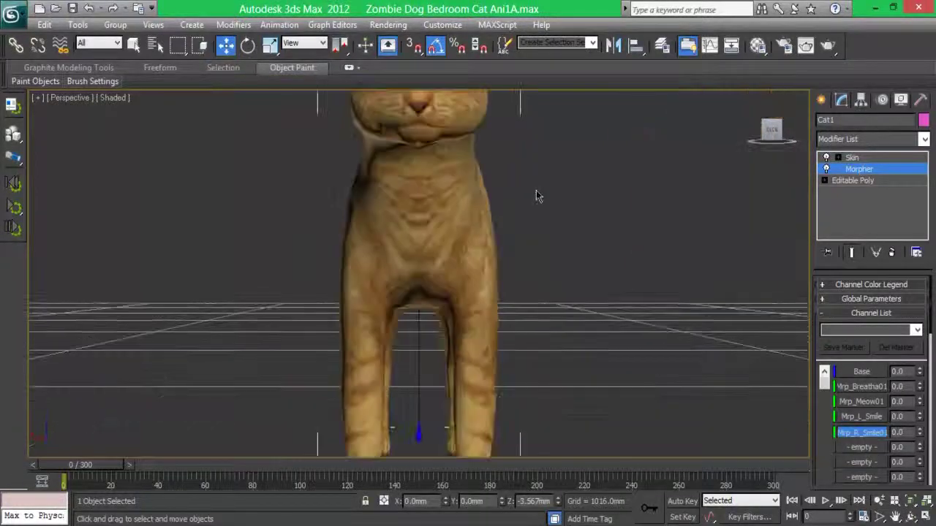
{"action": "left_click_drag", "start_coordinate": [920, 432], "coordinate": [925, 371]}
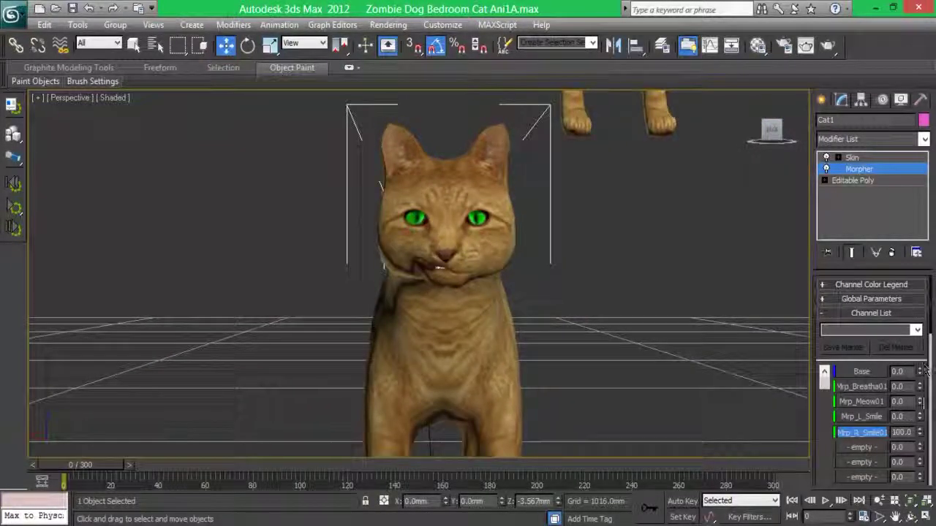
- Test Mrp_L_Smile at 100 alongside it, then reset it to 0 keeping Mrp_R_Smile01 at 100
{"action": "left_click_drag", "start_coordinate": [920, 419], "coordinate": [888, 289]}
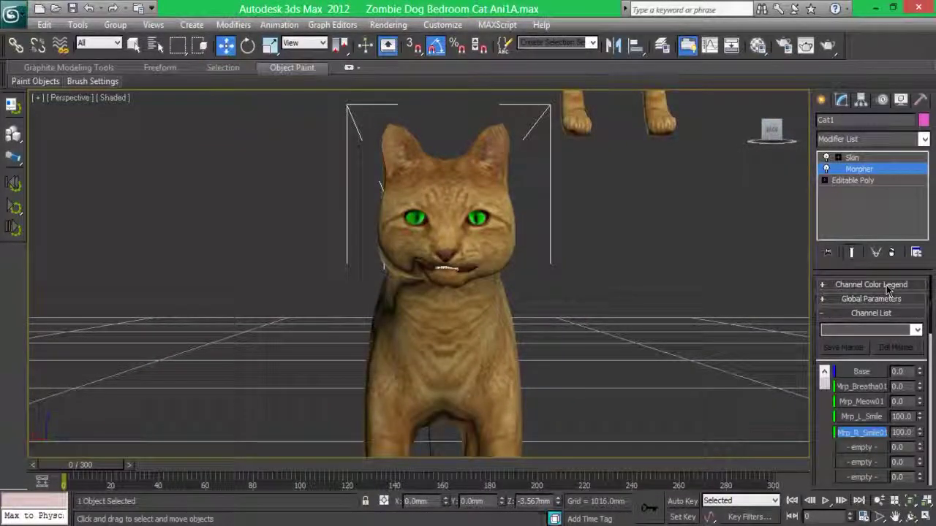
{"action": "right_click", "coordinate": [919, 417]}
{"action": "left_click_drag", "start_coordinate": [920, 432], "coordinate": [905, 333]}
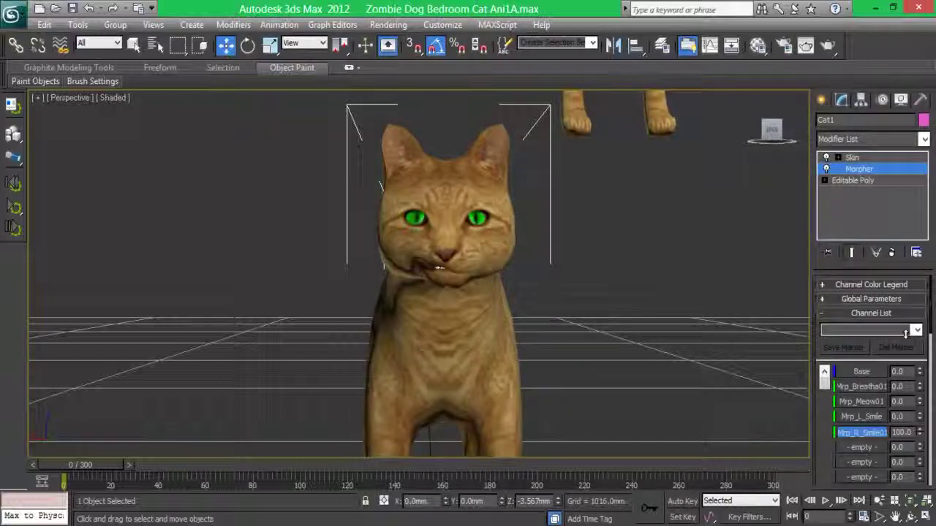
{"action": "mouse_move", "coordinate": [735, 224]}
{"action": "middle_mouse_down"}
{"action": "mouse_move", "coordinate": [665, 268]}
{"action": "mouse_move", "coordinate": [554, 301]}
{"action": "middle_mouse_up"}
{"action": "left_click", "coordinate": [553, 300]}
- In Vertex mode on Mrp_R_Smile01, move mouth-corner vertex 479 and nearby vertices slightly
{"action": "key", "text": "1"}
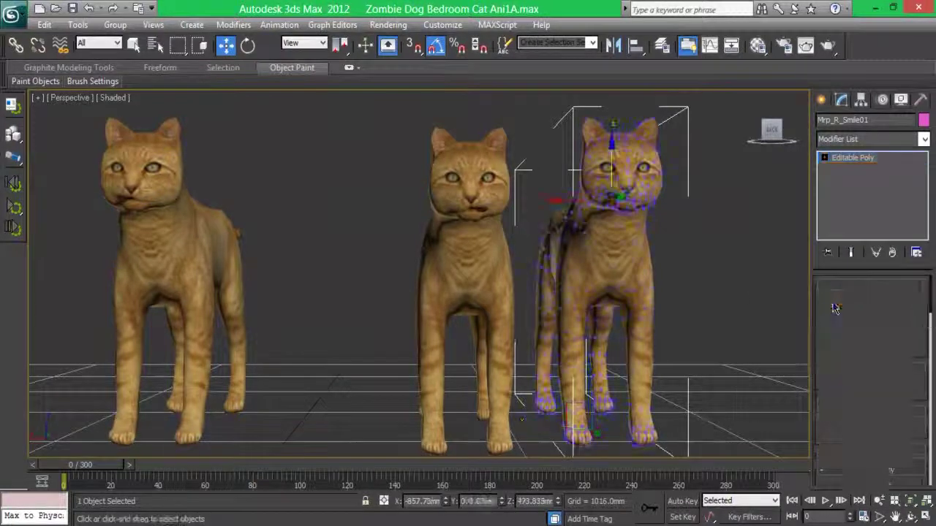
{"action": "key", "text": "z"}
{"action": "scroll", "coordinate": [626, 298], "scroll_direction": "down", "scroll_amount": 3}
{"action": "left_click", "coordinate": [421, 224]}
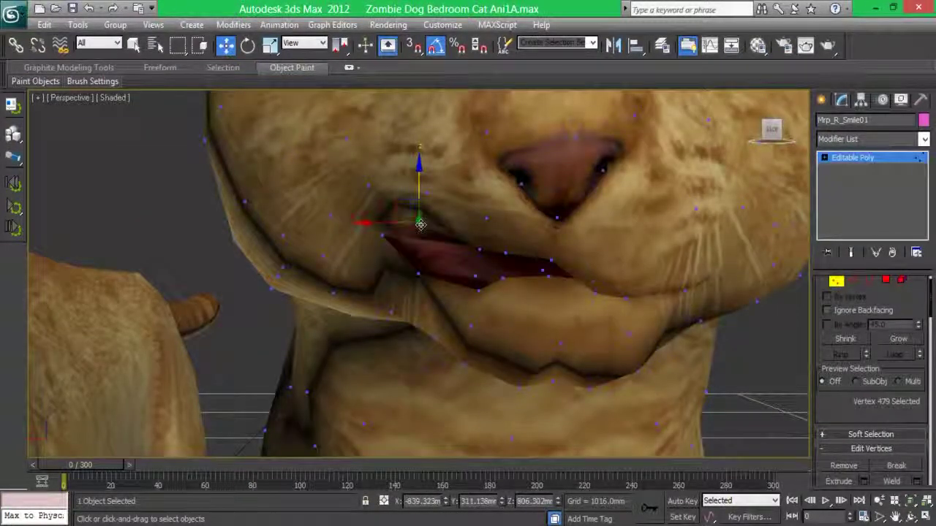
{"action": "left_click_drag", "start_coordinate": [420, 233], "coordinate": [413, 200]}
{"action": "left_click", "coordinate": [771, 131]}
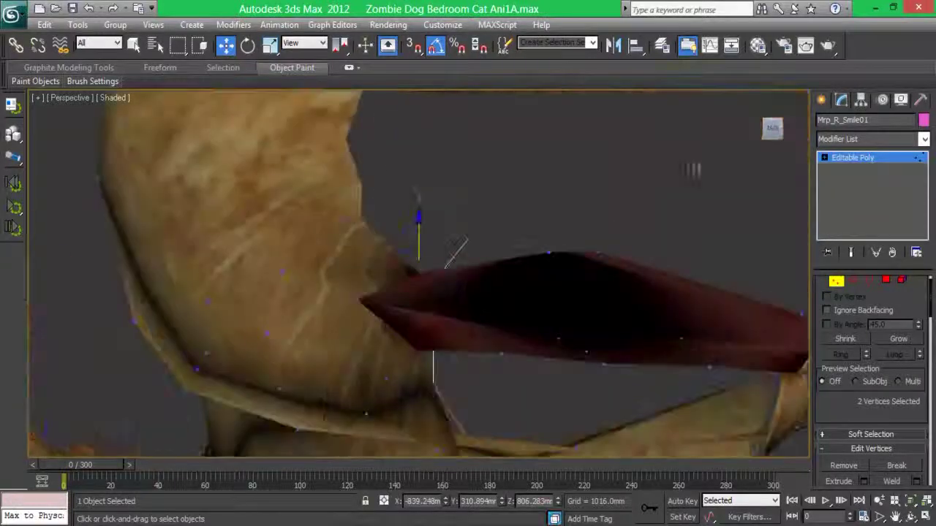
{"action": "left_click", "coordinate": [422, 280]}
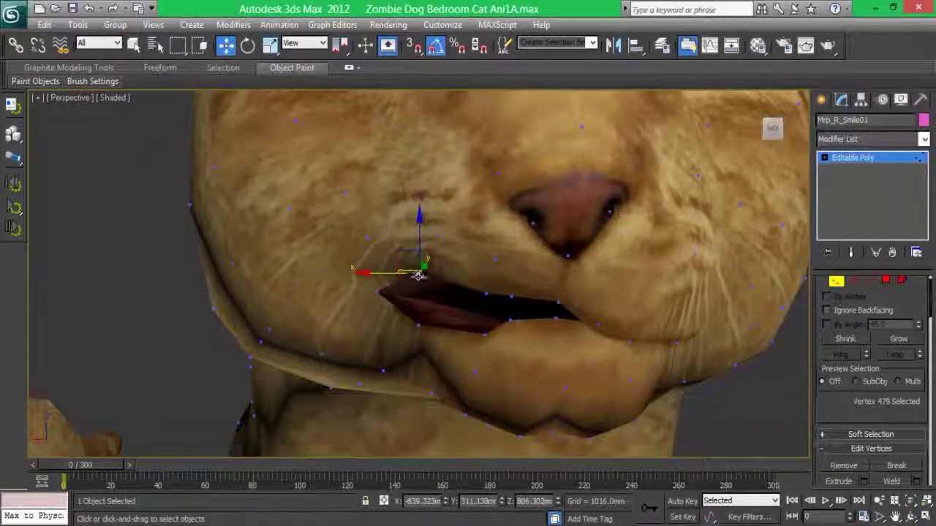
{"action": "left_click_drag", "start_coordinate": [431, 280], "coordinate": [431, 296]}
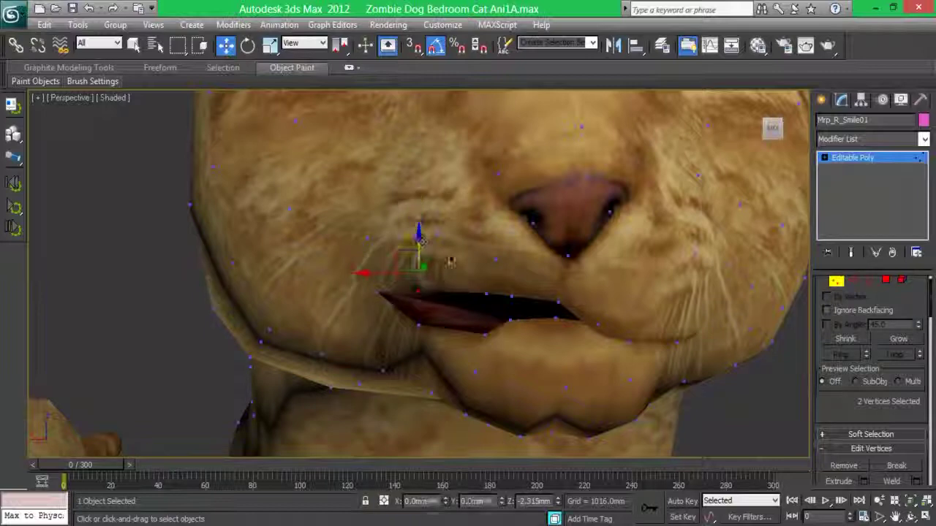
- With edged faces on, pull vertices 470 and 439 around the mouth down slightly
{"action": "key", "text": "F4"}
{"action": "left_click", "coordinate": [496, 273]}
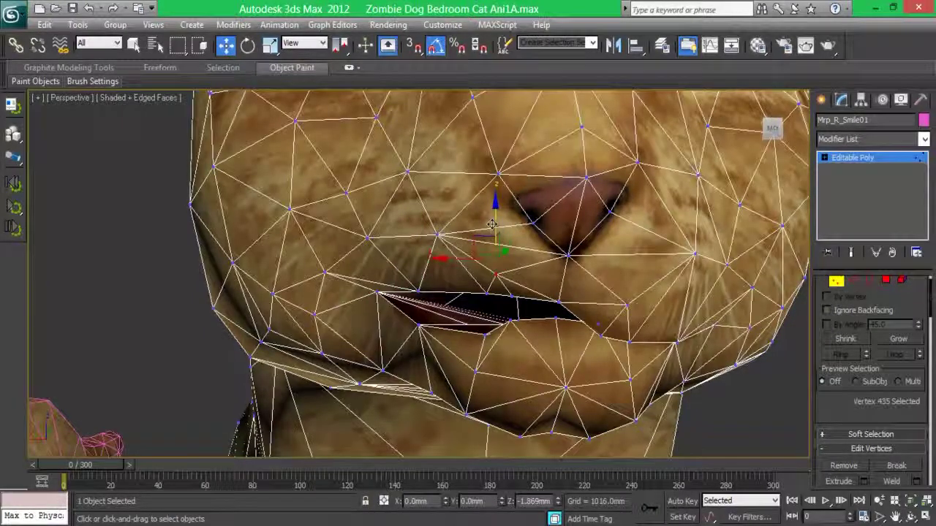
{"action": "left_click", "coordinate": [440, 235]}
{"action": "left_click_drag", "start_coordinate": [438, 190], "coordinate": [438, 202]}
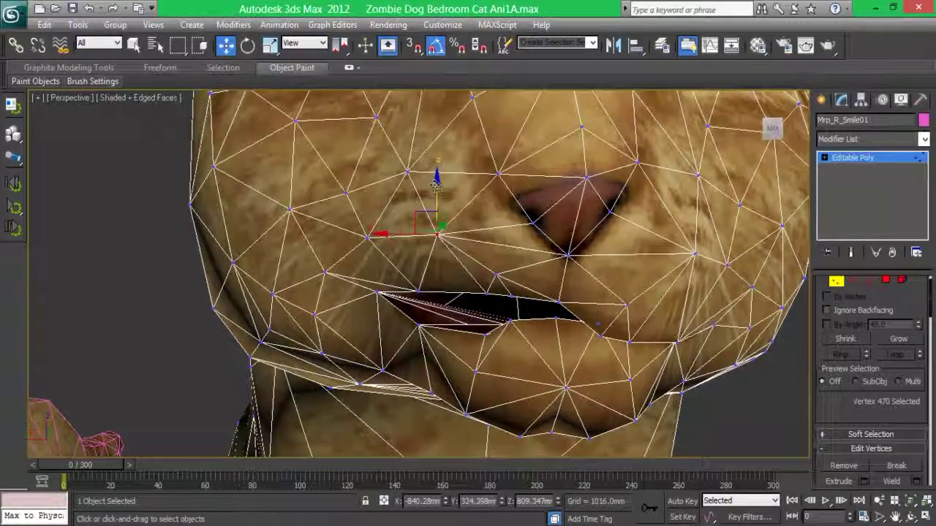
{"action": "left_click_drag", "start_coordinate": [438, 203], "coordinate": [438, 205]}
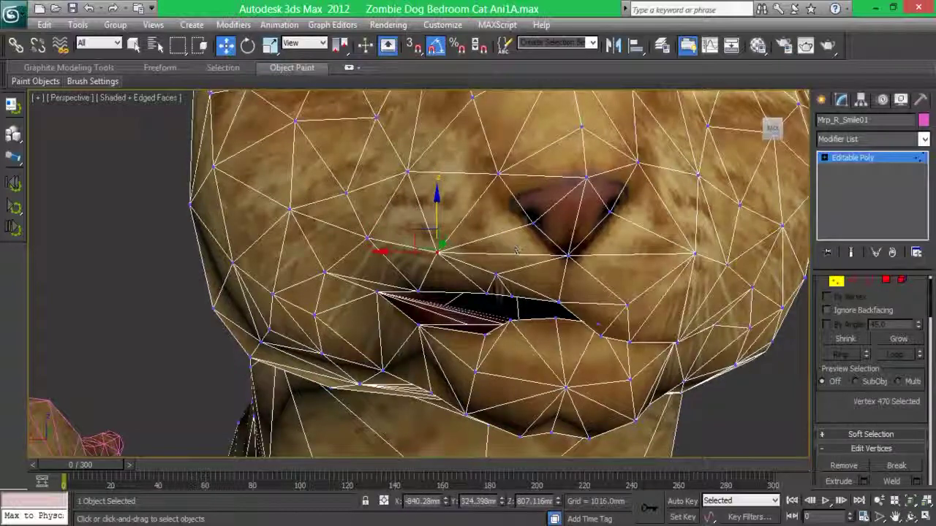
{"action": "left_click", "coordinate": [490, 298]}
{"action": "left_click_drag", "start_coordinate": [482, 252], "coordinate": [512, 269]}
- Orbit to a front view of the face and return to plain shaded display
{"action": "scroll", "coordinate": [422, 285], "scroll_direction": "down", "scroll_amount": 5}
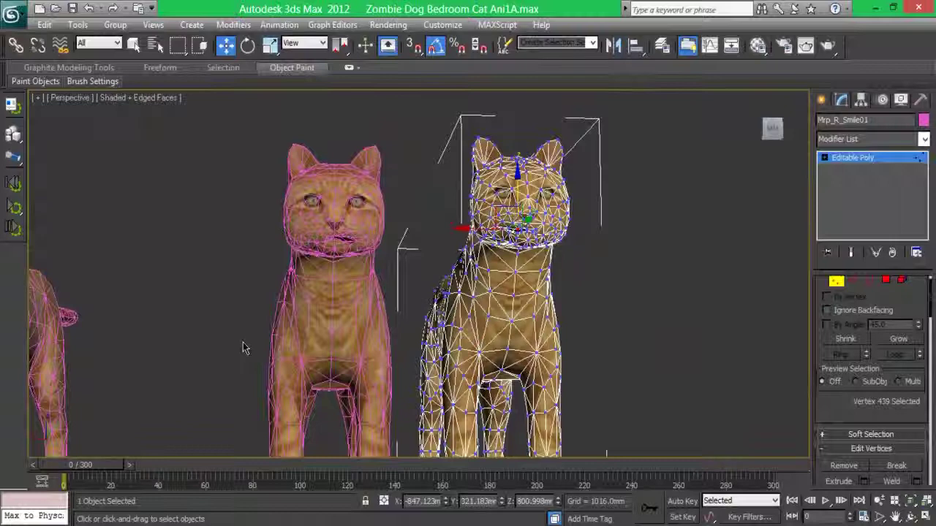
{"action": "middle_click_drag", "start_coordinate": [242, 345], "coordinate": [439, 370], "text": "alt"}
{"action": "scroll", "coordinate": [592, 263], "scroll_direction": "up", "scroll_amount": 5}
{"action": "middle_click_drag", "start_coordinate": [592, 263], "coordinate": [439, 302], "text": "alt"}
{"action": "scroll", "coordinate": [439, 302], "scroll_direction": "up", "scroll_amount": 3}
{"action": "key", "text": "F4"}
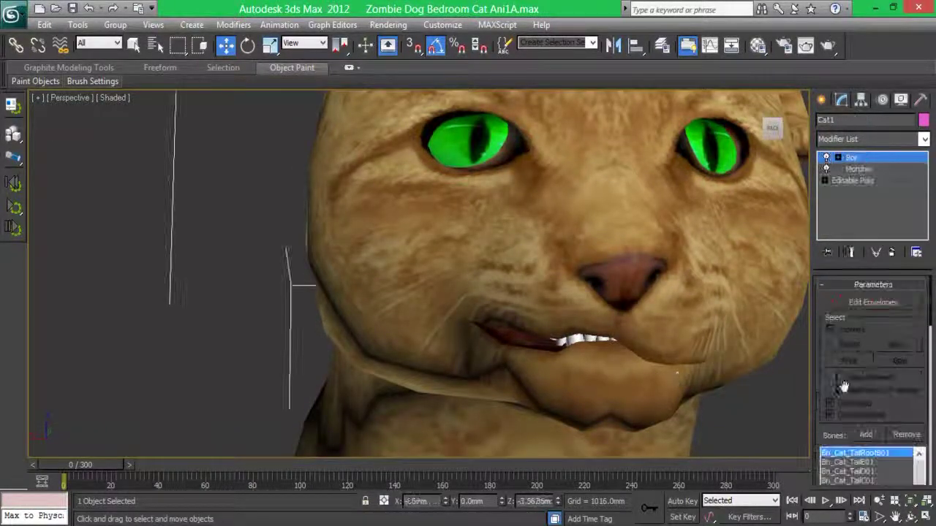
- On Cat1's Morpher, dial Mrp_L_Smile and Mrp_R_Smile01 up and down to preview the smiles
{"action": "left_click", "coordinate": [860, 169]}
{"action": "left_click_drag", "start_coordinate": [921, 418], "coordinate": [921, 395]}
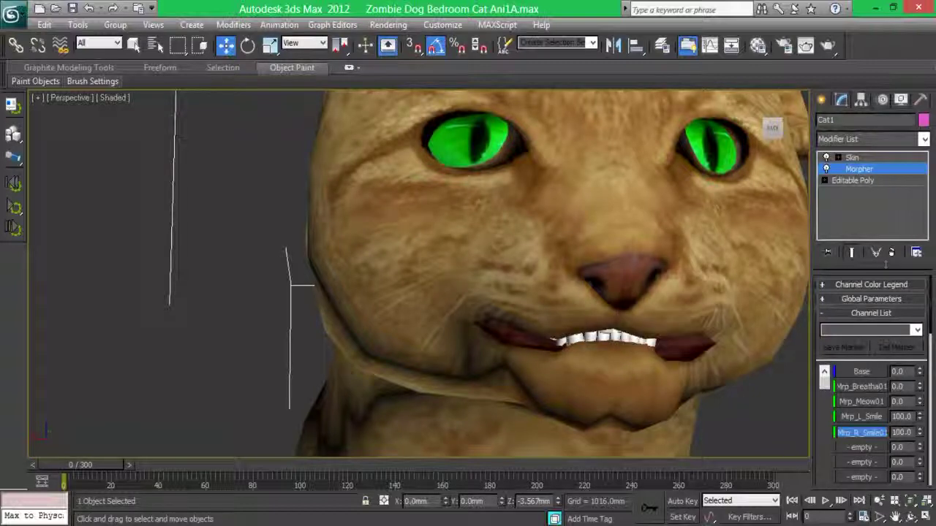
{"action": "right_click", "coordinate": [921, 434]}
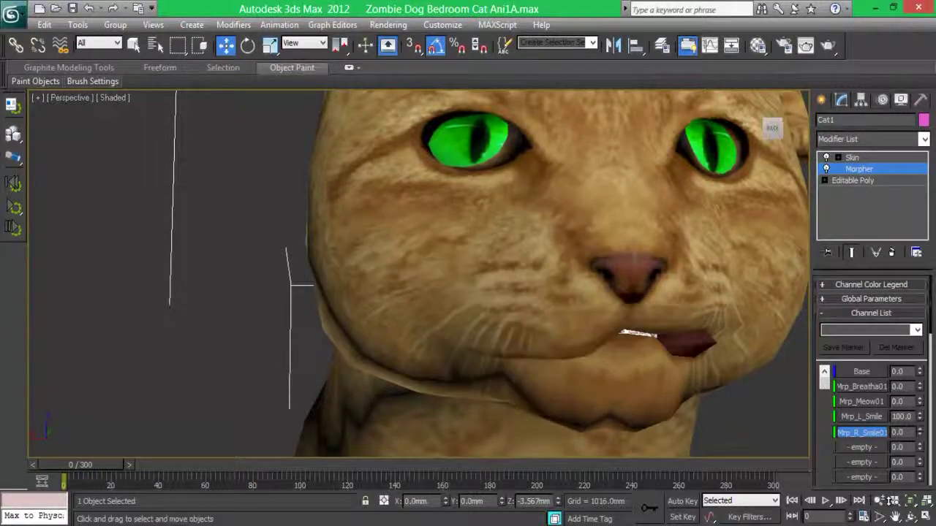
{"action": "left_click_drag", "start_coordinate": [921, 434], "coordinate": [921, 410]}
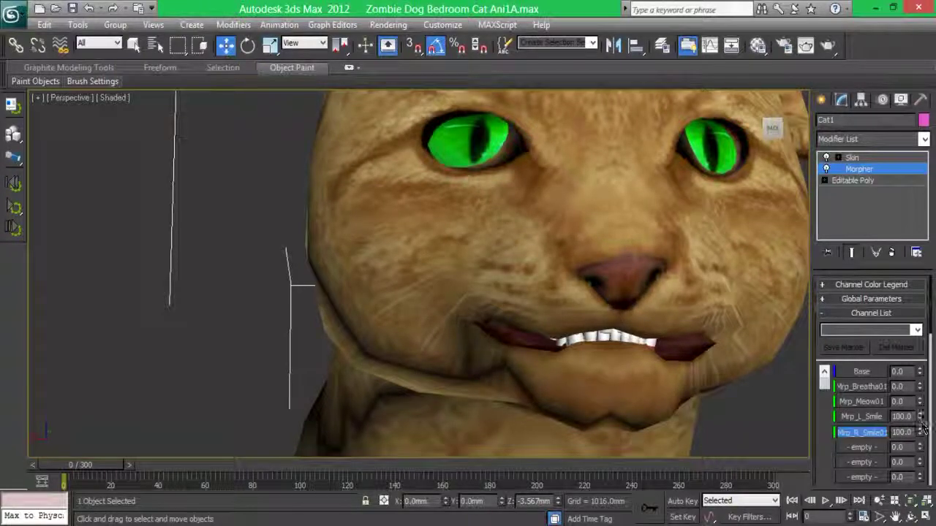
{"action": "left_click_drag", "start_coordinate": [922, 432], "coordinate": [888, 359]}
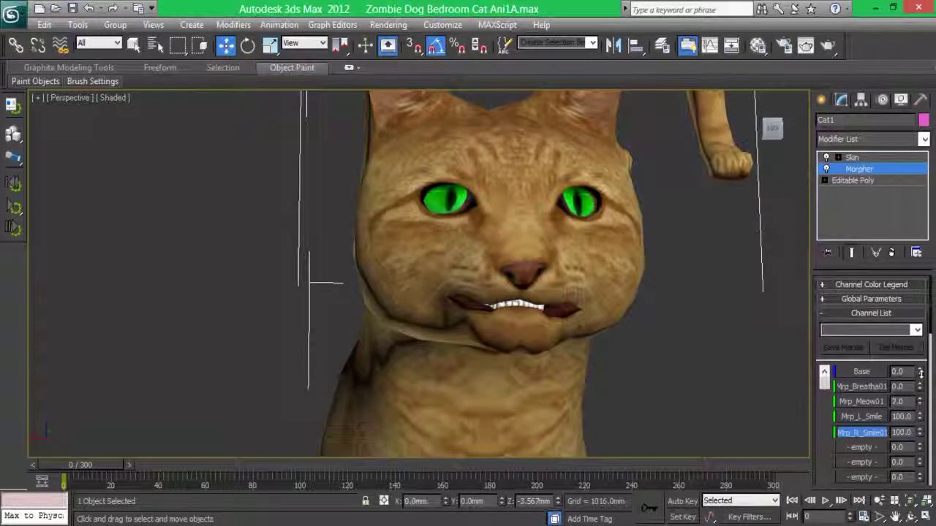
- Reset both smile channels to 0, then enter 100 for Mrp_R_Smile01
{"action": "right_click", "coordinate": [920, 432]}
{"action": "right_click", "coordinate": [920, 417]}
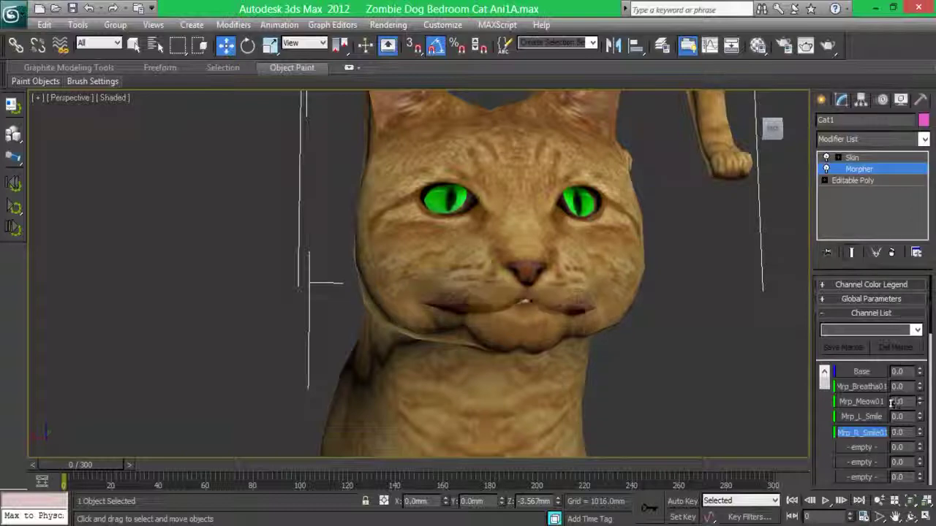
{"action": "left_click", "coordinate": [901, 432]}
{"action": "type", "text": "100"}
{"action": "key", "text": "Return"}
- Zoom out over the standing cats and select the Mrp_R_Smile01 target cat
{"action": "middle_click_drag", "start_coordinate": [669, 198], "coordinate": [299, 366]}
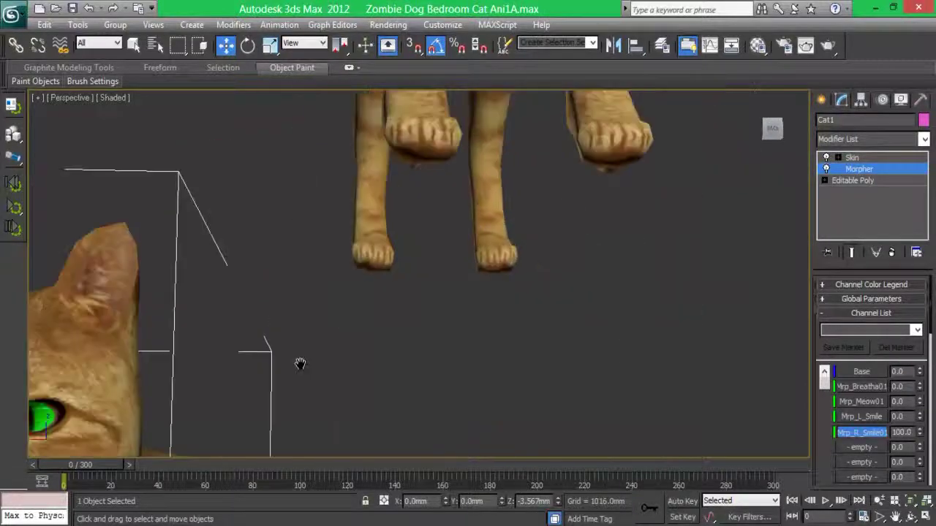
{"action": "scroll", "coordinate": [641, 215], "scroll_direction": "down", "scroll_amount": 5}
{"action": "middle_click_drag", "start_coordinate": [641, 215], "coordinate": [661, 196]}
{"action": "scroll", "coordinate": [643, 216], "scroll_direction": "up", "scroll_amount": 4}
{"action": "scroll", "coordinate": [627, 236], "scroll_direction": "up", "scroll_amount": 3}
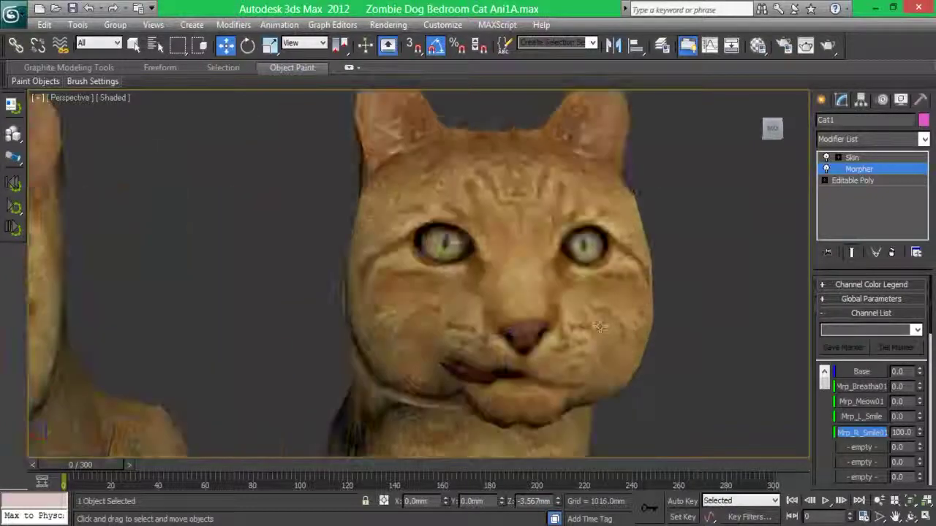
{"action": "left_click", "coordinate": [599, 340]}
{"action": "key", "text": "1"}
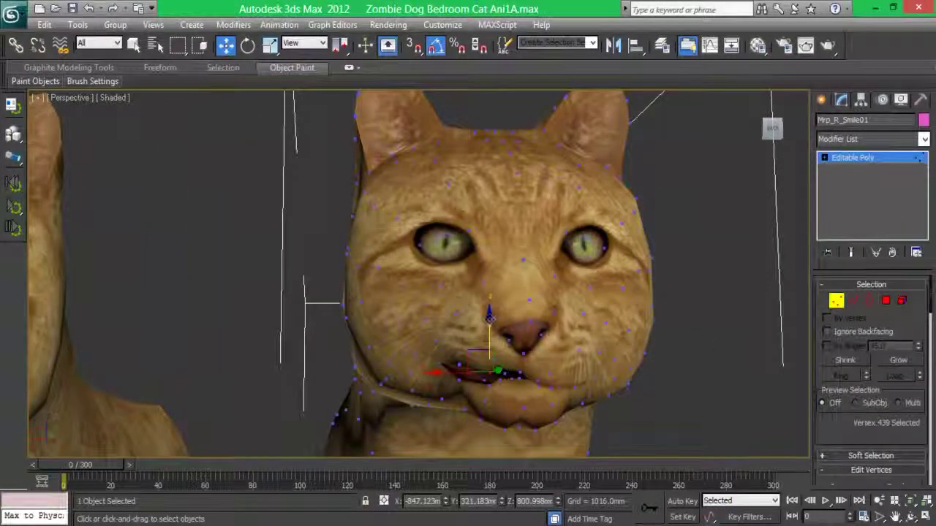
{"action": "key", "text": "F4"}
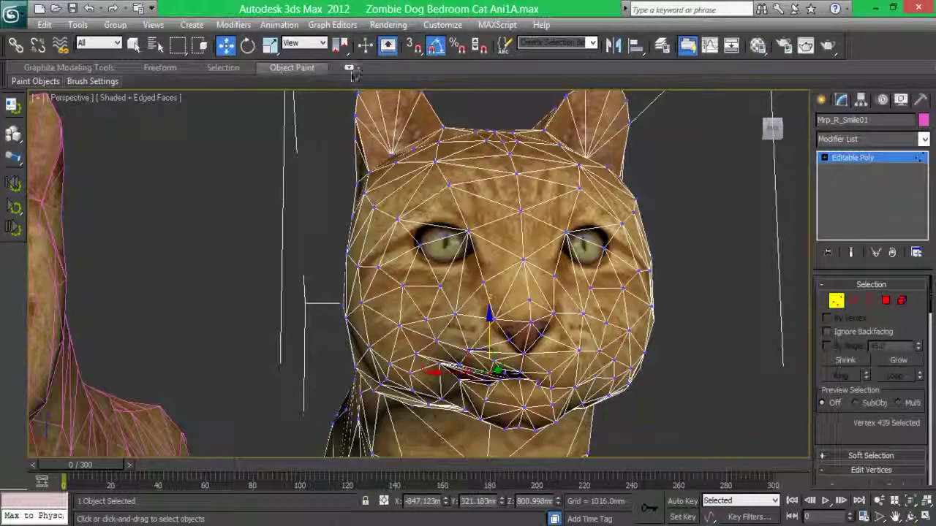
{"action": "left_click", "coordinate": [349, 68]}
{"action": "left_click", "coordinate": [161, 67]}
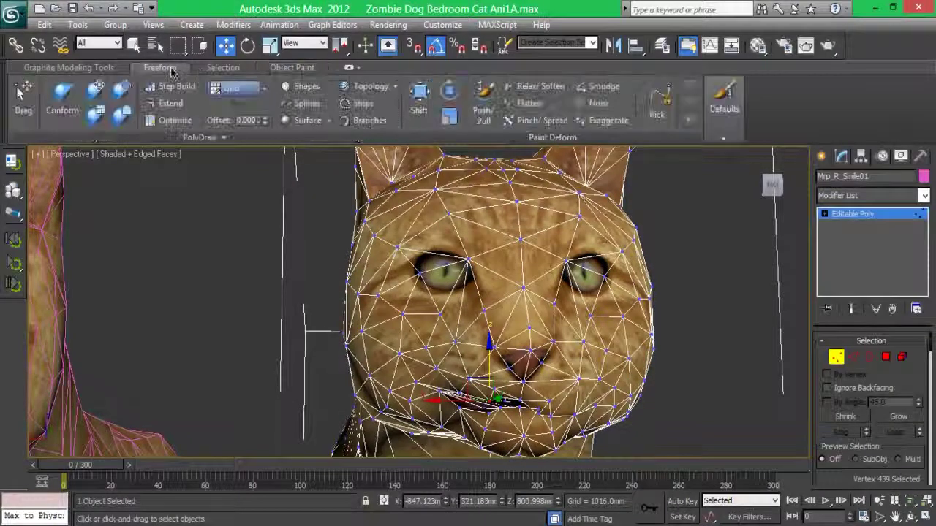
{"action": "left_click", "coordinate": [534, 86]}
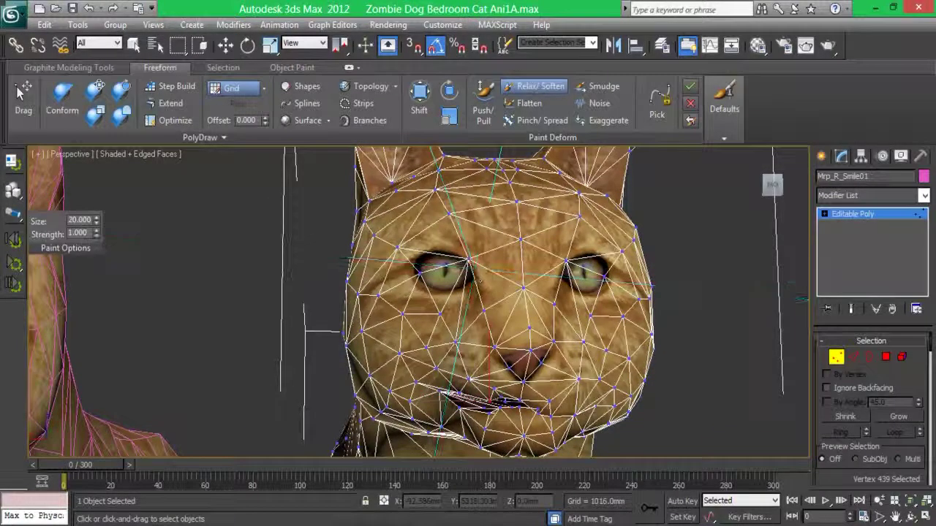
{"action": "mouse_move", "coordinate": [96, 220]}
{"action": "left_mouse_down"}
{"action": "mouse_move", "coordinate": [135, 274]}
{"action": "mouse_move", "coordinate": [135, 307]}
{"action": "left_mouse_up"}
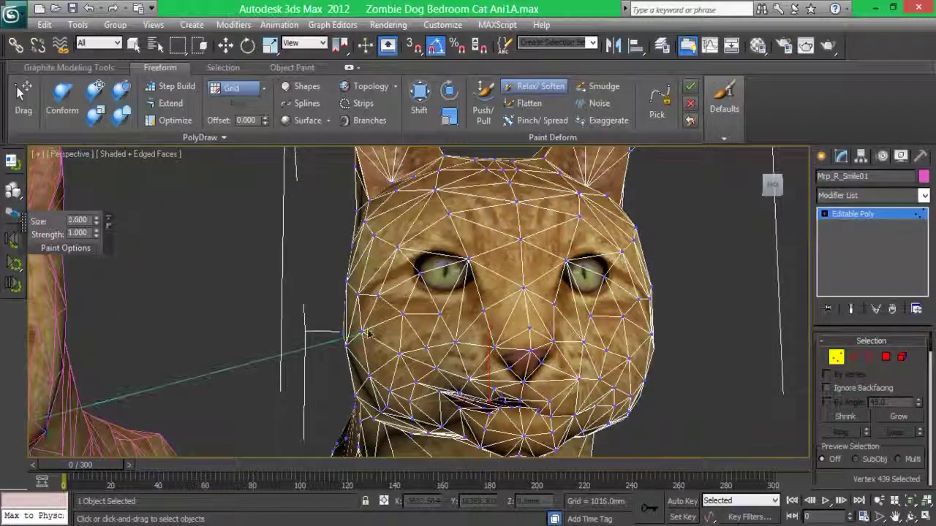
{"action": "left_click_drag", "start_coordinate": [96, 220], "coordinate": [96, 249]}
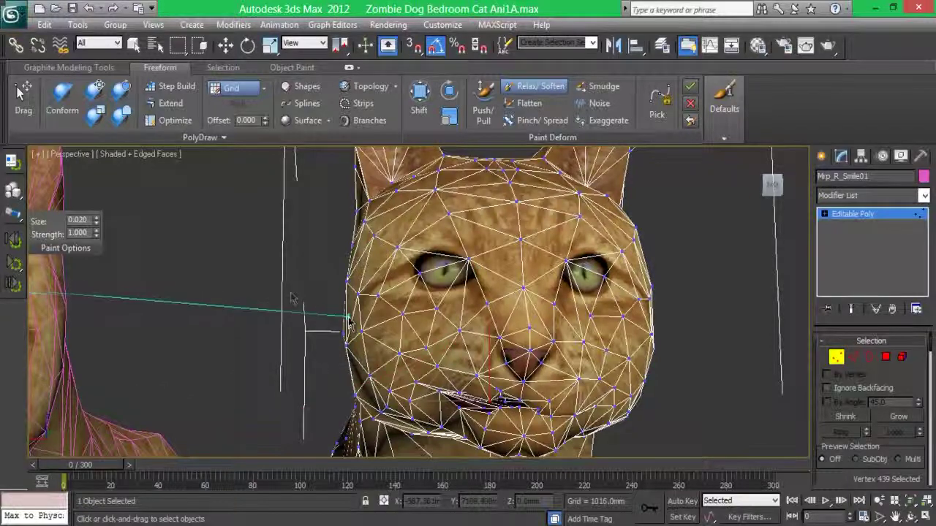
{"action": "left_click", "coordinate": [228, 47]}
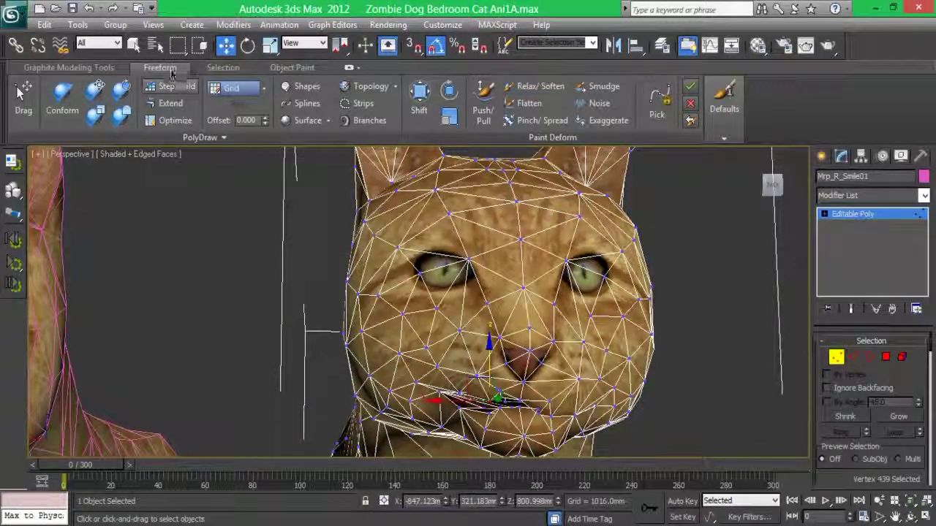
{"action": "left_click", "coordinate": [349, 68]}
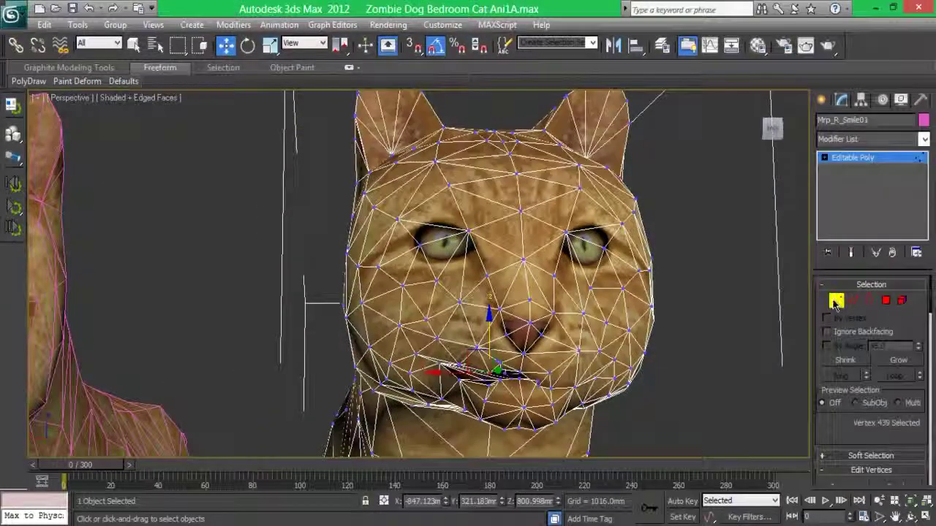
{"action": "key", "text": "1"}
{"action": "key", "text": "F4"}
- Bring the base cat Cat1 into view, select it, and show its Morpher channels
{"action": "scroll", "coordinate": [463, 328], "scroll_direction": "down", "scroll_amount": 3}
{"action": "middle_click_drag", "start_coordinate": [463, 328], "coordinate": [403, 310]}
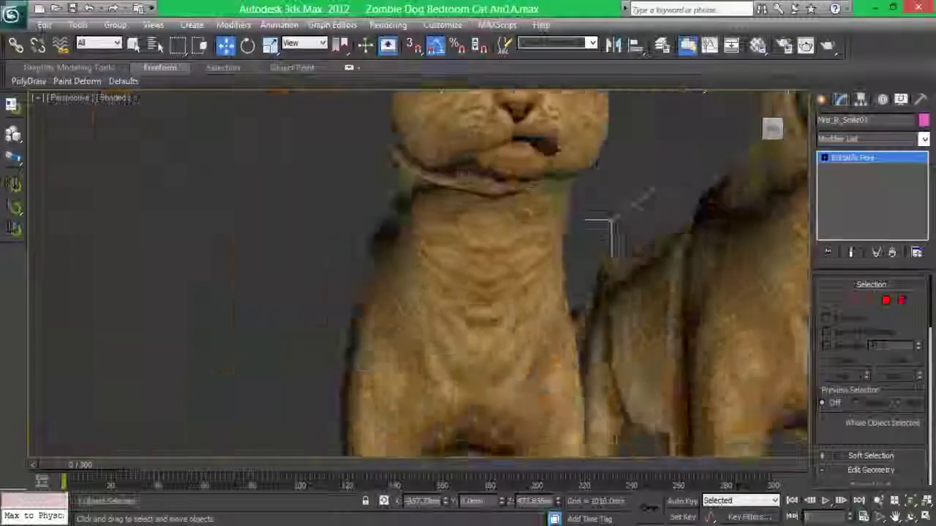
{"action": "scroll", "coordinate": [403, 309], "scroll_direction": "down", "scroll_amount": 5}
{"action": "scroll", "coordinate": [346, 334], "scroll_direction": "up", "scroll_amount": 5}
{"action": "middle_click_drag", "start_coordinate": [346, 334], "coordinate": [615, 301]}
{"action": "left_click", "coordinate": [438, 344]}
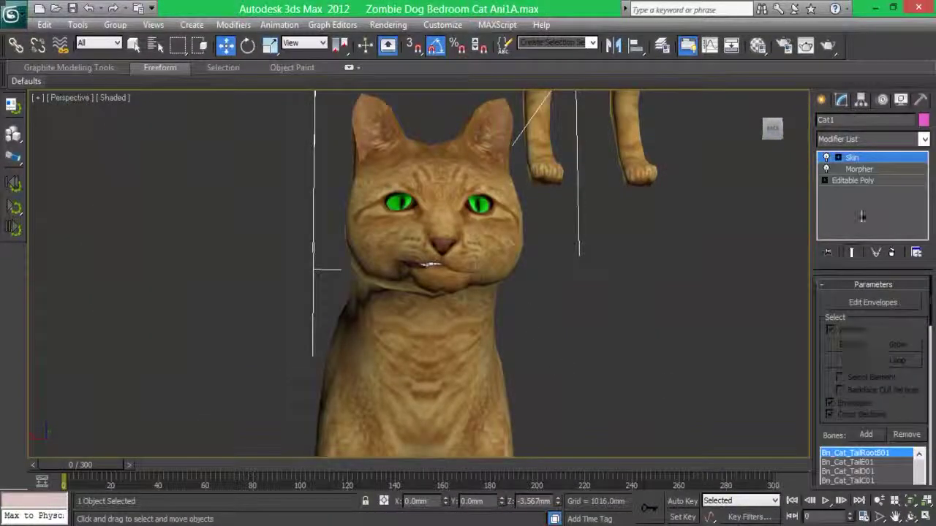
{"action": "left_click", "coordinate": [859, 169]}
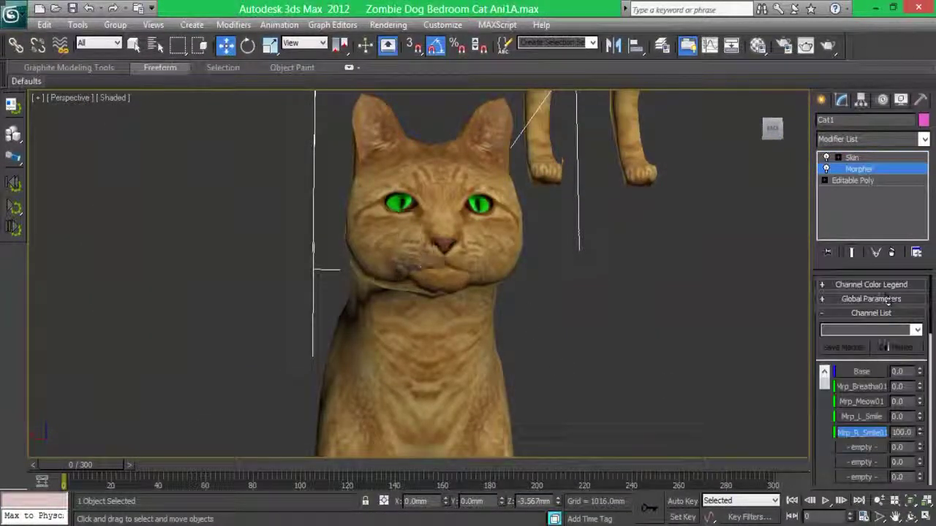
- Test Mrp_L_Smile at 100 and reset it, then lower Mrp_R_Smile01 to 41.0
{"action": "left_click_drag", "start_coordinate": [922, 416], "coordinate": [924, 411]}
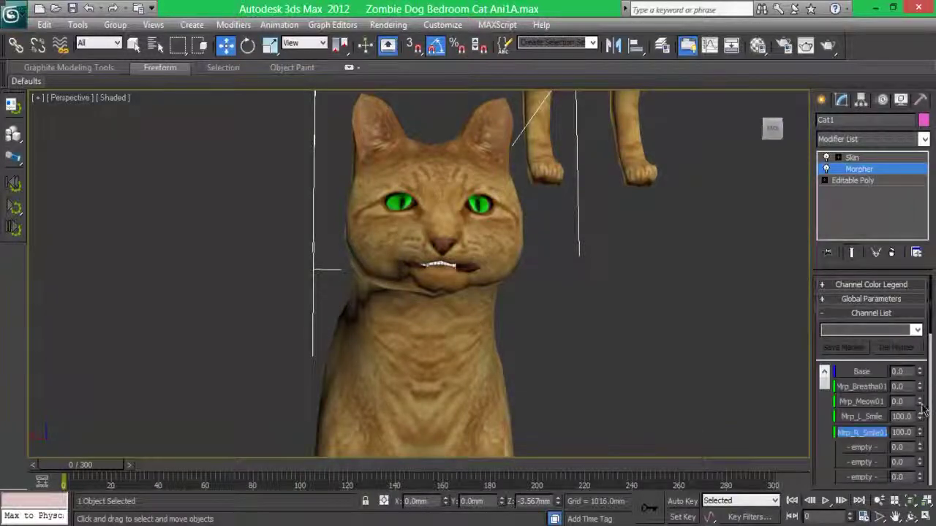
{"action": "left_click", "coordinate": [919, 415]}
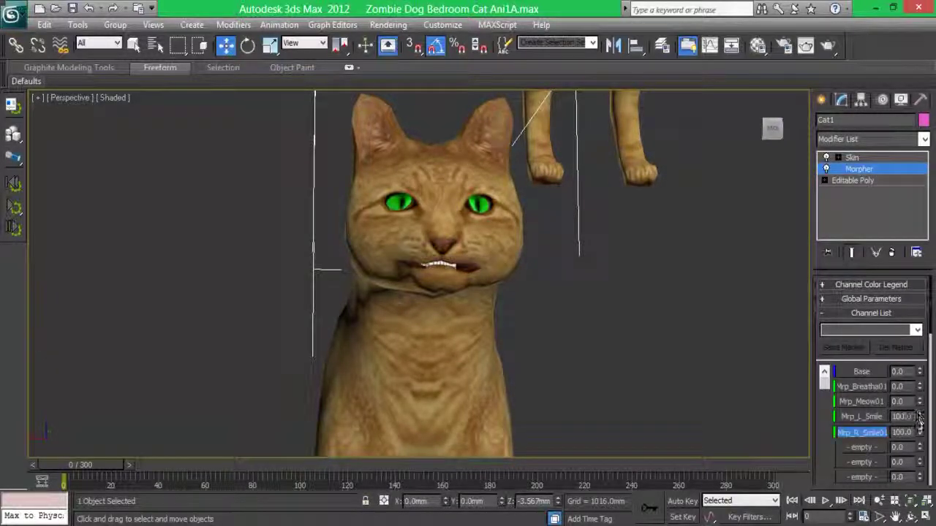
{"action": "left_click_drag", "start_coordinate": [921, 432], "coordinate": [922, 454]}
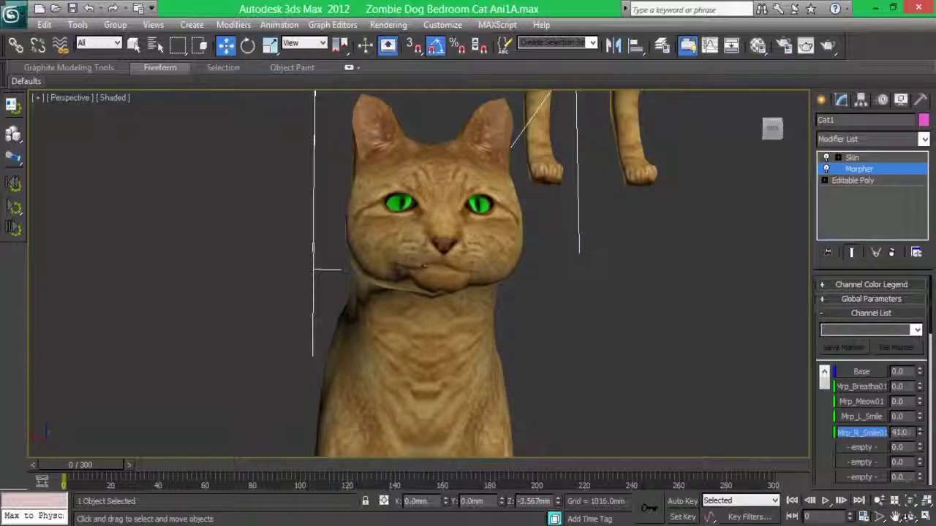